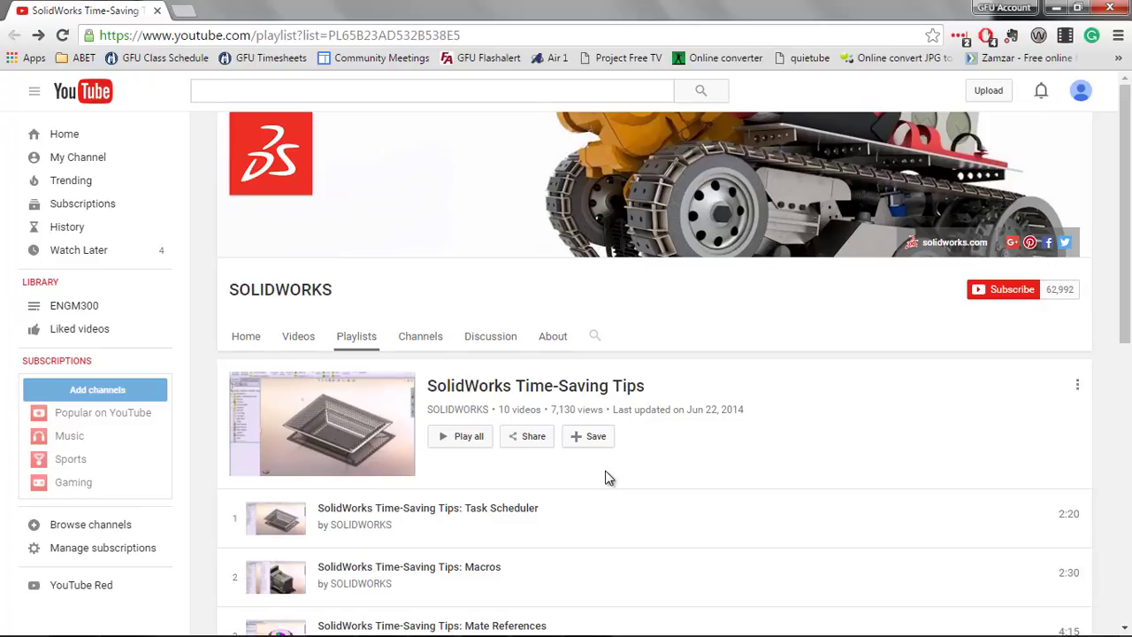
Open the "SolidWorks Time-Saving Tip: View Manipulation" video from the playlist and pause it.
{"action": "scroll", "coordinate": [607, 477], "scroll_direction": "down", "scroll_amount": 5}
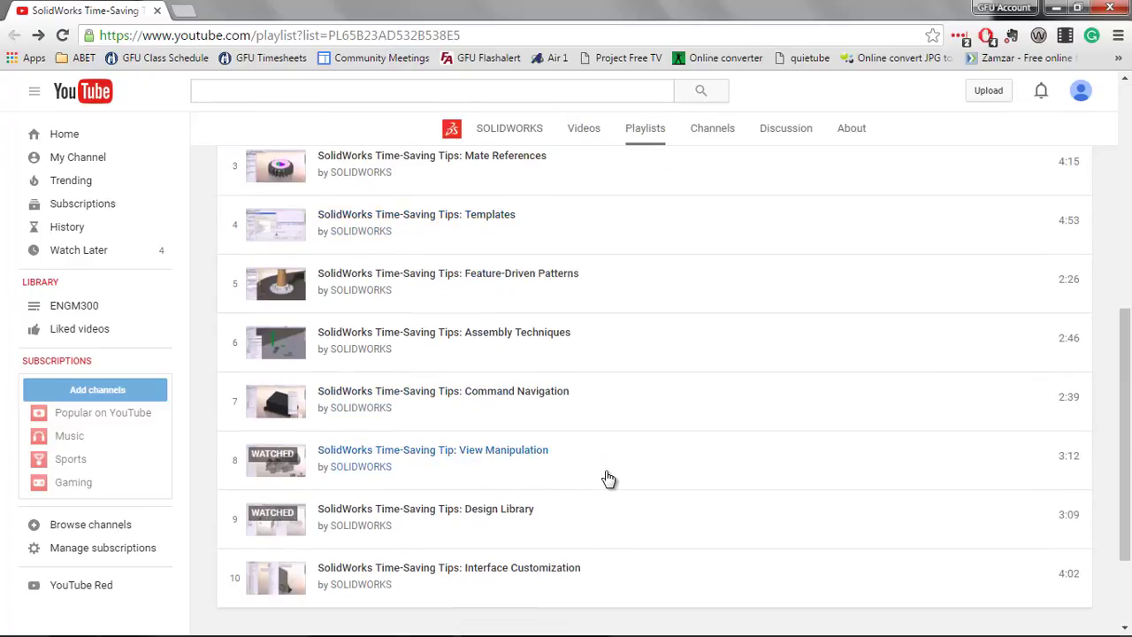
{"action": "left_click", "coordinate": [486, 462]}
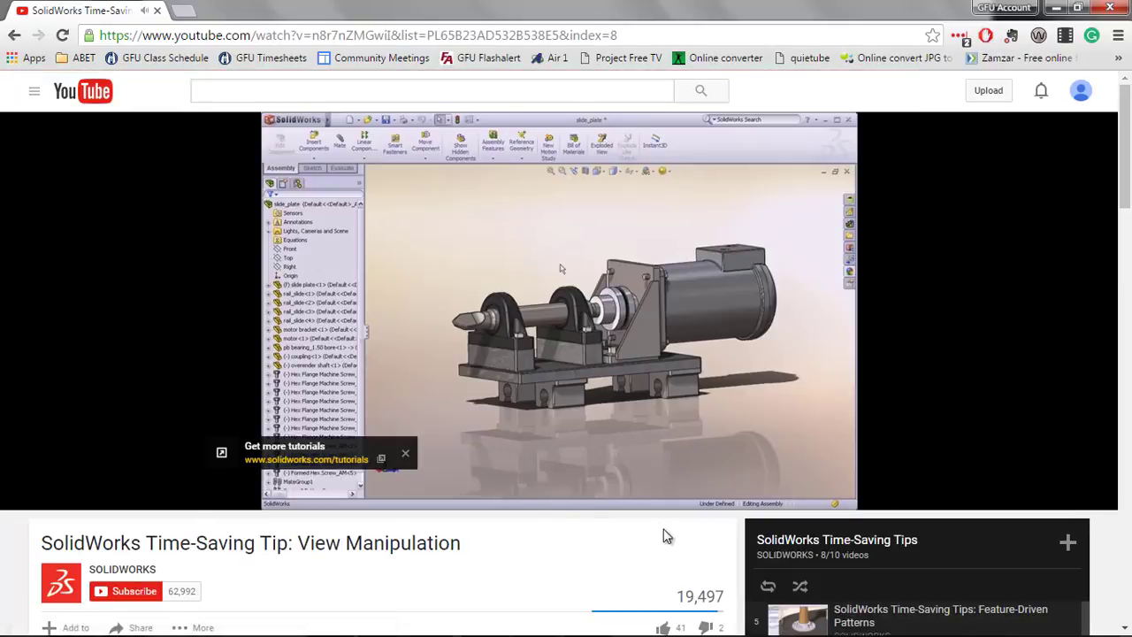
{"action": "left_click", "coordinate": [634, 421]}
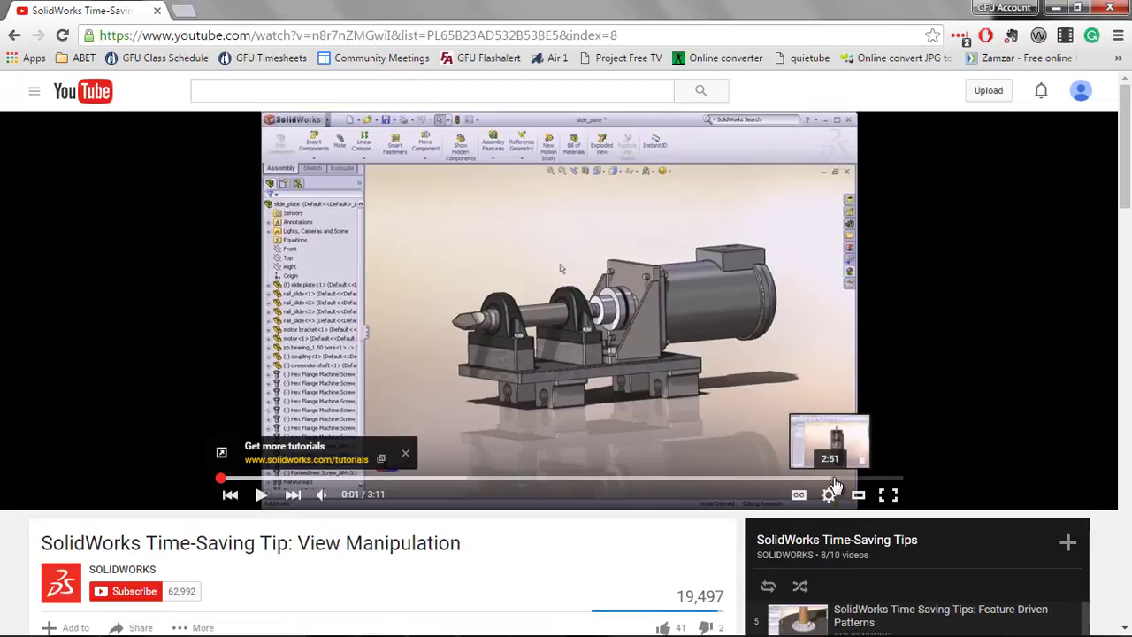
Switch to SolidWorks with the Twist part and orient the model to the trimetric view.
{"action": "key", "text": "alt+Tab"}
{"action": "key", "text": "alt+Tab"}
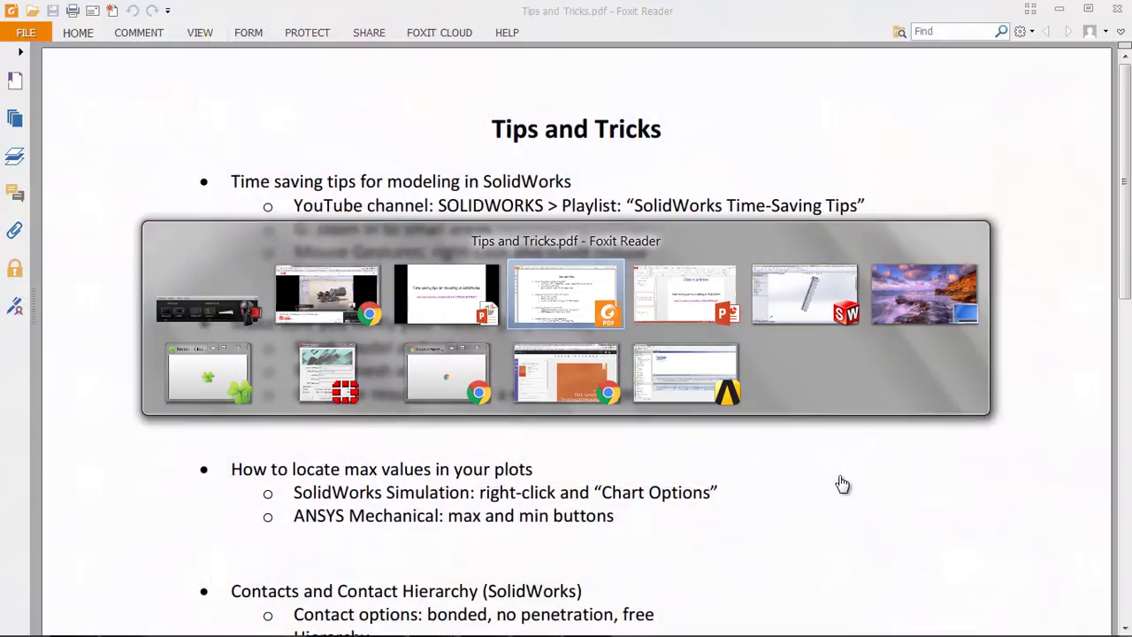
{"action": "key", "text": "alt+Tab"}
{"action": "key", "text": "alt+Tab"}
{"action": "left_click", "coordinate": [763, 347]}
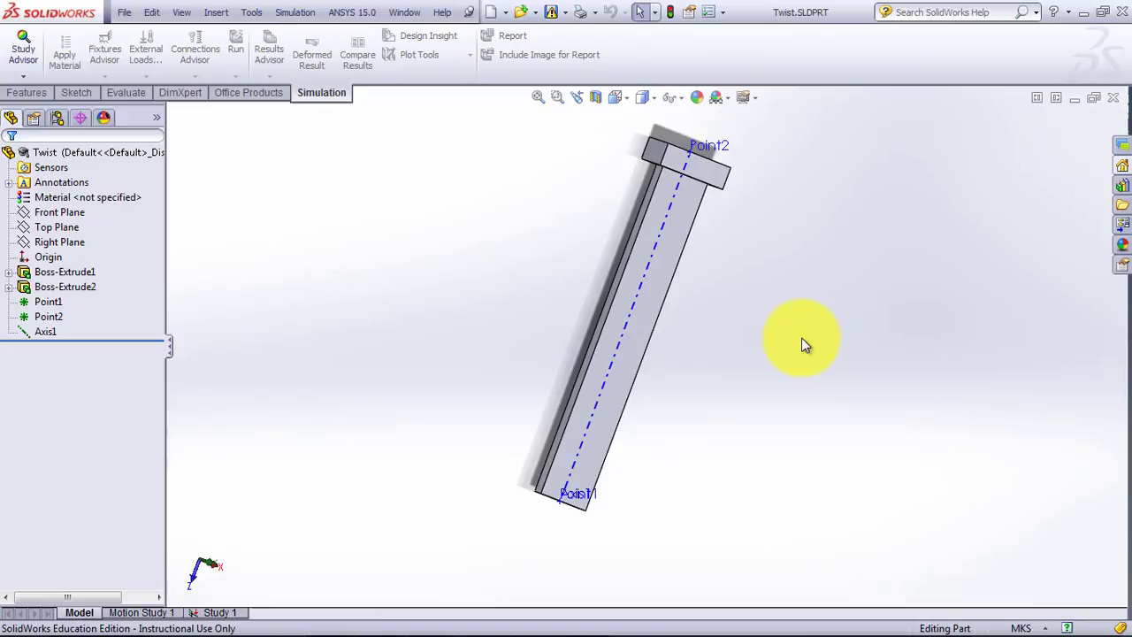
{"action": "right_click_drag", "start_coordinate": [803, 337], "coordinate": [805, 304]}
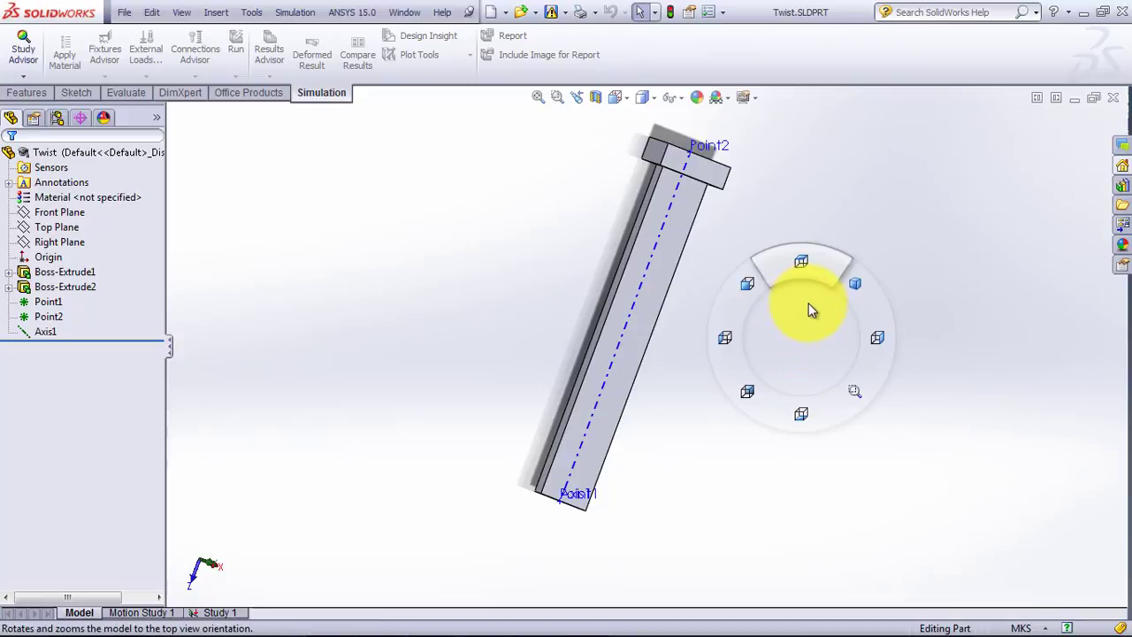
{"action": "right_click_drag", "start_coordinate": [811, 309], "coordinate": [854, 290]}
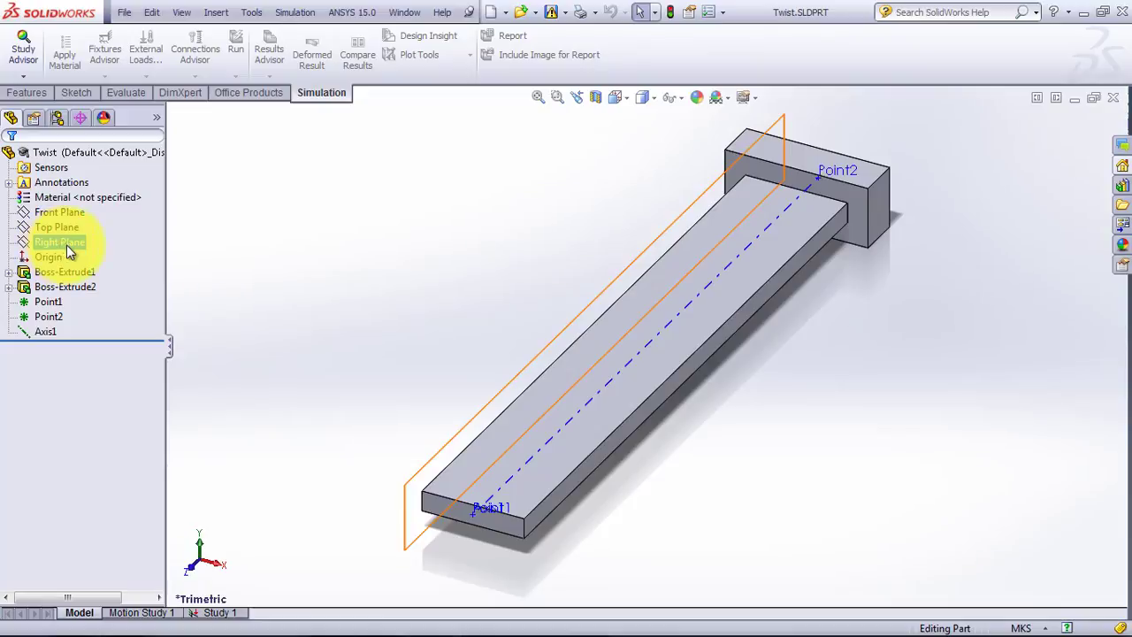
Look at the part in the right and top standard views and at a free rotation, then return to the trimetric view.
{"action": "right_click_drag", "start_coordinate": [864, 345], "coordinate": [933, 357]}
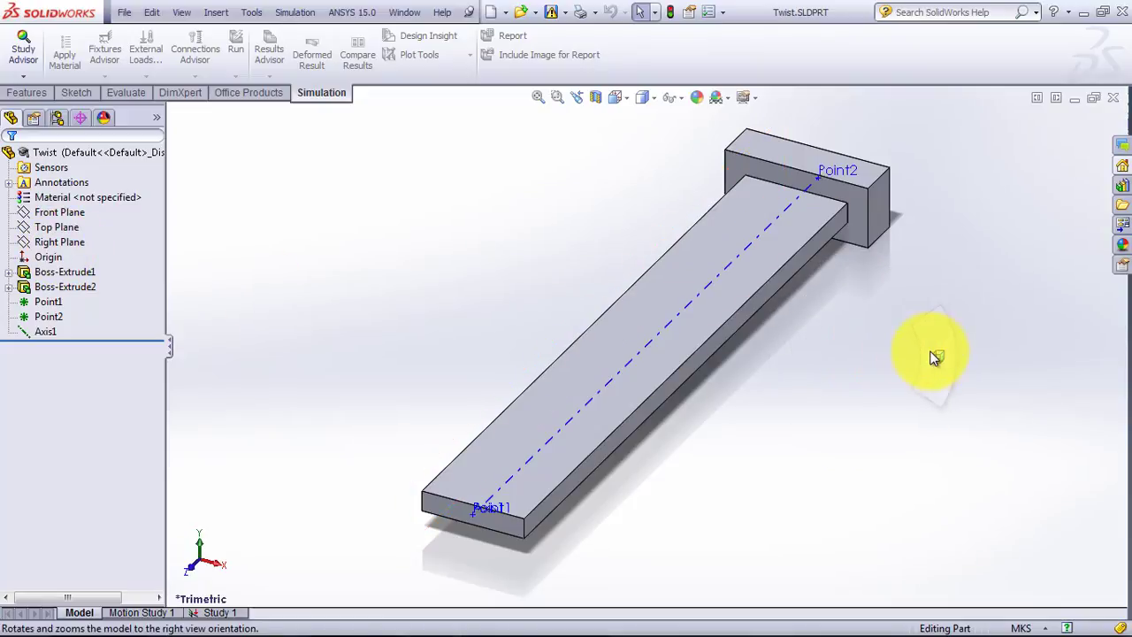
{"action": "right_click_drag", "start_coordinate": [844, 397], "coordinate": [849, 346]}
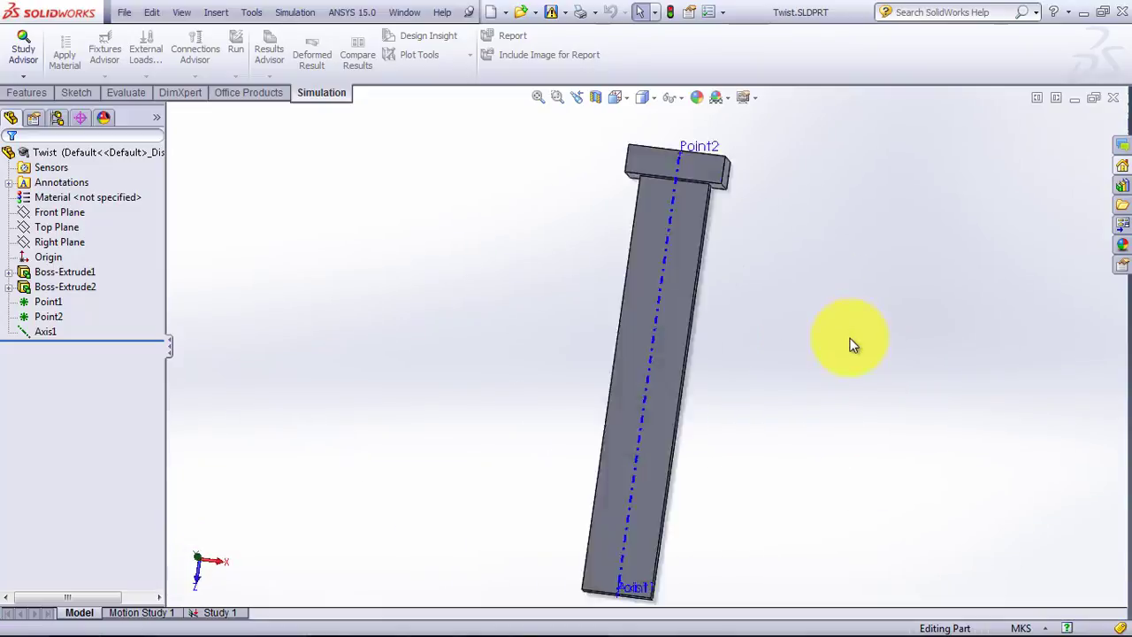
{"action": "right_click", "coordinate": [836, 387]}
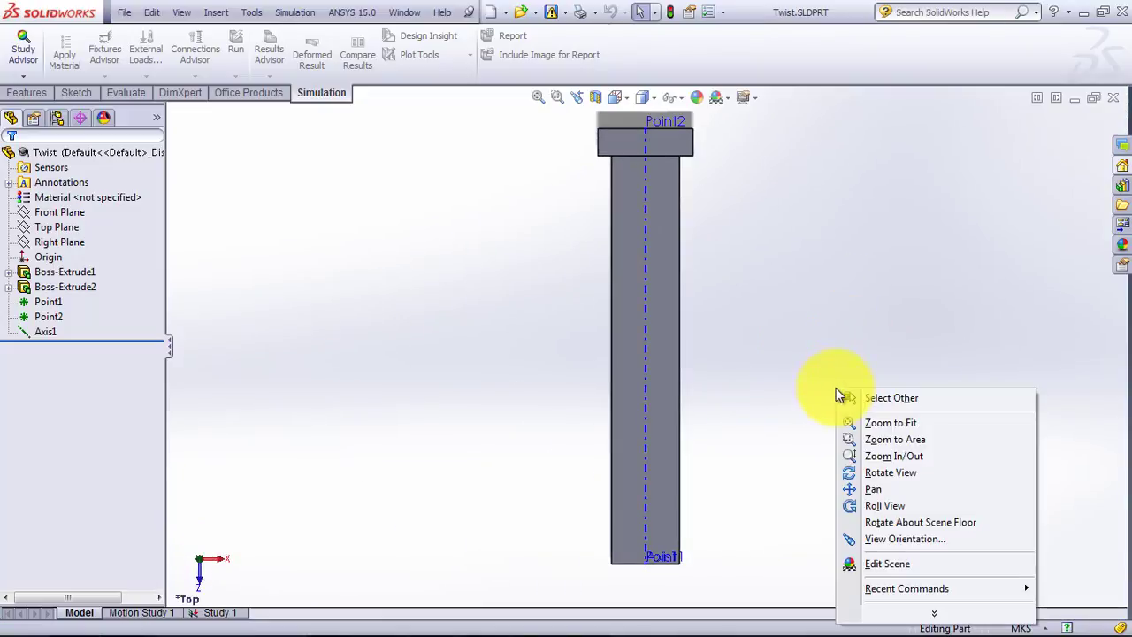
{"action": "left_click", "coordinate": [715, 405]}
{"action": "middle_click_drag", "start_coordinate": [727, 312], "coordinate": [774, 353]}
{"action": "right_click_drag", "start_coordinate": [817, 353], "coordinate": [888, 354]}
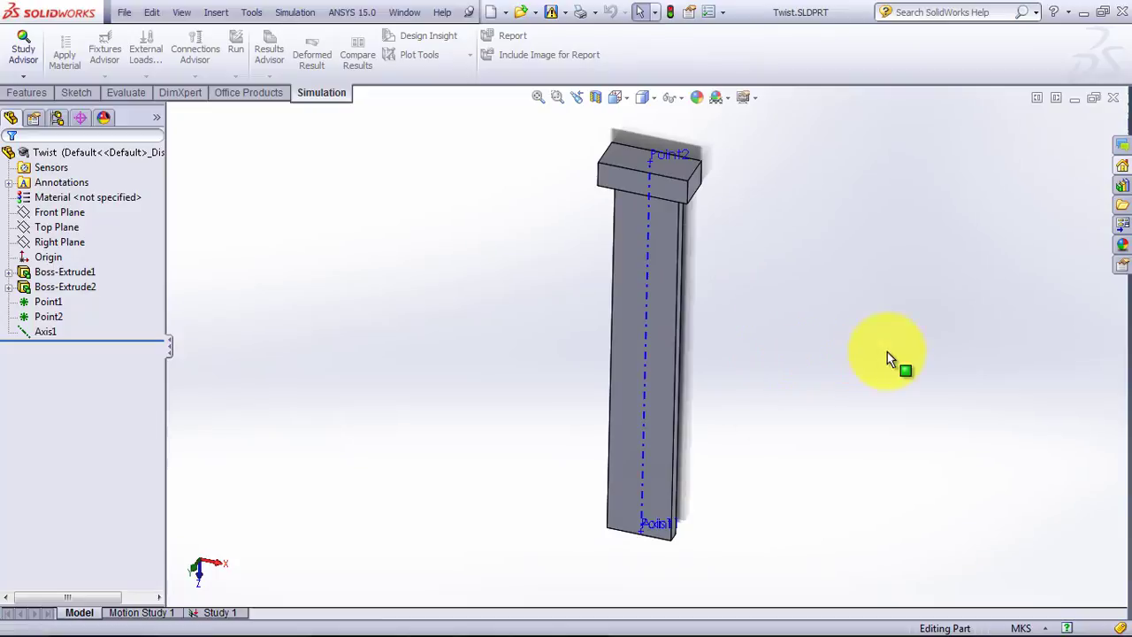
{"action": "right_click_drag", "start_coordinate": [815, 464], "coordinate": [886, 383]}
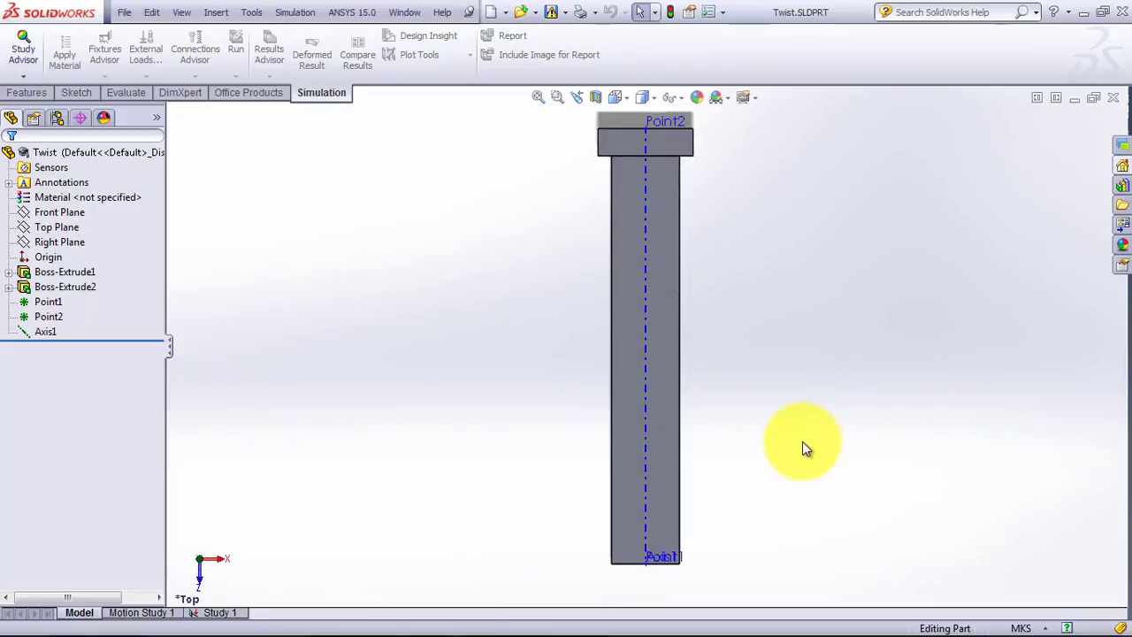
{"action": "right_click_drag", "start_coordinate": [802, 442], "coordinate": [863, 388]}
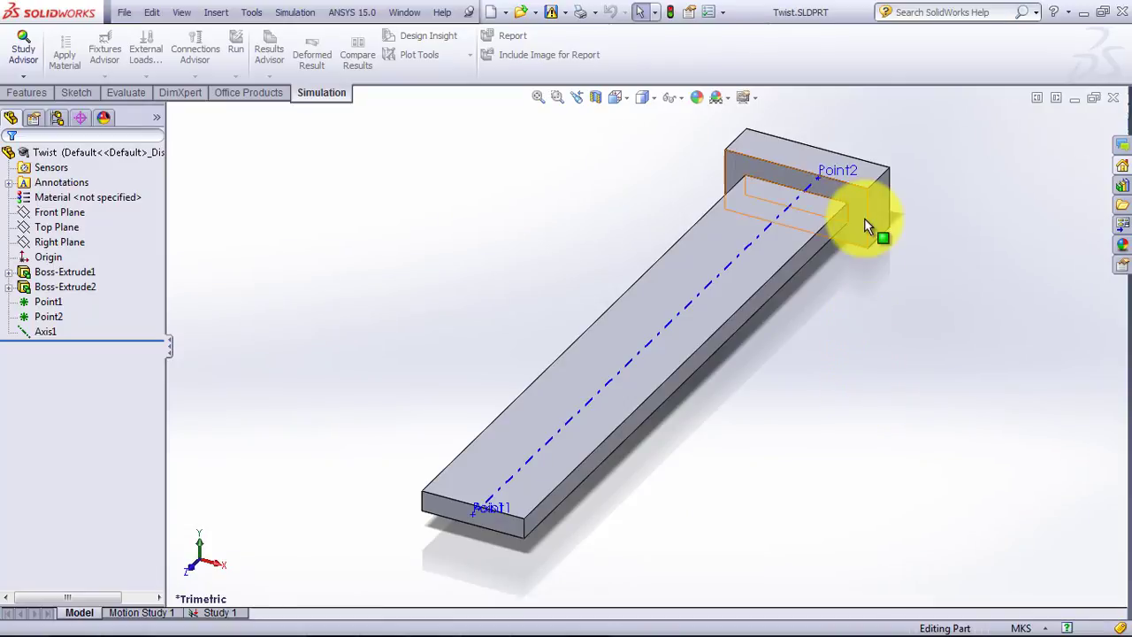
Examine the joint between the bar and the end block up close, then restore the trimetric view.
{"action": "scroll", "coordinate": [824, 234], "scroll_direction": "up", "scroll_amount": 5}
{"action": "scroll", "coordinate": [796, 221], "scroll_direction": "down", "scroll_amount": 5}
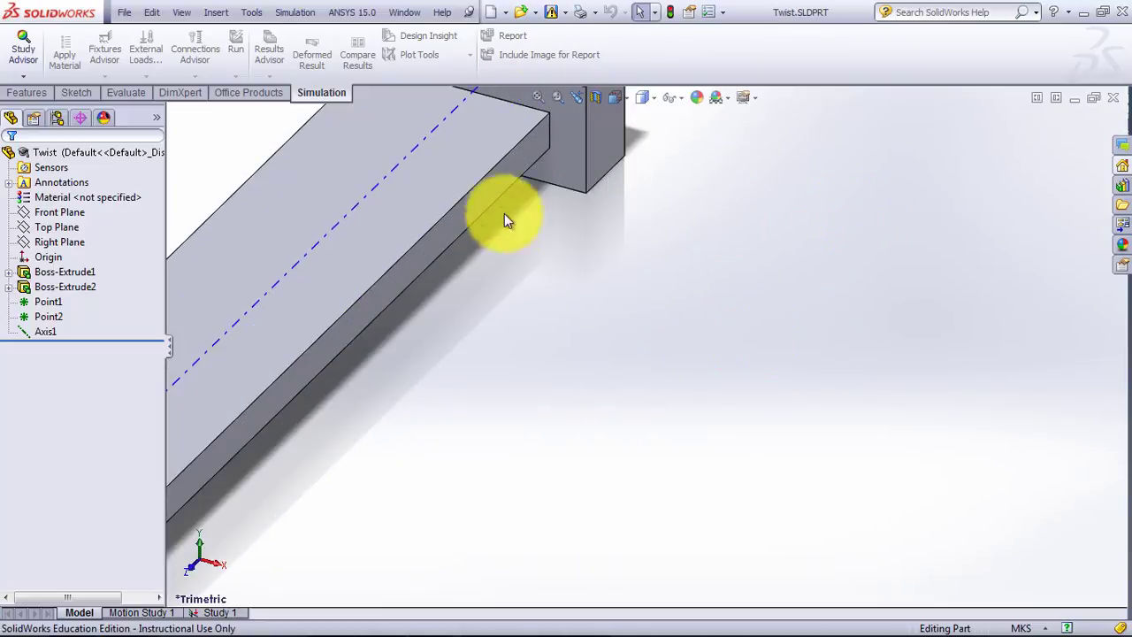
{"action": "middle_click_drag", "start_coordinate": [504, 221], "coordinate": [681, 283]}
{"action": "right_click_drag", "start_coordinate": [971, 303], "coordinate": [1005, 271]}
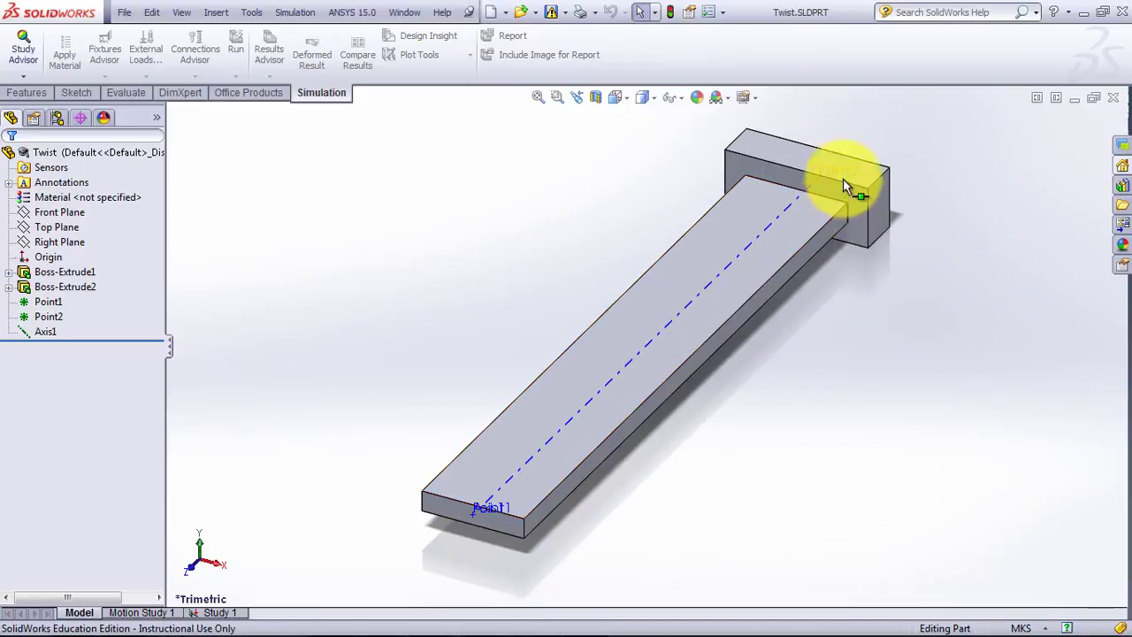
Magnify the corner where the bar meets the end block, select the bar's short vertical edge there, and clear the selection.
{"action": "key", "text": "g"}
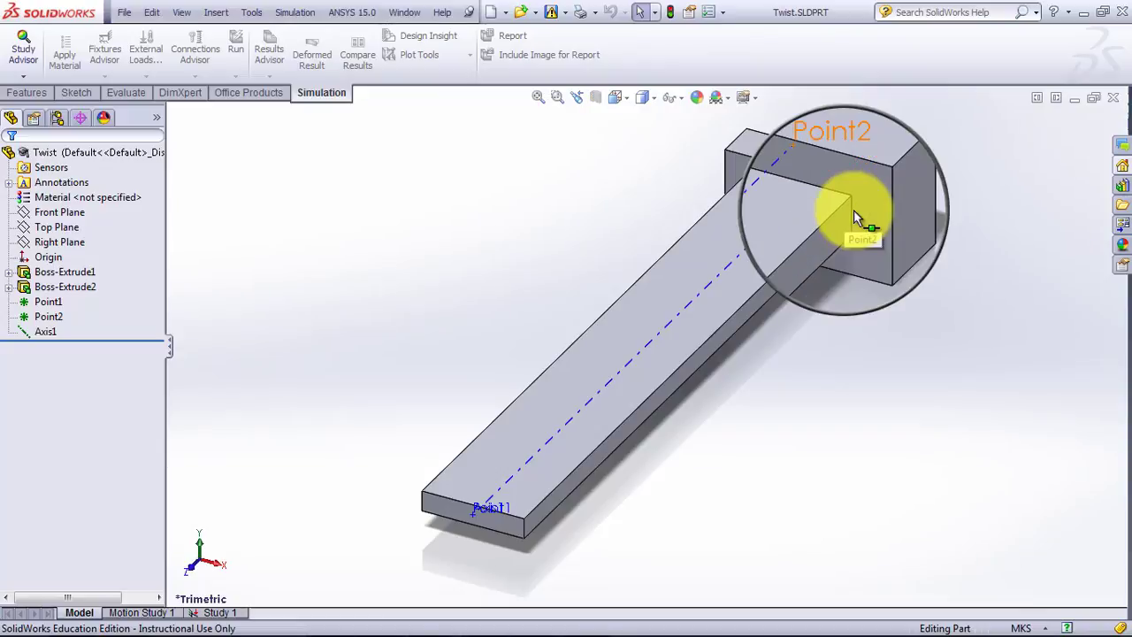
{"action": "scroll", "coordinate": [854, 210], "scroll_direction": "down", "scroll_amount": 5}
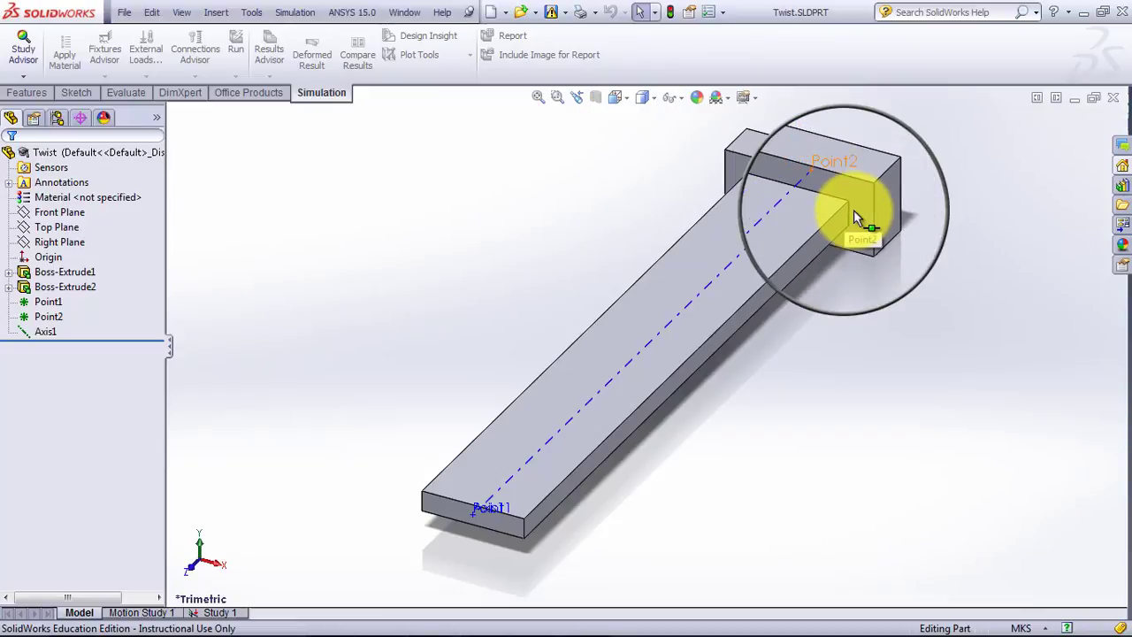
{"action": "scroll", "coordinate": [854, 210], "scroll_direction": "down", "scroll_amount": 3}
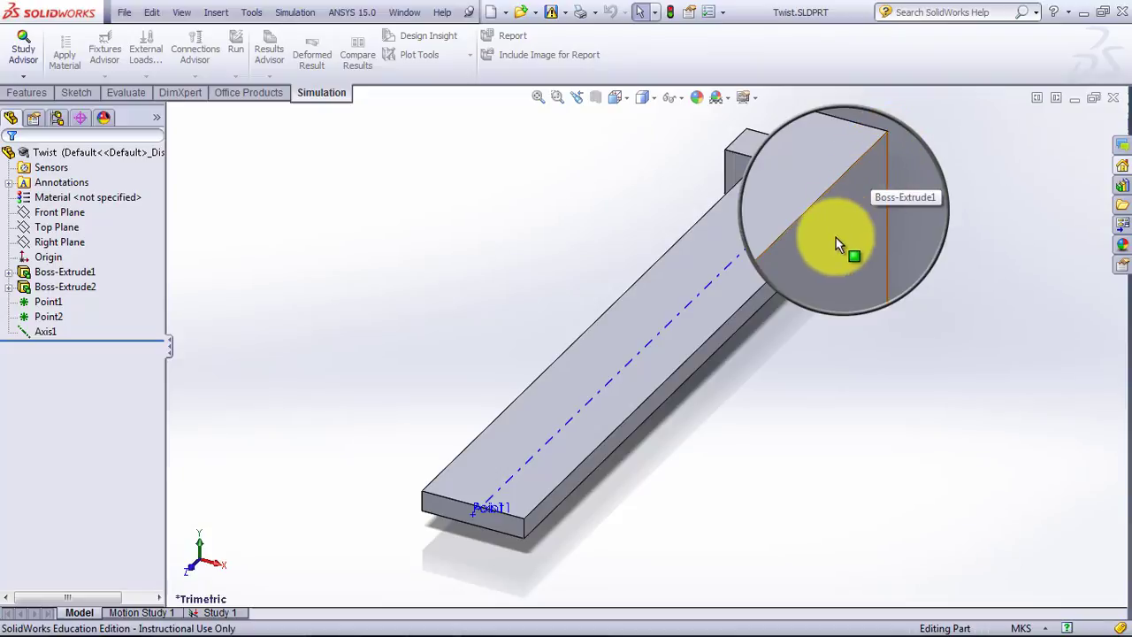
{"action": "scroll", "coordinate": [836, 237], "scroll_direction": "down", "scroll_amount": 2}
{"action": "scroll", "coordinate": [838, 232], "scroll_direction": "up", "scroll_amount": 3}
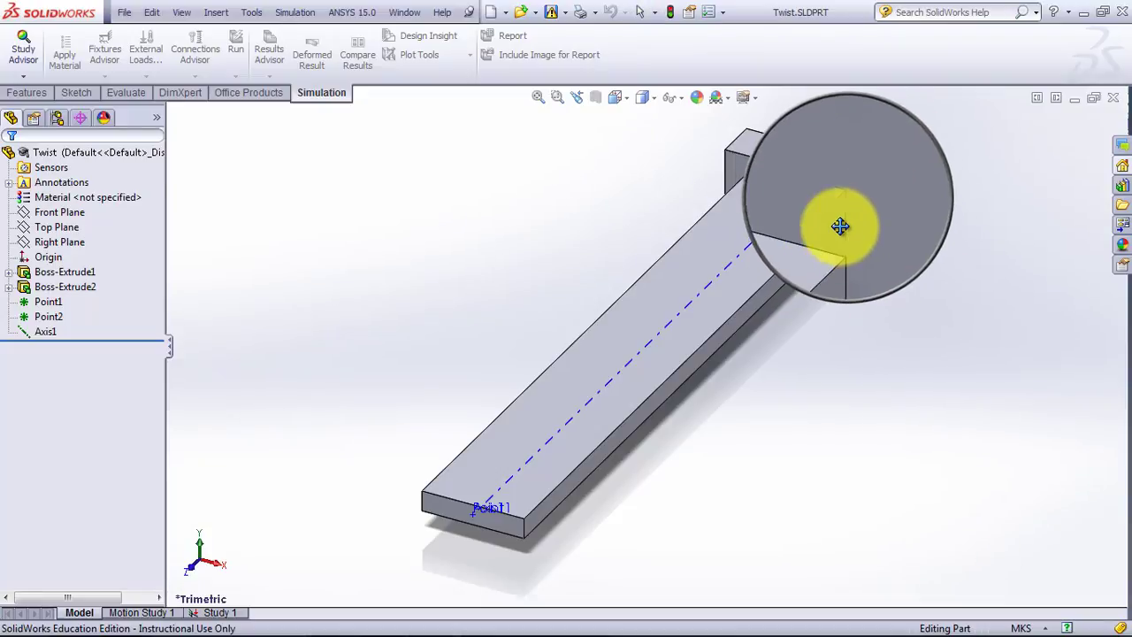
{"action": "scroll", "coordinate": [835, 232], "scroll_direction": "up", "scroll_amount": 2}
{"action": "middle_click_drag", "start_coordinate": [831, 231], "coordinate": [838, 233], "text": "ctrl"}
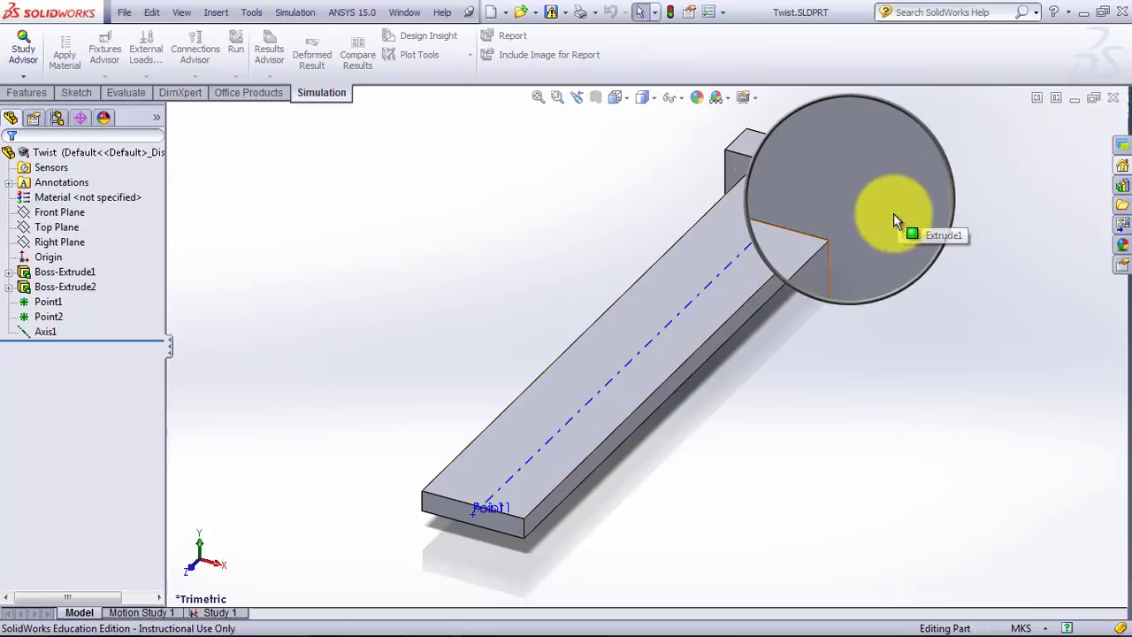
{"action": "left_click", "coordinate": [826, 260]}
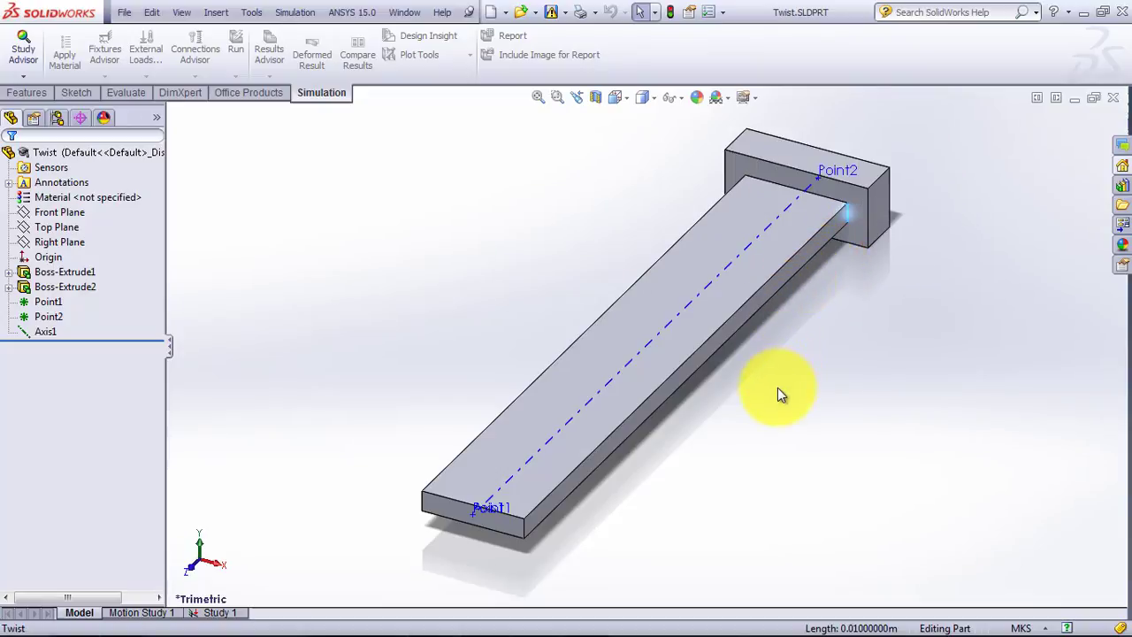
{"action": "left_click", "coordinate": [810, 313]}
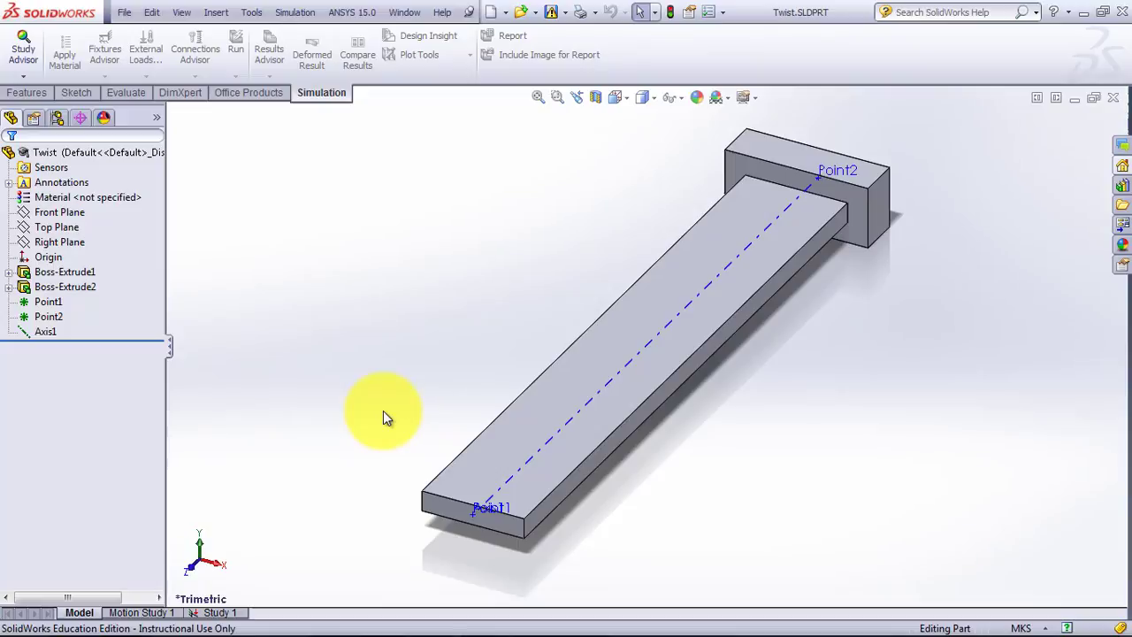
Switch to the PowerPoint slideshow and advance to the "VERIFY YOUR MESH!!" slide.
{"action": "key", "text": "alt+Tab"}
{"action": "key", "text": "alt+Tab"}
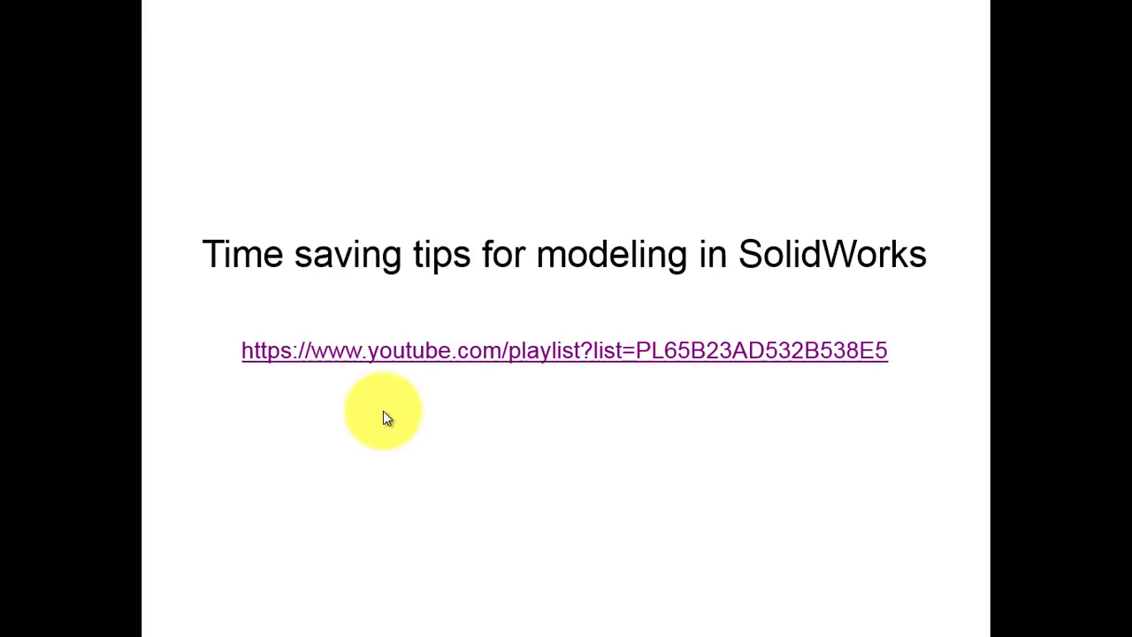
{"action": "key", "text": "Right"}
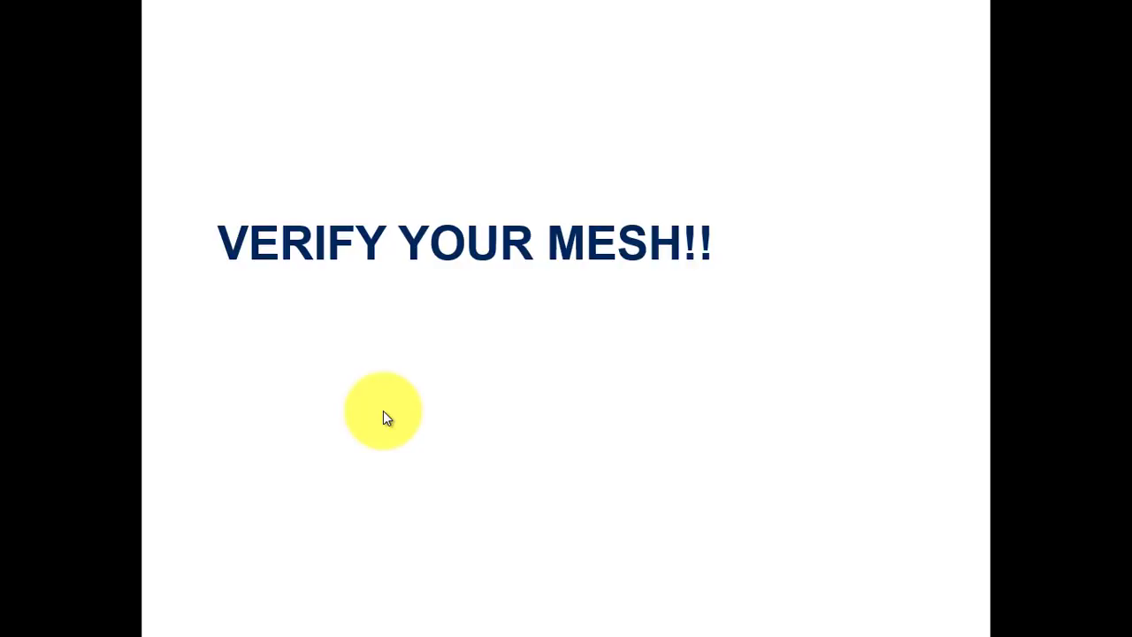
Switch back to SolidWorks, open Study 1, review its part and fixed fixture, and rotate the model to expose the end block's outer face.
{"action": "key", "text": "alt+Tab"}
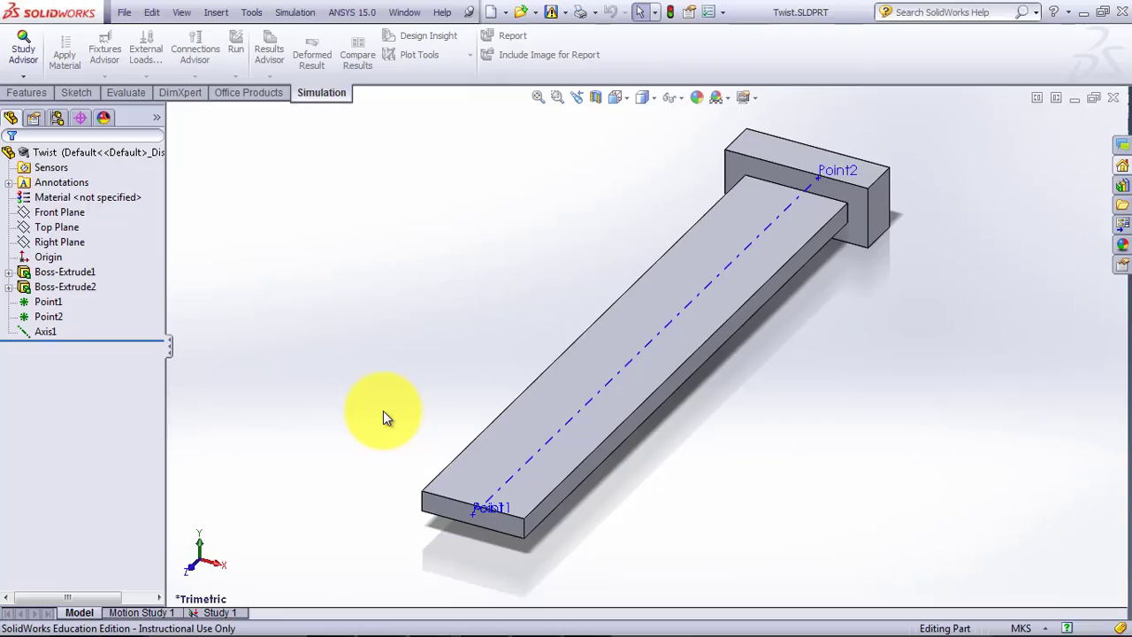
{"action": "left_click", "coordinate": [217, 614]}
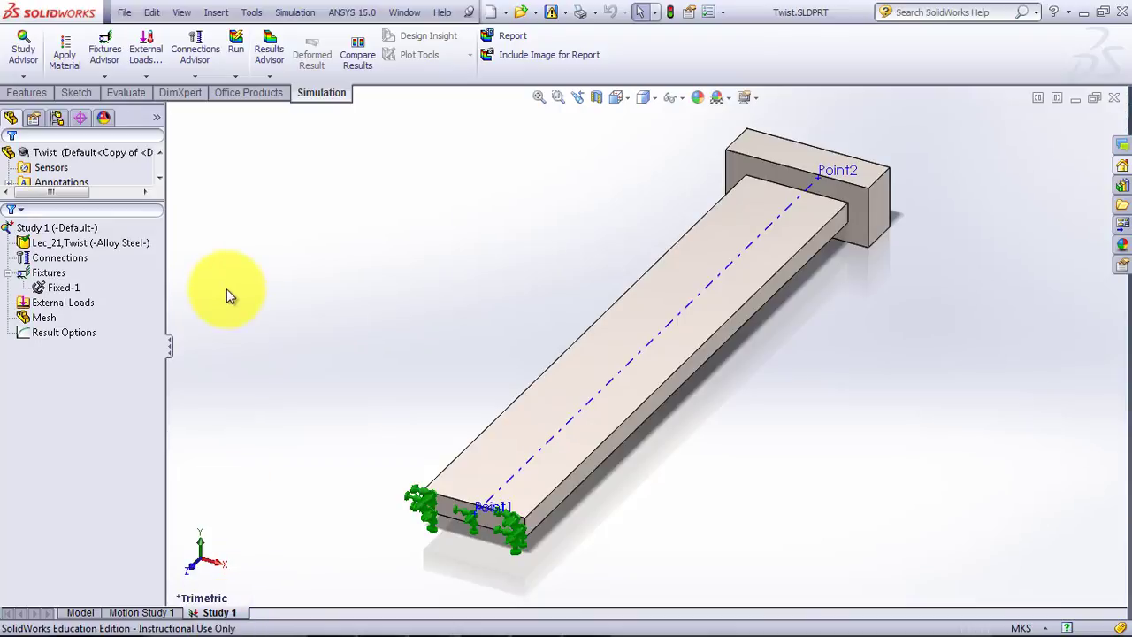
{"action": "left_click", "coordinate": [108, 248]}
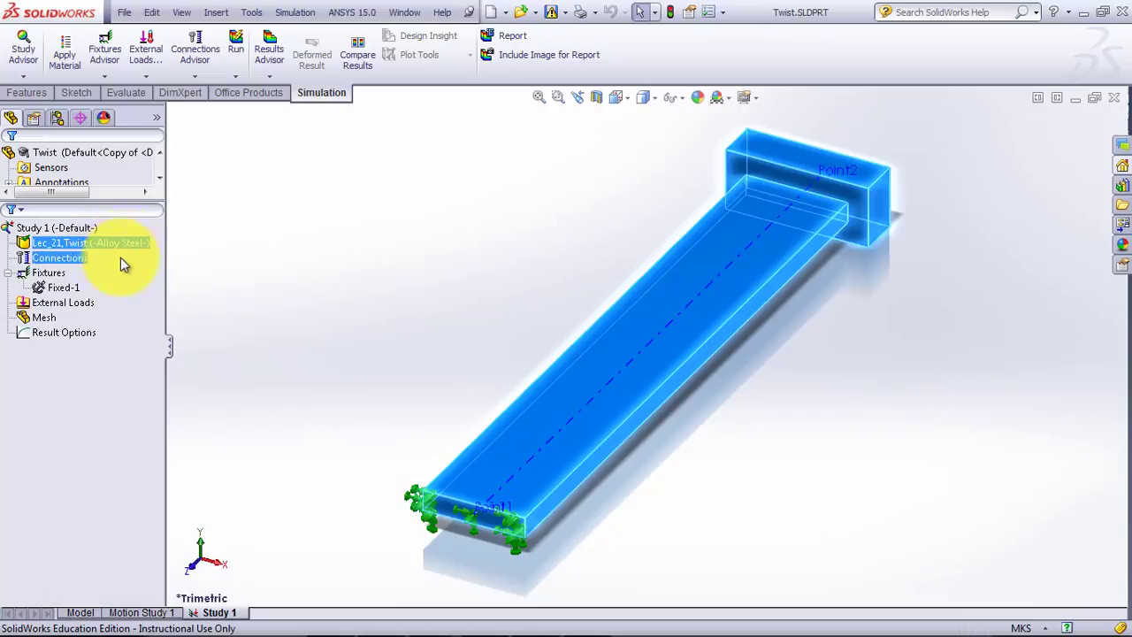
{"action": "left_click", "coordinate": [77, 285]}
{"action": "left_click", "coordinate": [356, 562]}
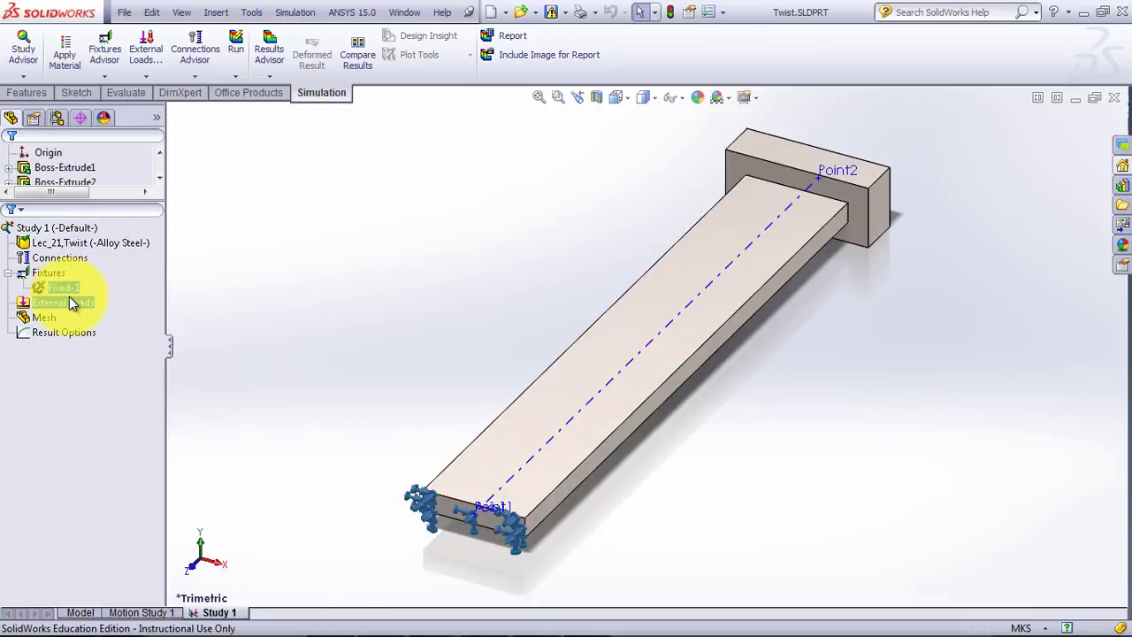
{"action": "middle_click_drag", "start_coordinate": [576, 298], "coordinate": [494, 599]}
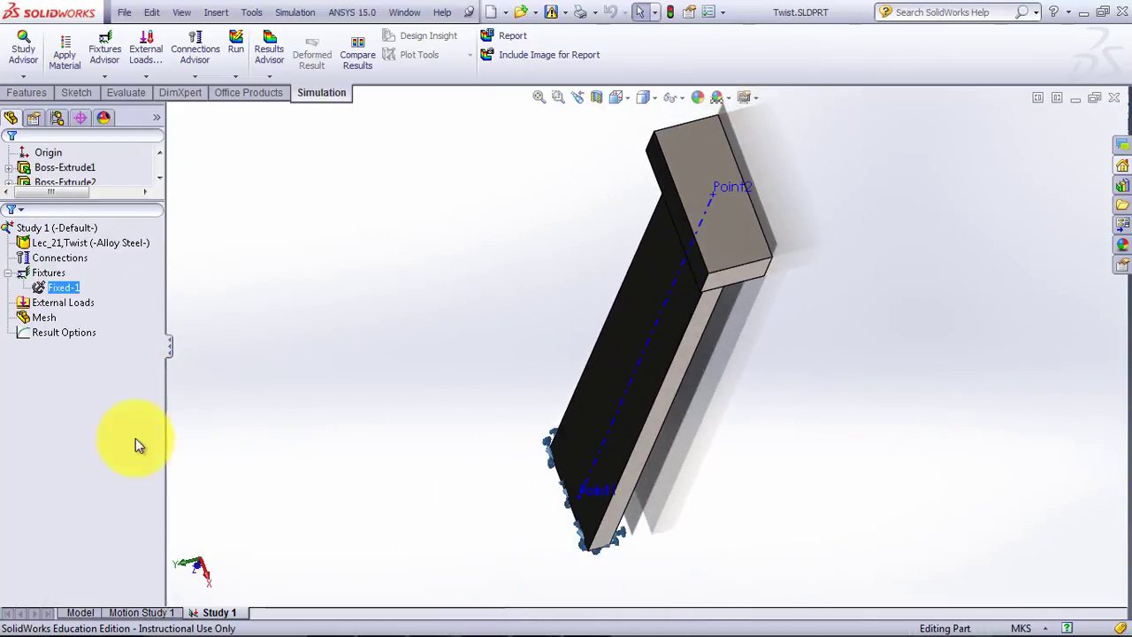
Apply a 1000 N·m torque to the end block's outer face, using Axis1 as the reference axis.
{"action": "right_click", "coordinate": [46, 305]}
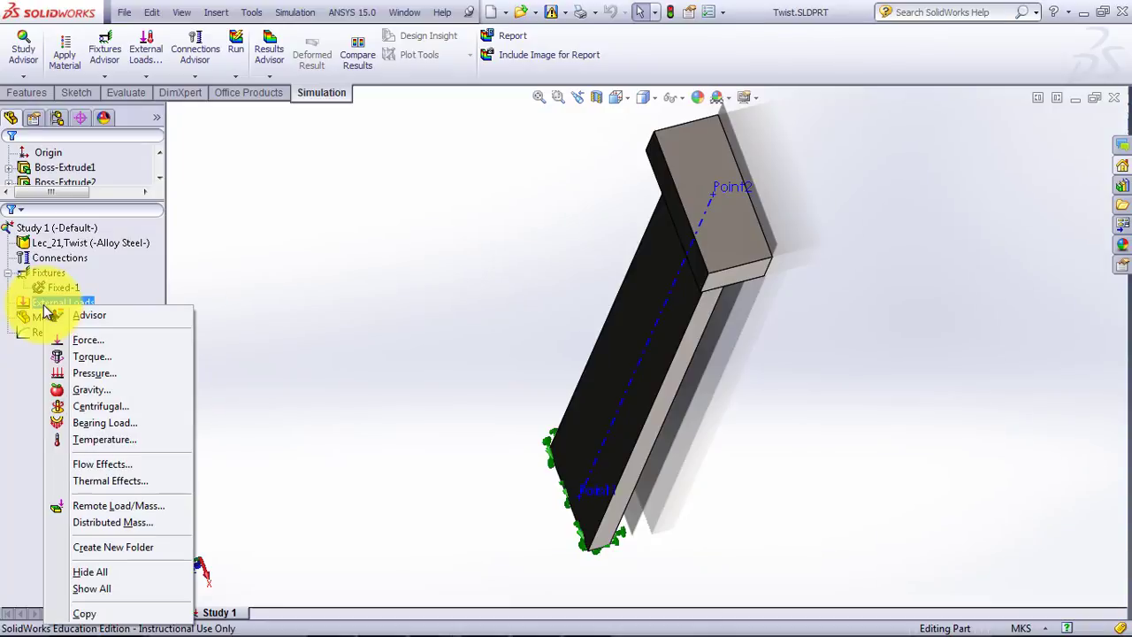
{"action": "left_click", "coordinate": [93, 360]}
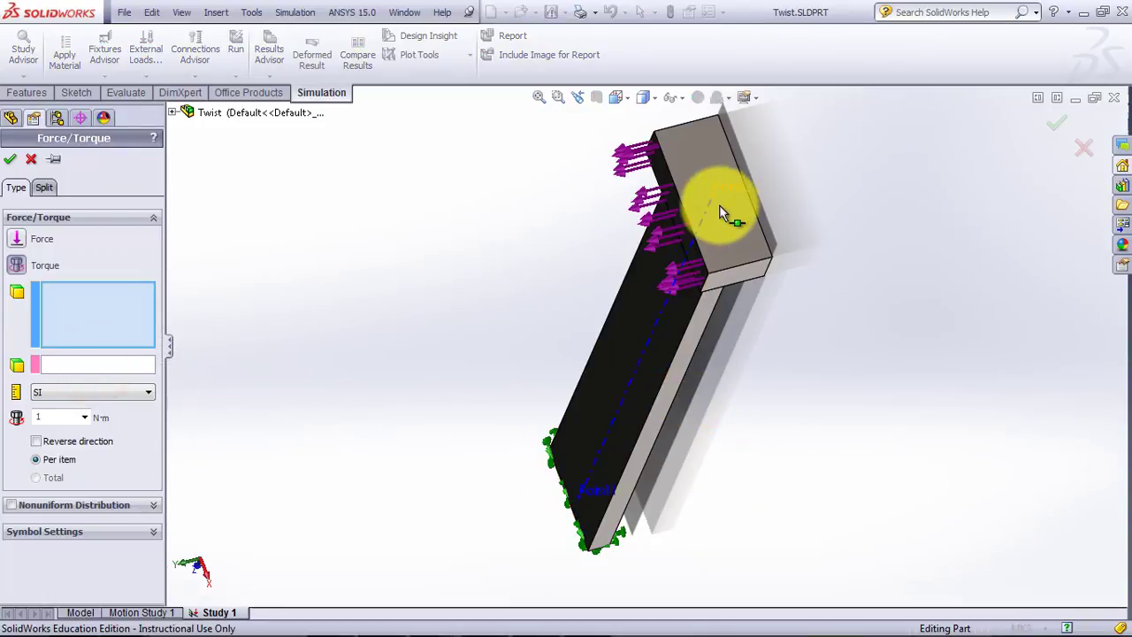
{"action": "left_click", "coordinate": [725, 236]}
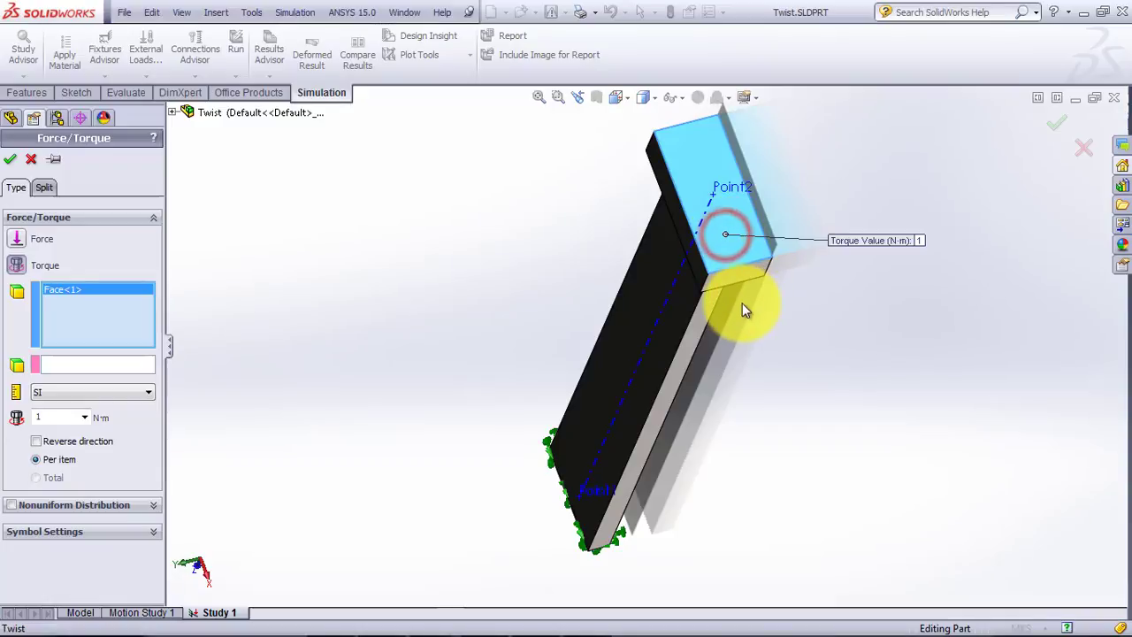
{"action": "left_click", "coordinate": [58, 369]}
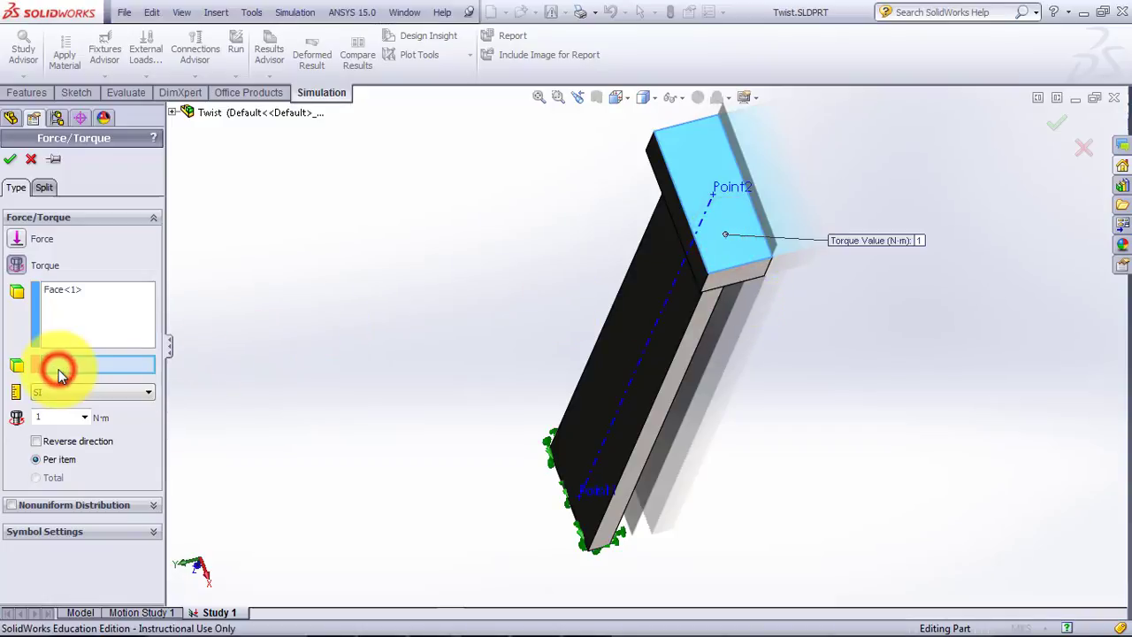
{"action": "left_click", "coordinate": [632, 376]}
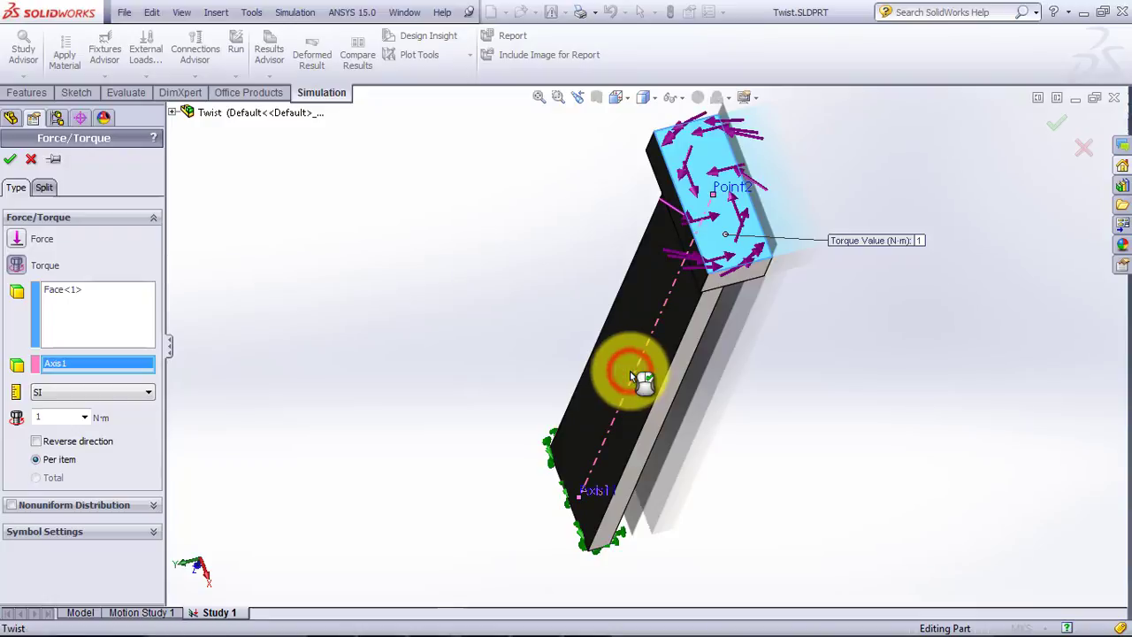
{"action": "left_click", "coordinate": [44, 414]}
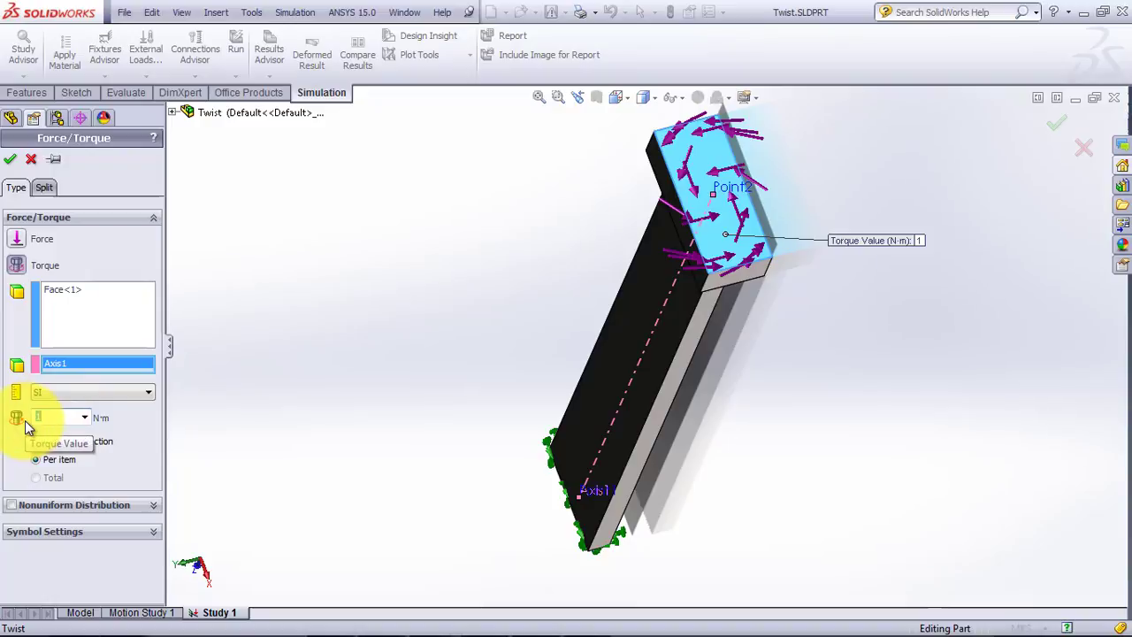
{"action": "type", "text": "1000"}
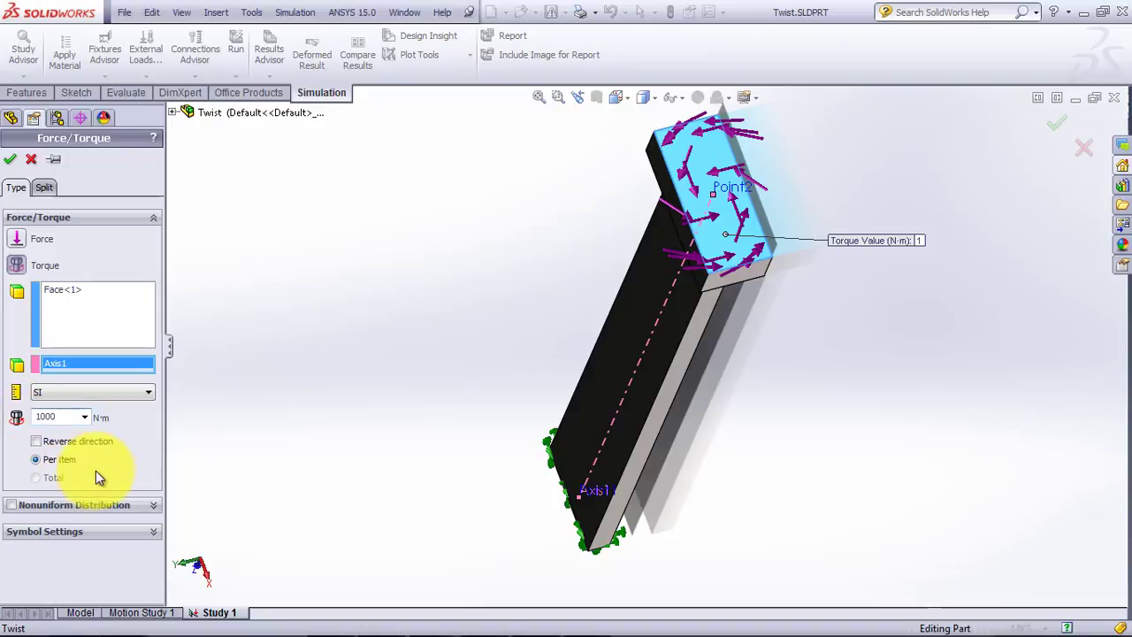
{"action": "left_click", "coordinate": [10, 159]}
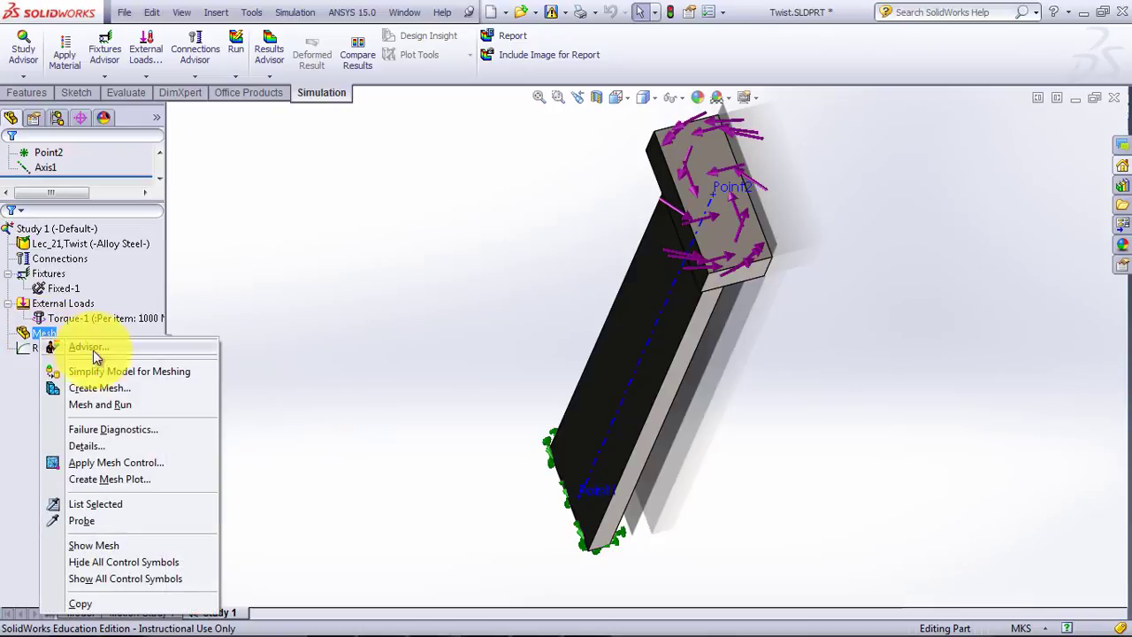
Mesh the part at the coarsest density and inspect the elements along the bar's side.
{"action": "left_click", "coordinate": [98, 387]}
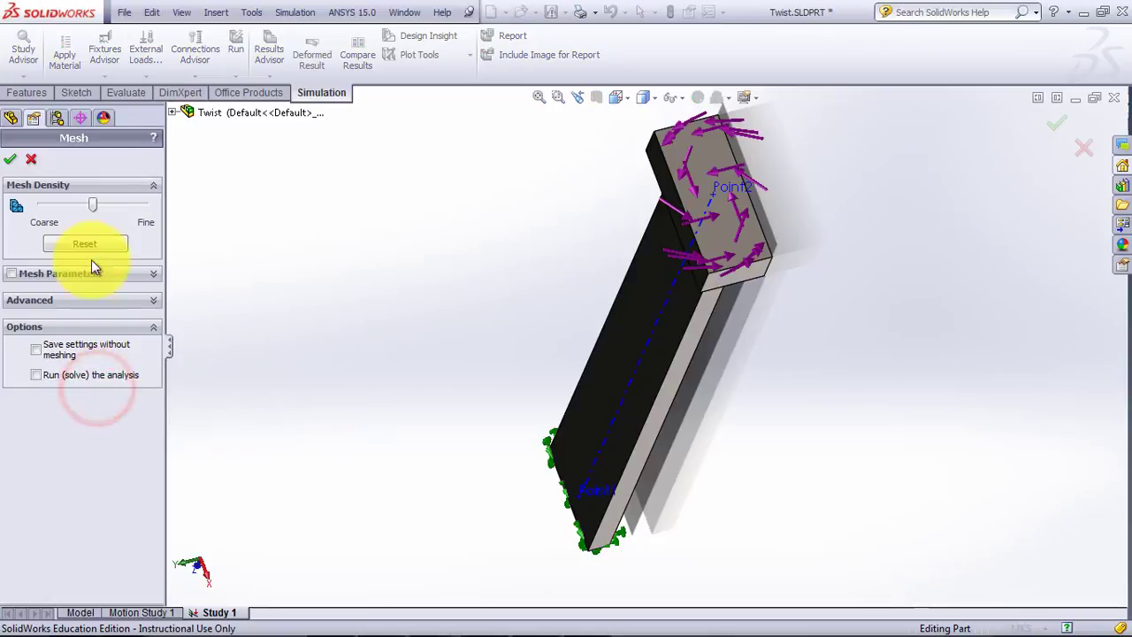
{"action": "left_click_drag", "start_coordinate": [92, 203], "coordinate": [20, 198]}
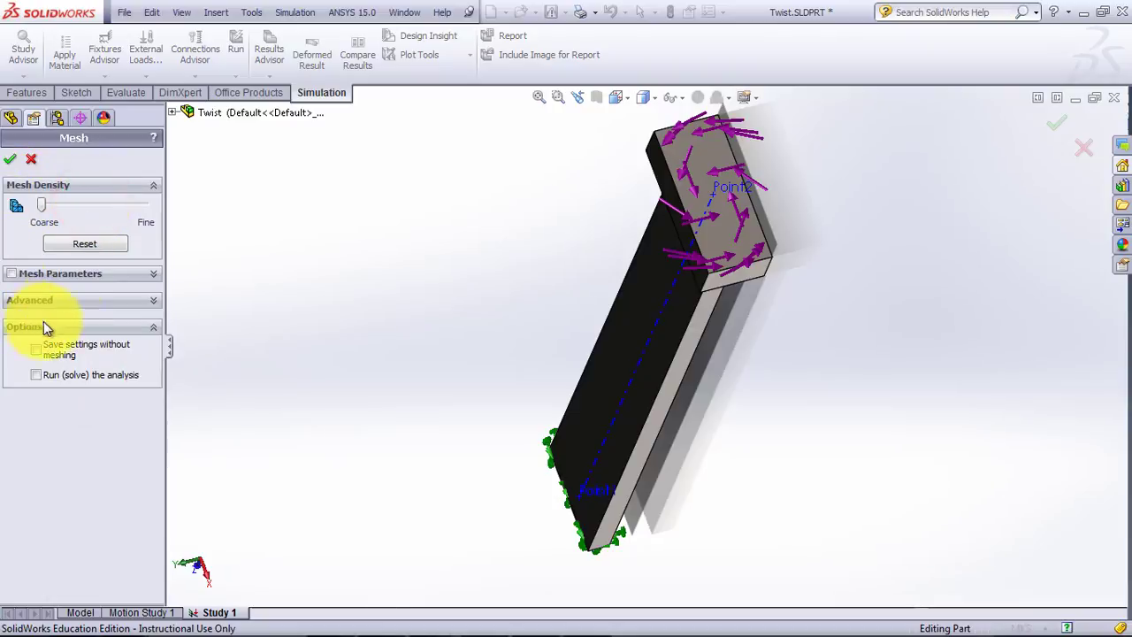
{"action": "left_click", "coordinate": [9, 159]}
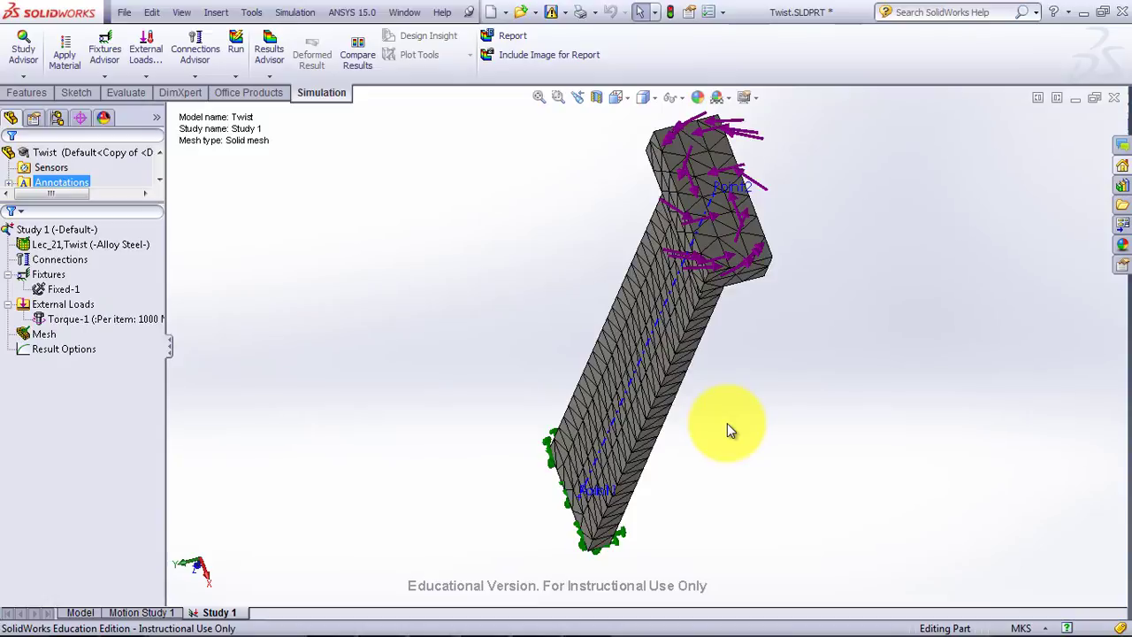
{"action": "middle_click_drag", "start_coordinate": [727, 424], "coordinate": [766, 253]}
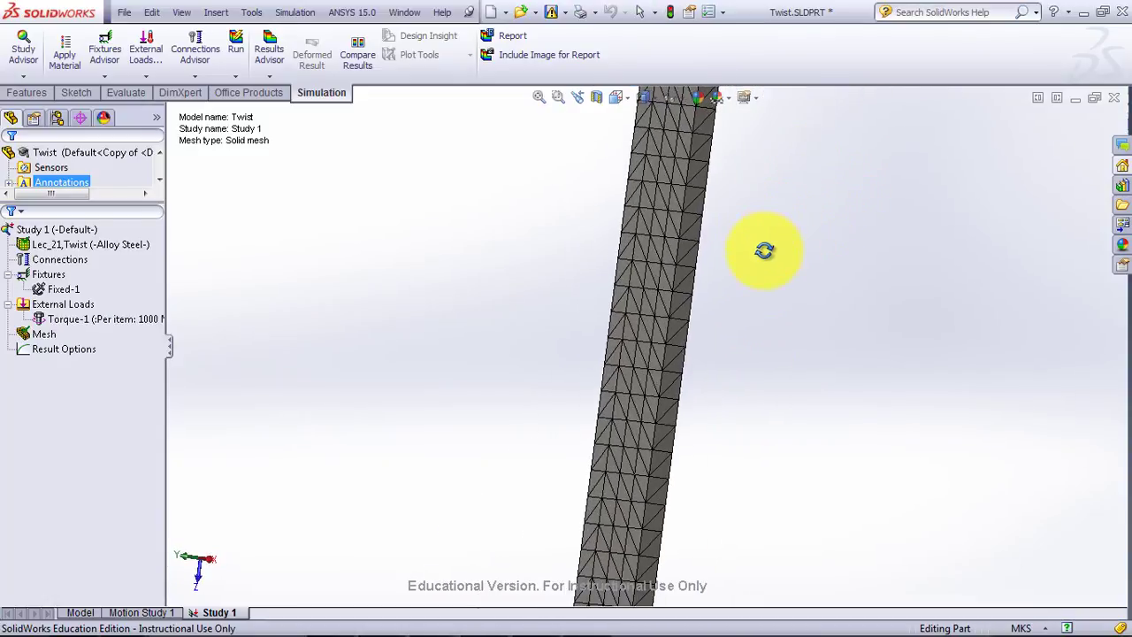
{"action": "left_click", "coordinate": [540, 97]}
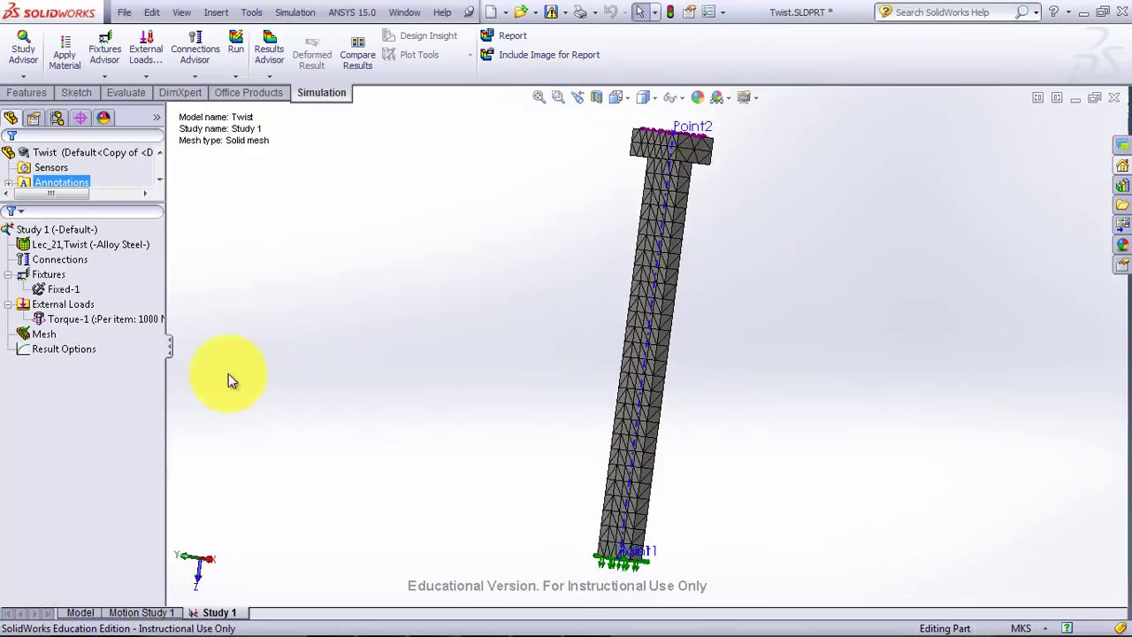
Run Study 1, display the resultant displacement plot, and examine the twisted bar against the color legend.
{"action": "left_click", "coordinate": [233, 37]}
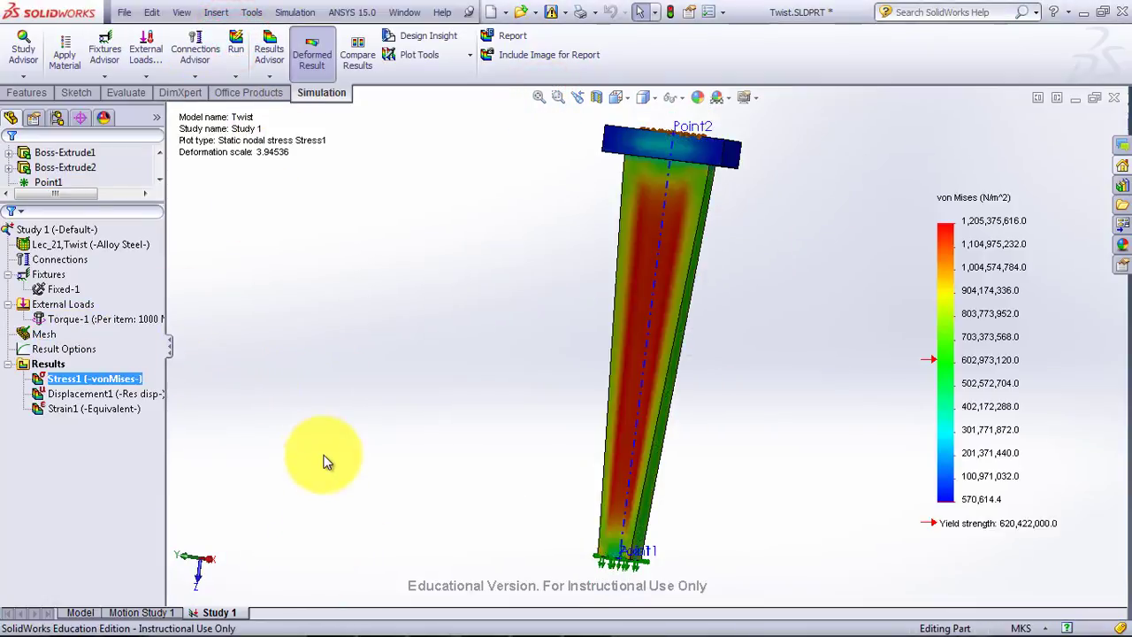
{"action": "double_click", "coordinate": [74, 398]}
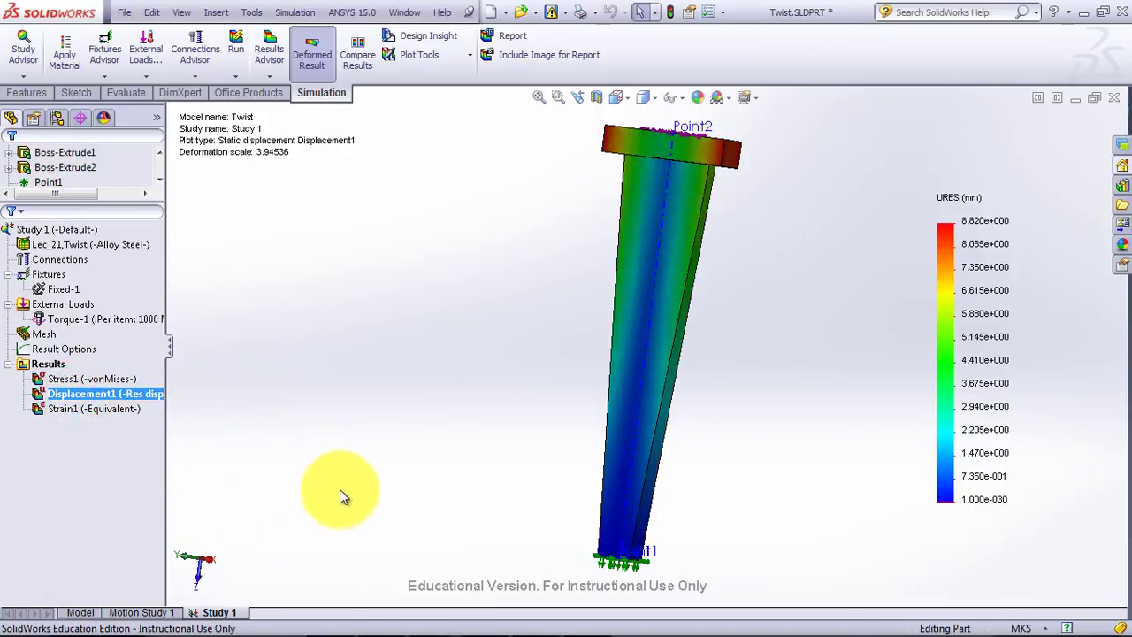
{"action": "left_click", "coordinate": [176, 381]}
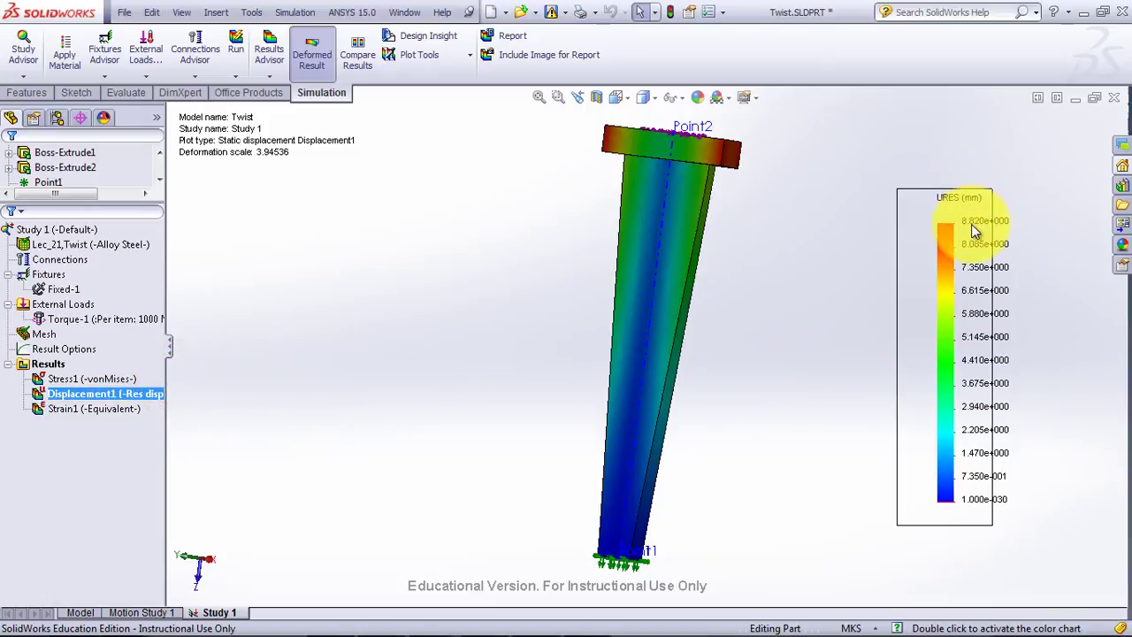
{"action": "middle_click_drag", "start_coordinate": [725, 331], "coordinate": [682, 331]}
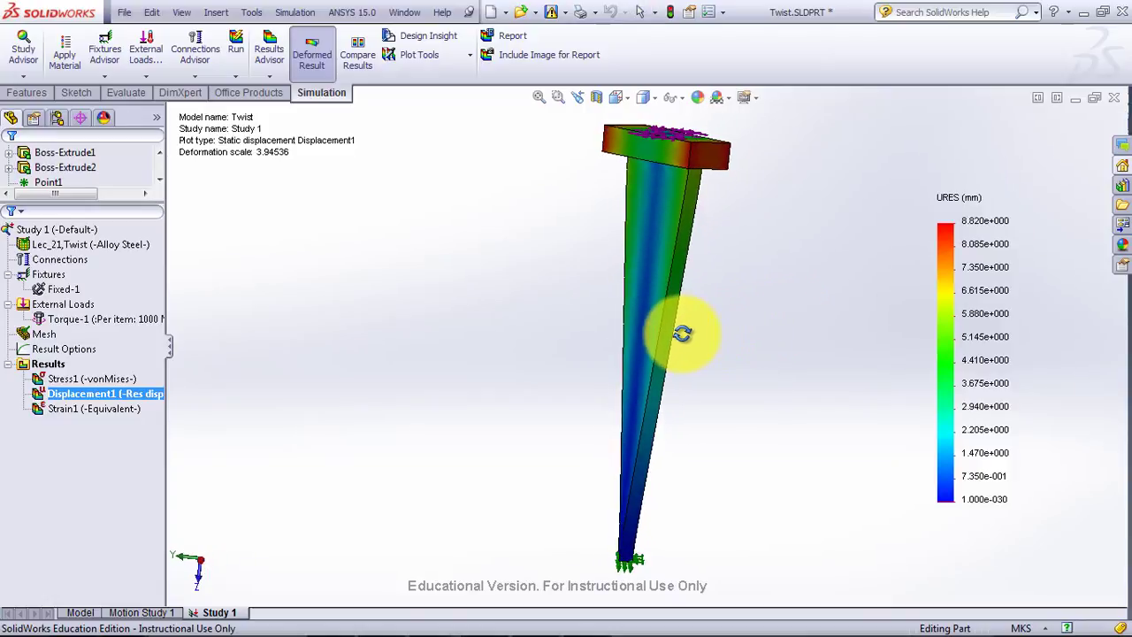
Set the displacement plot's deformed shape to true scale.
{"action": "right_click", "coordinate": [54, 393]}
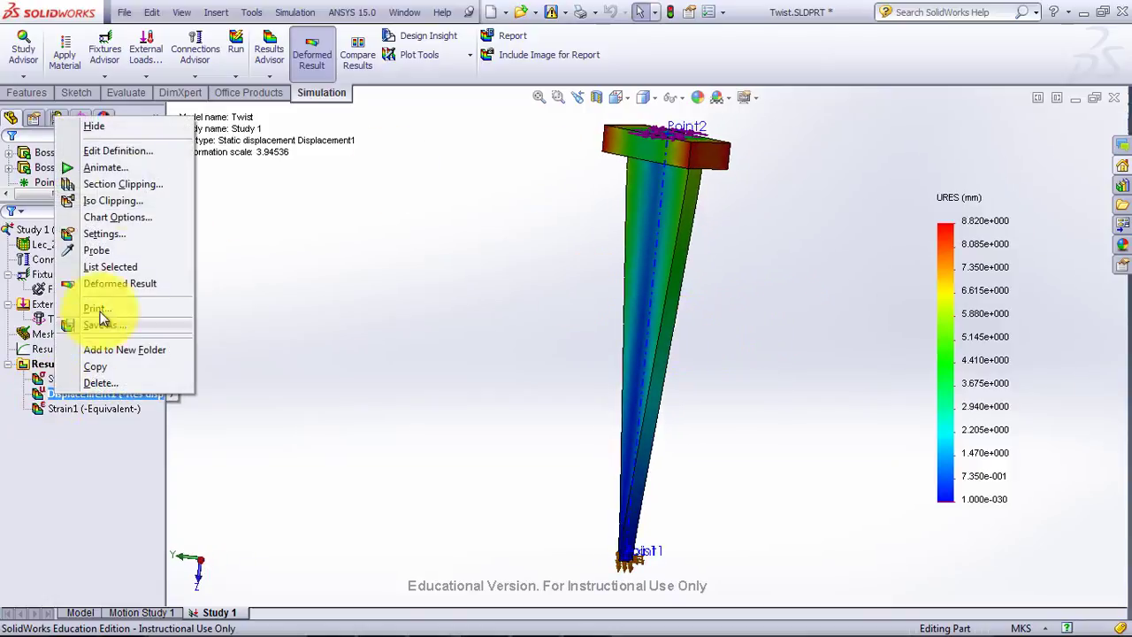
{"action": "left_click", "coordinate": [116, 152]}
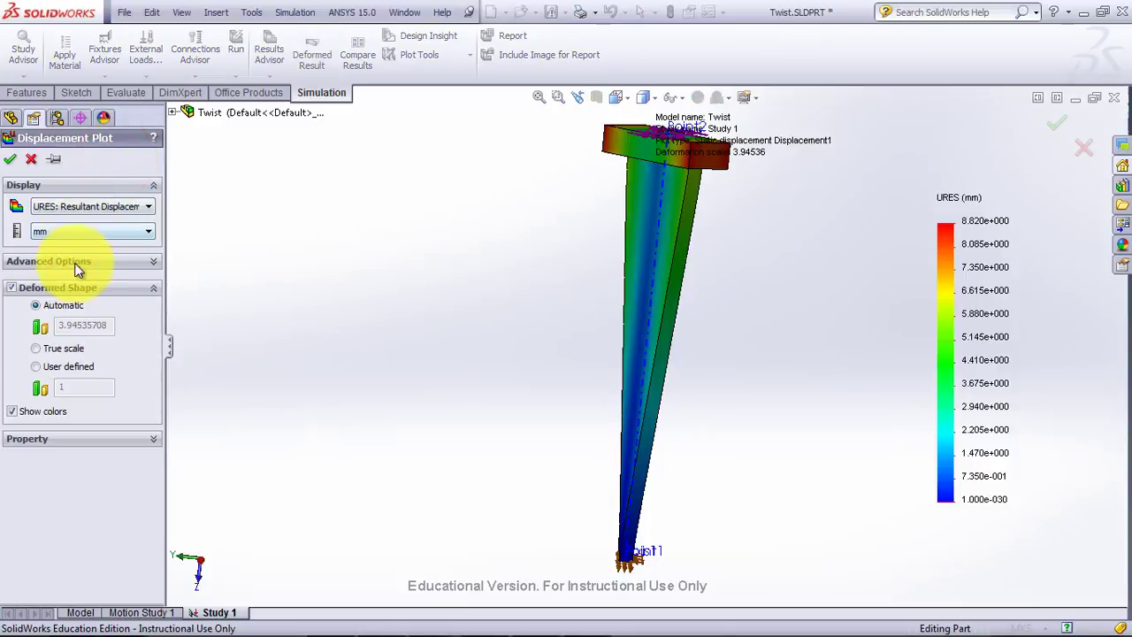
{"action": "left_click", "coordinate": [37, 348]}
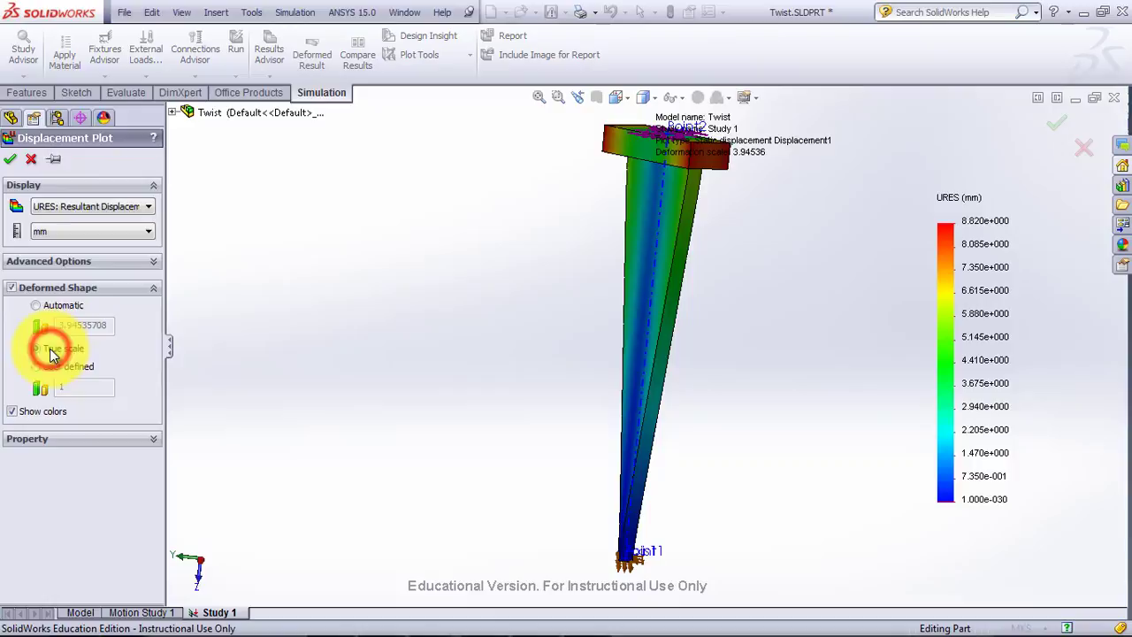
{"action": "left_click", "coordinate": [10, 159]}
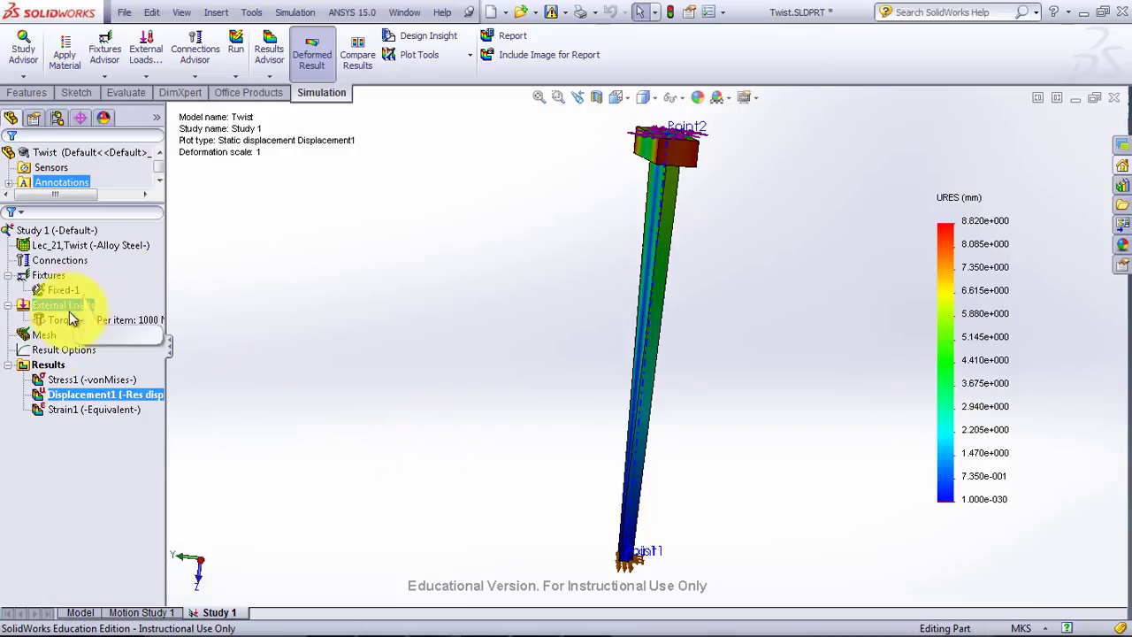
Remesh the part with custom mesh parameters, accepting deletion of the results and setting the standard mesh's global element size to 0.005 m.
{"action": "right_click", "coordinate": [46, 344]}
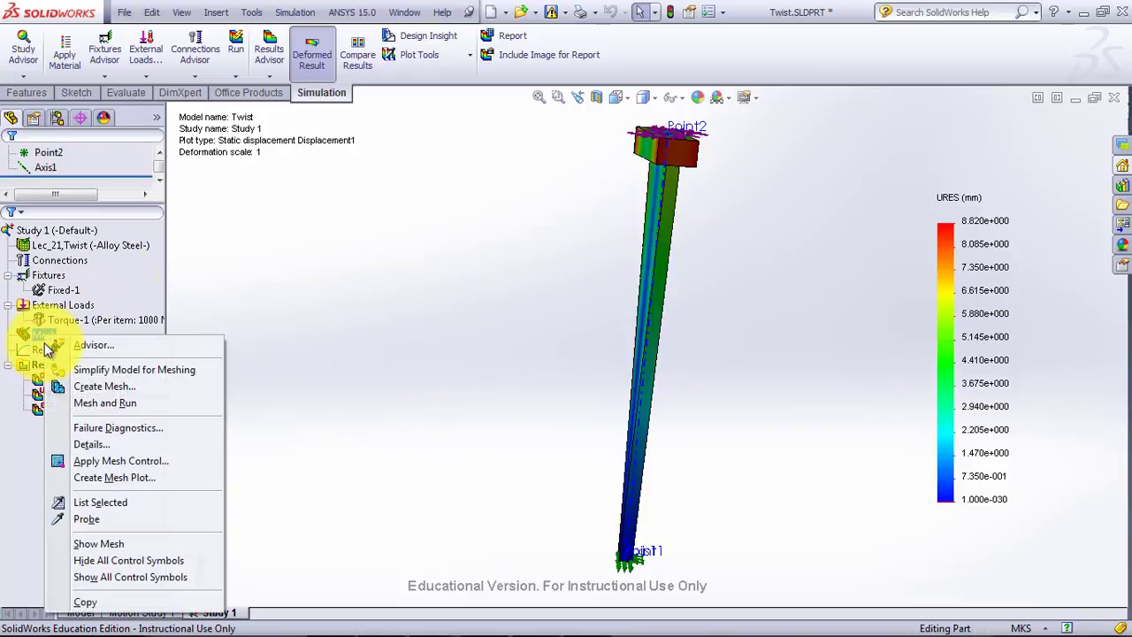
{"action": "left_click", "coordinate": [128, 388]}
{"action": "left_click", "coordinate": [597, 362]}
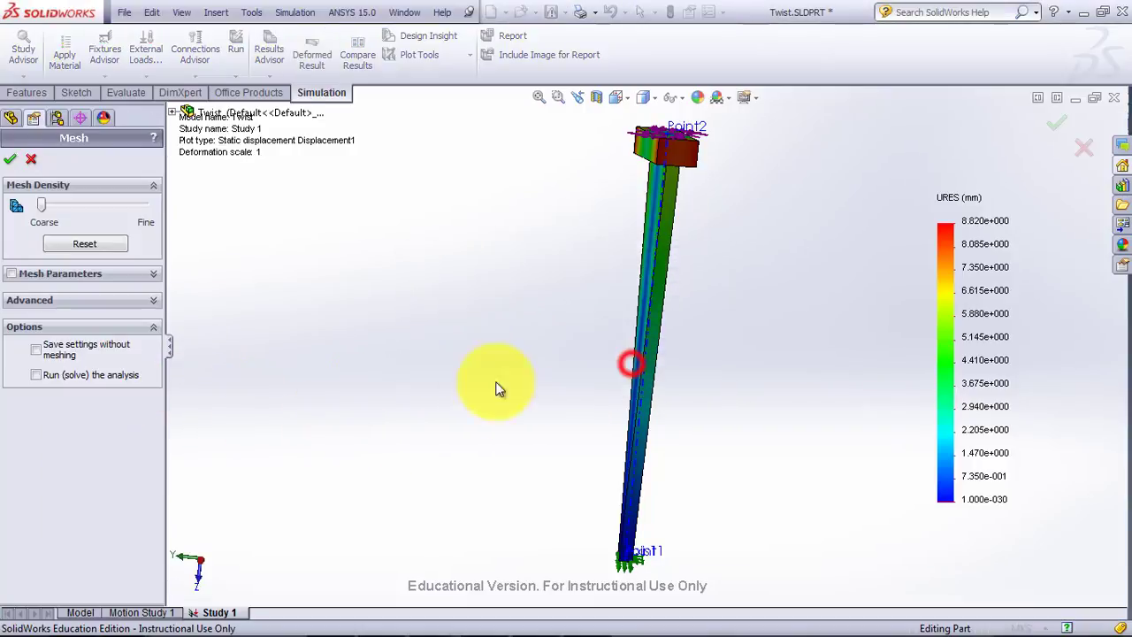
{"action": "left_click", "coordinate": [12, 275]}
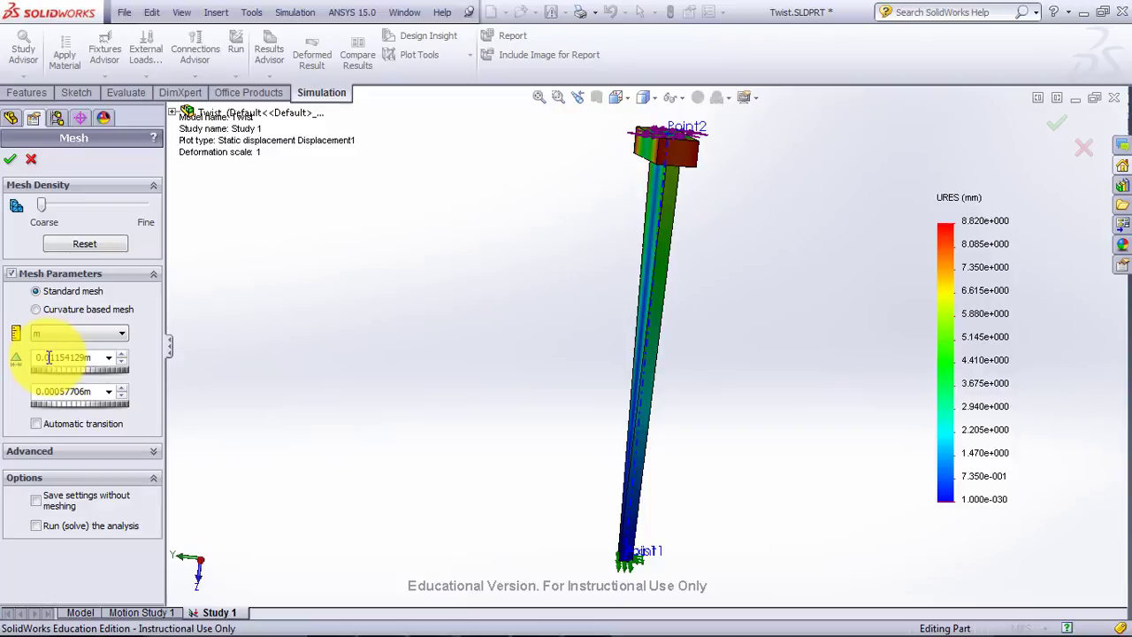
{"action": "left_click_drag", "start_coordinate": [48, 358], "coordinate": [104, 362]}
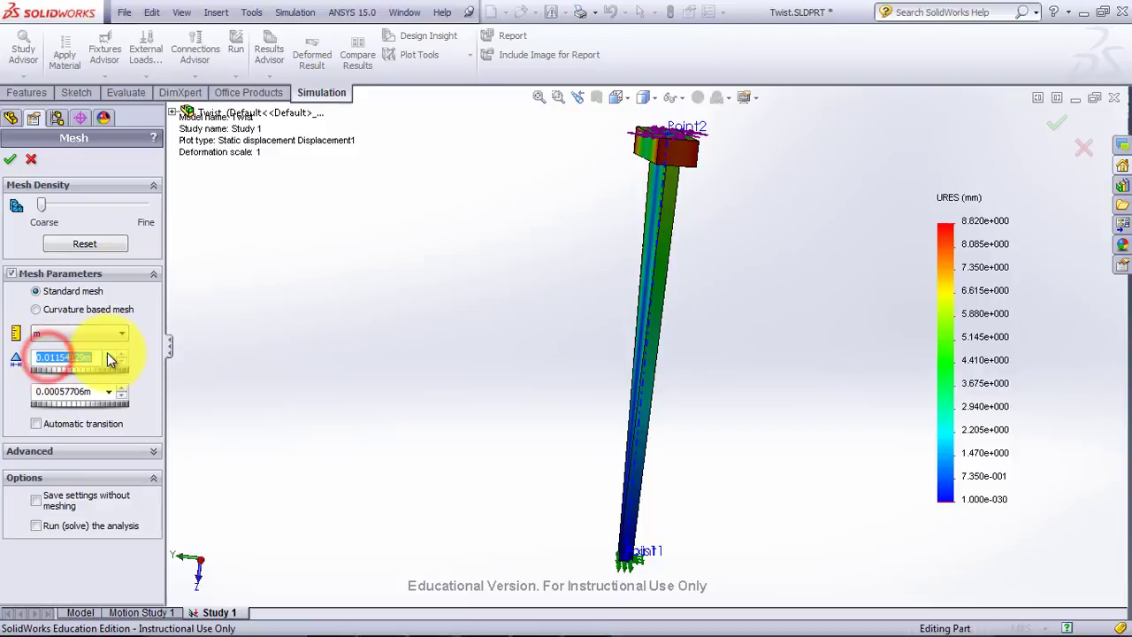
{"action": "left_click", "coordinate": [84, 354]}
{"action": "double_click", "coordinate": [83, 354]}
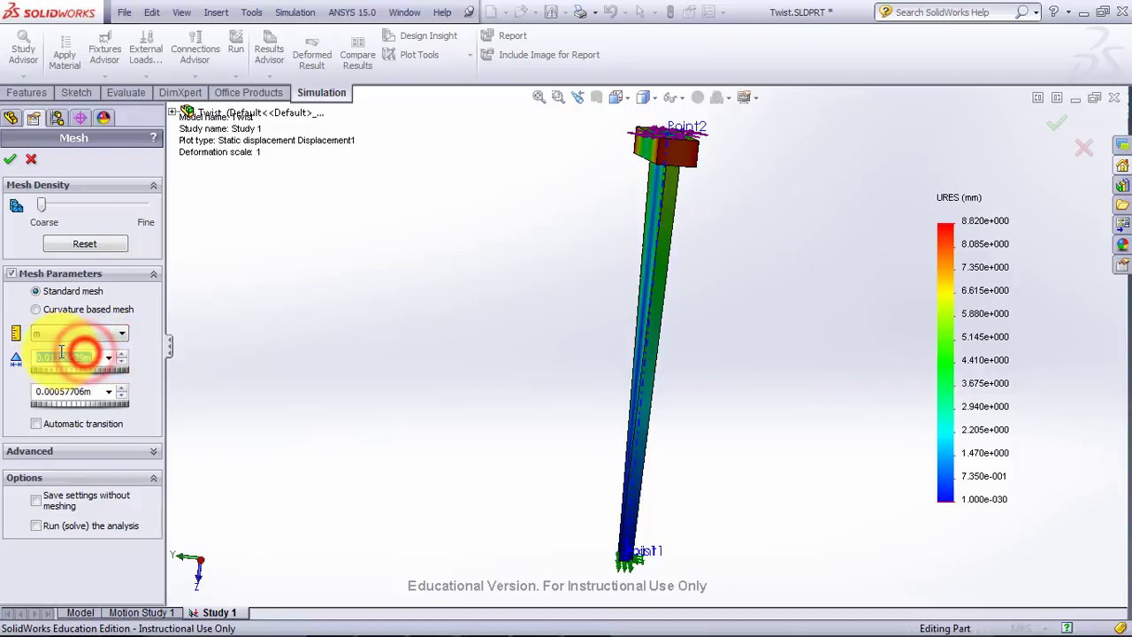
{"action": "left_click", "coordinate": [50, 359]}
{"action": "type", "text": "05"}
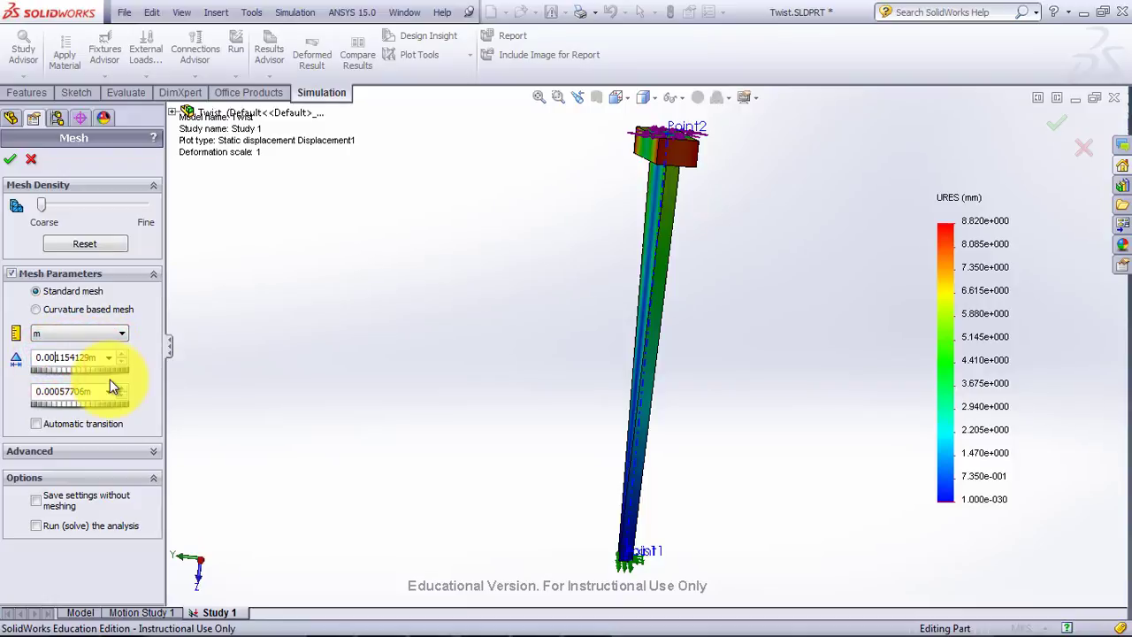
{"action": "key", "text": "Delete"}
{"action": "key", "text": "Delete"}
{"action": "key", "text": "Delete"}
{"action": "key", "text": "Delete"}
{"action": "key", "text": "Delete"}
{"action": "key", "text": "Delete"}
{"action": "key", "text": "Delete"}
{"action": "key", "text": "Return"}
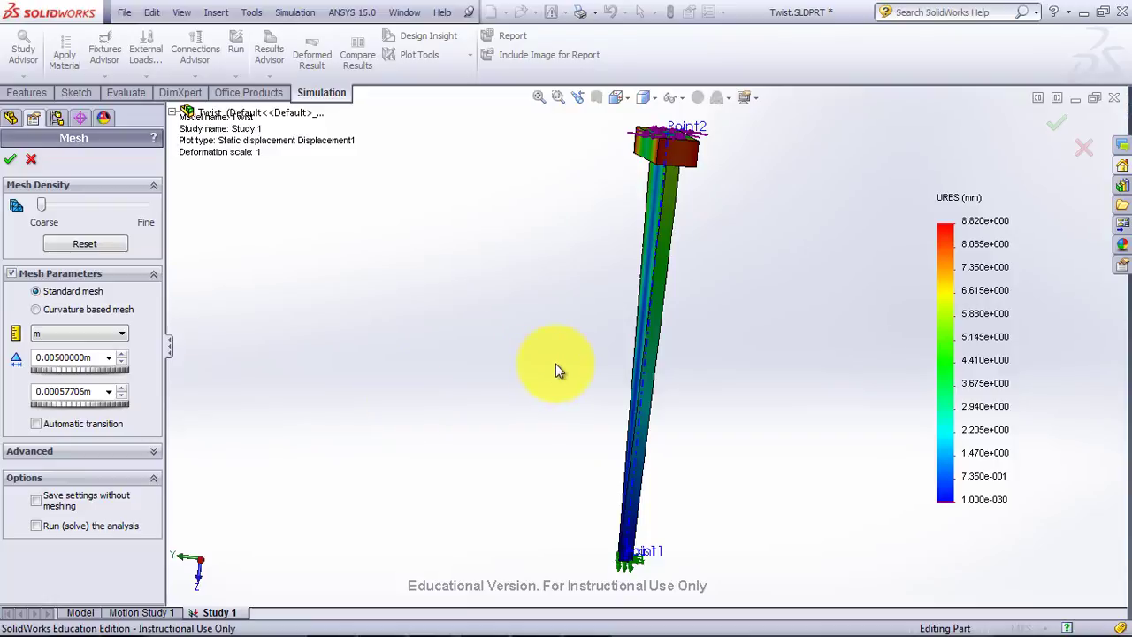
{"action": "left_click", "coordinate": [9, 158]}
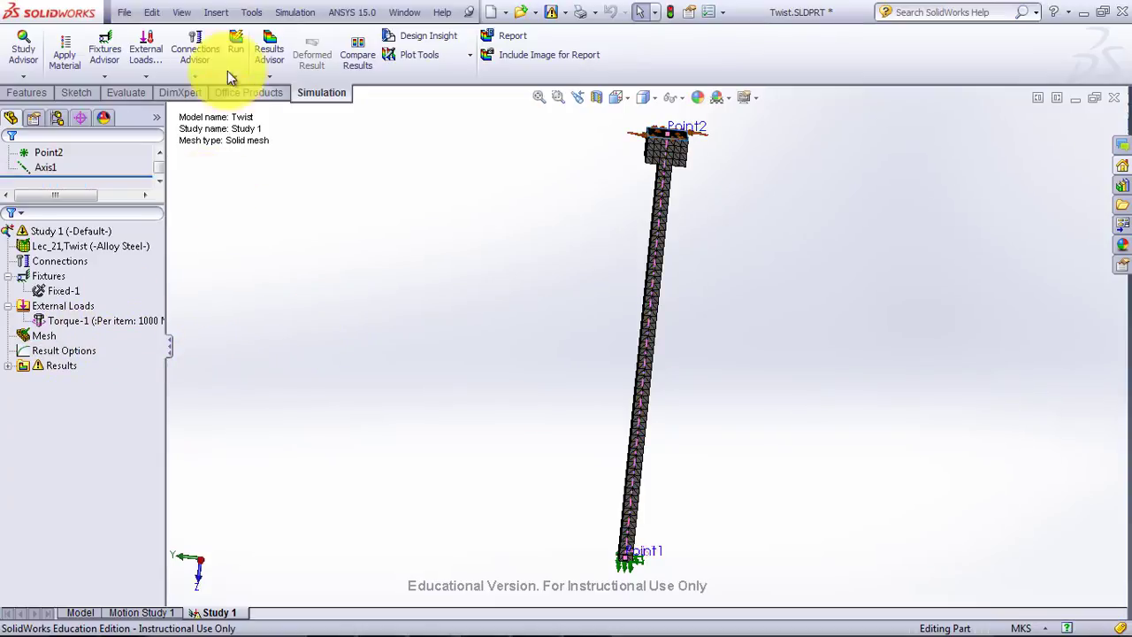
Rerun Study 1 with the refined mesh and display the displacement plot.
{"action": "left_click", "coordinate": [235, 46]}
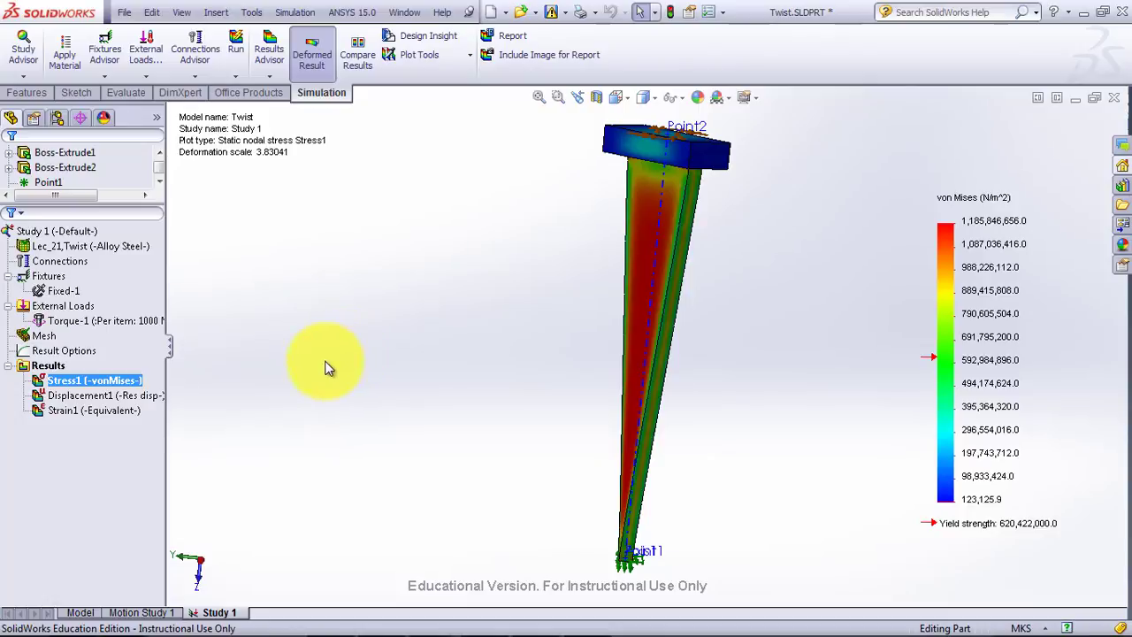
{"action": "double_click", "coordinate": [122, 397]}
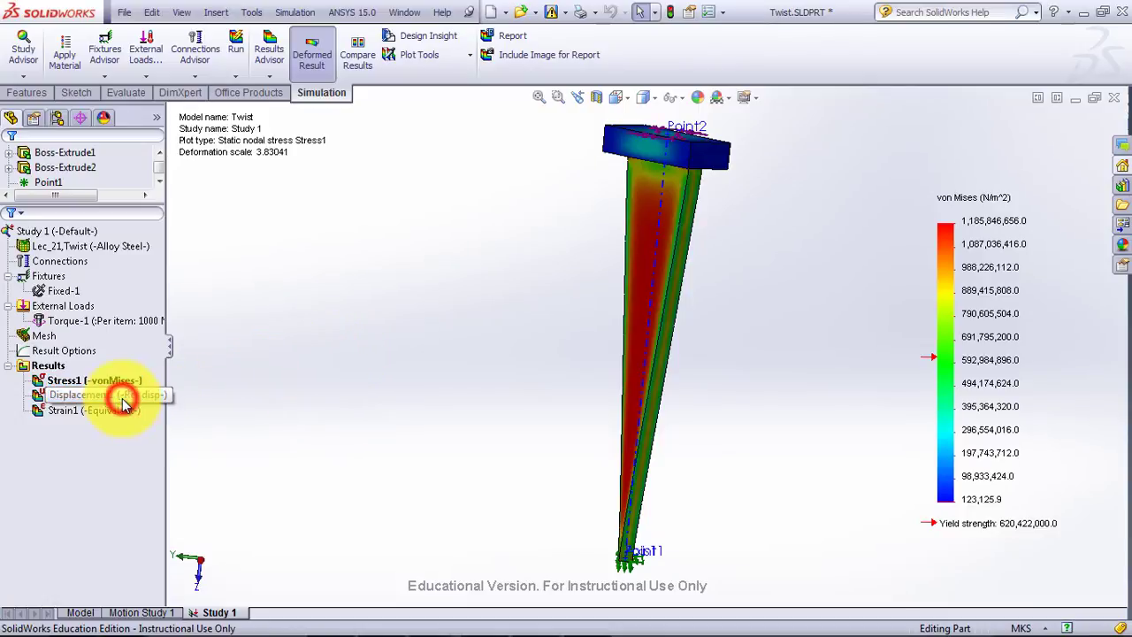
{"action": "right_click", "coordinate": [122, 403]}
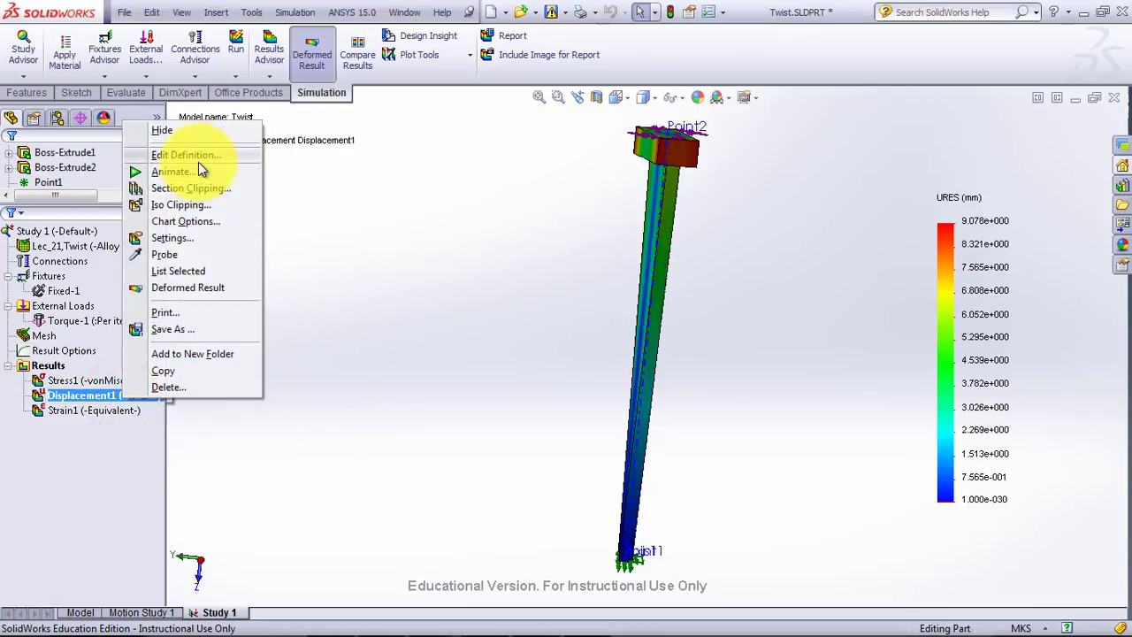
{"action": "left_click", "coordinate": [424, 344]}
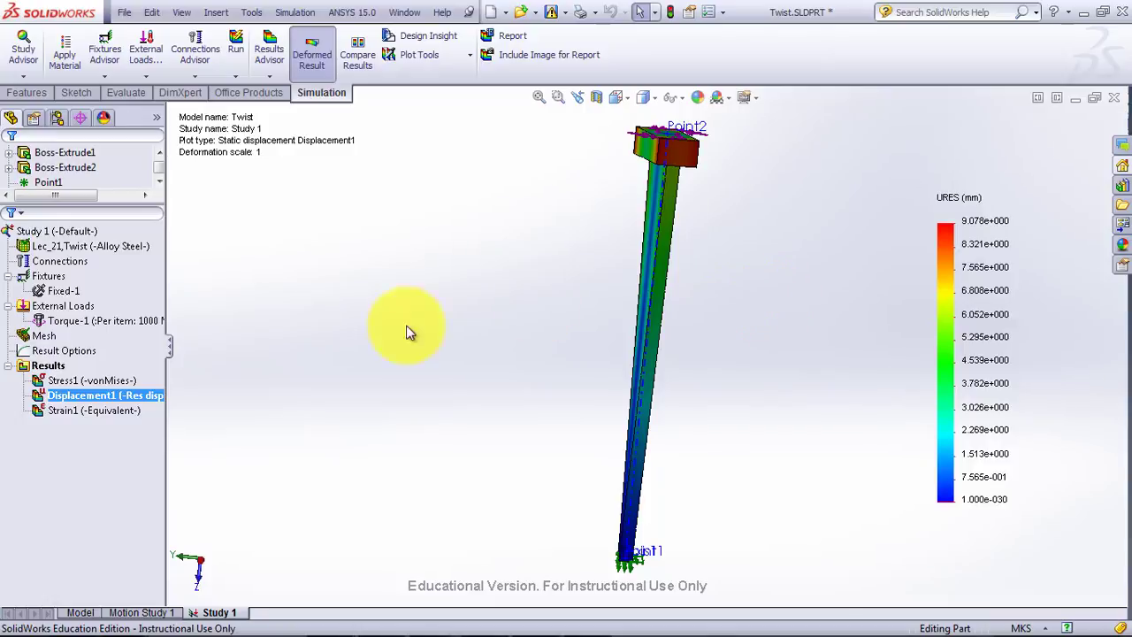
Remesh the part, accepting deletion of the Study 1 results and setting the standard mesh's global element size to 0.0033 m.
{"action": "right_click", "coordinate": [32, 338]}
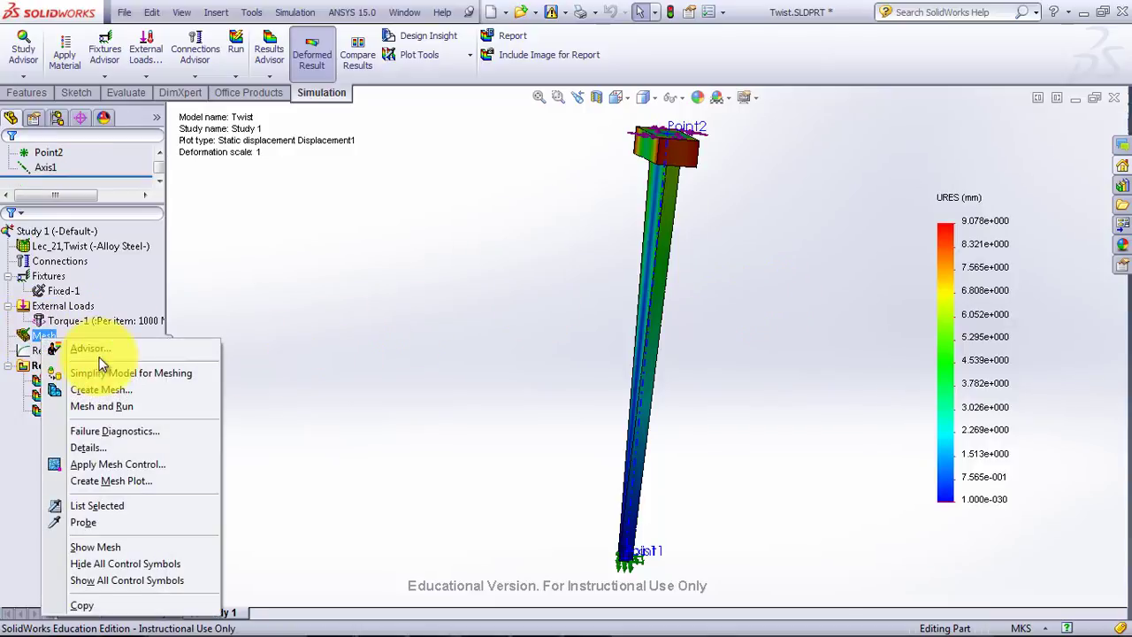
{"action": "left_click", "coordinate": [109, 392]}
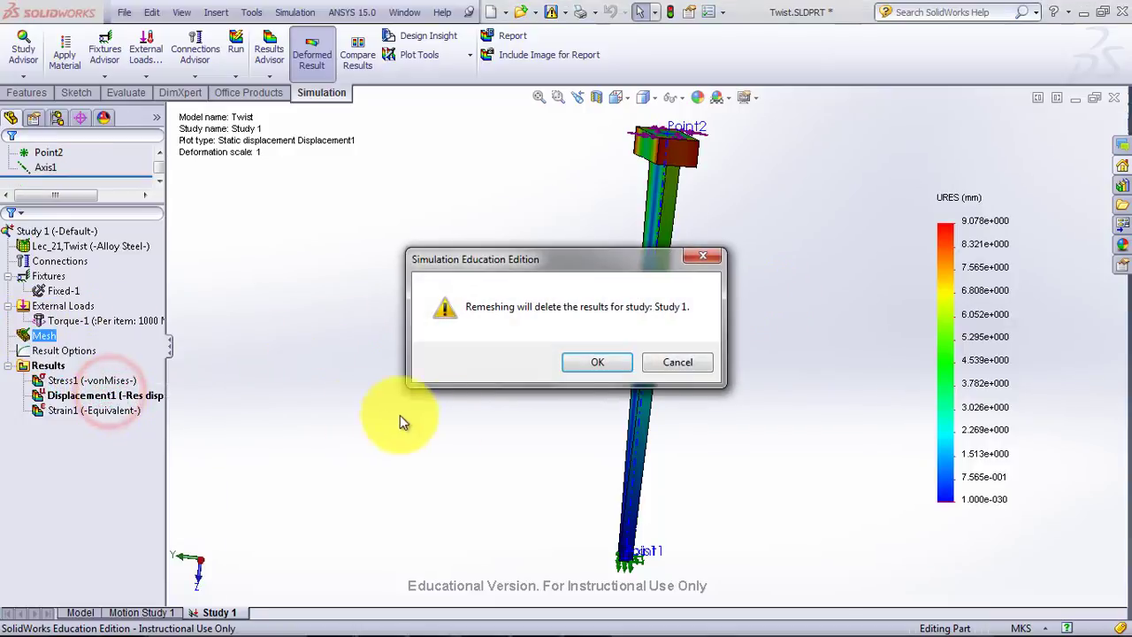
{"action": "left_click", "coordinate": [610, 359]}
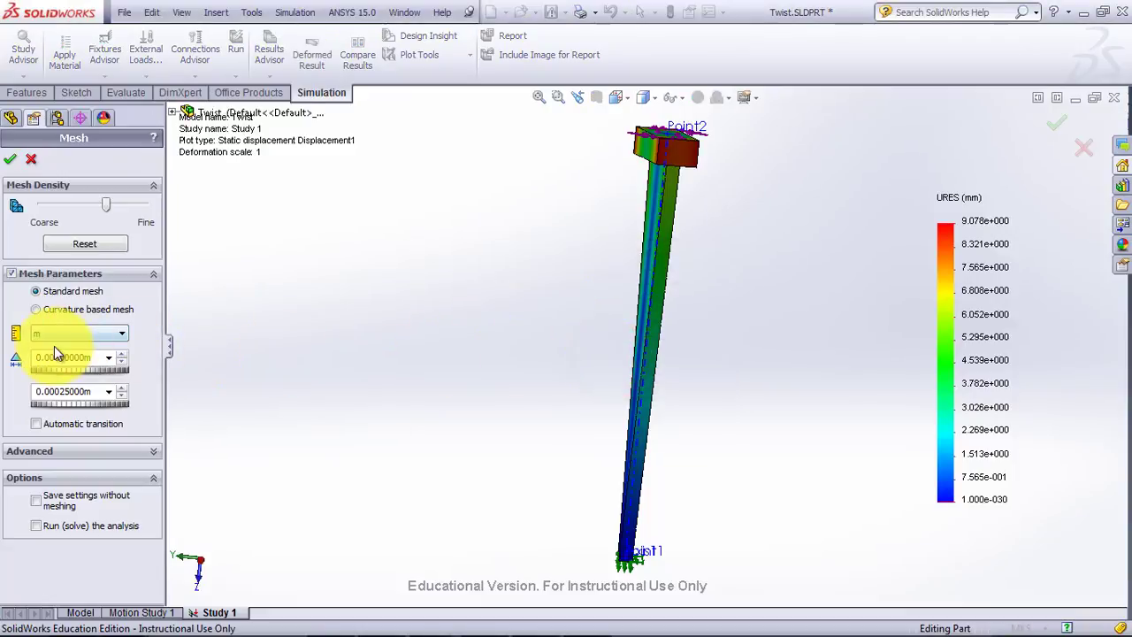
{"action": "double_click", "coordinate": [49, 354]}
{"action": "left_click", "coordinate": [56, 356]}
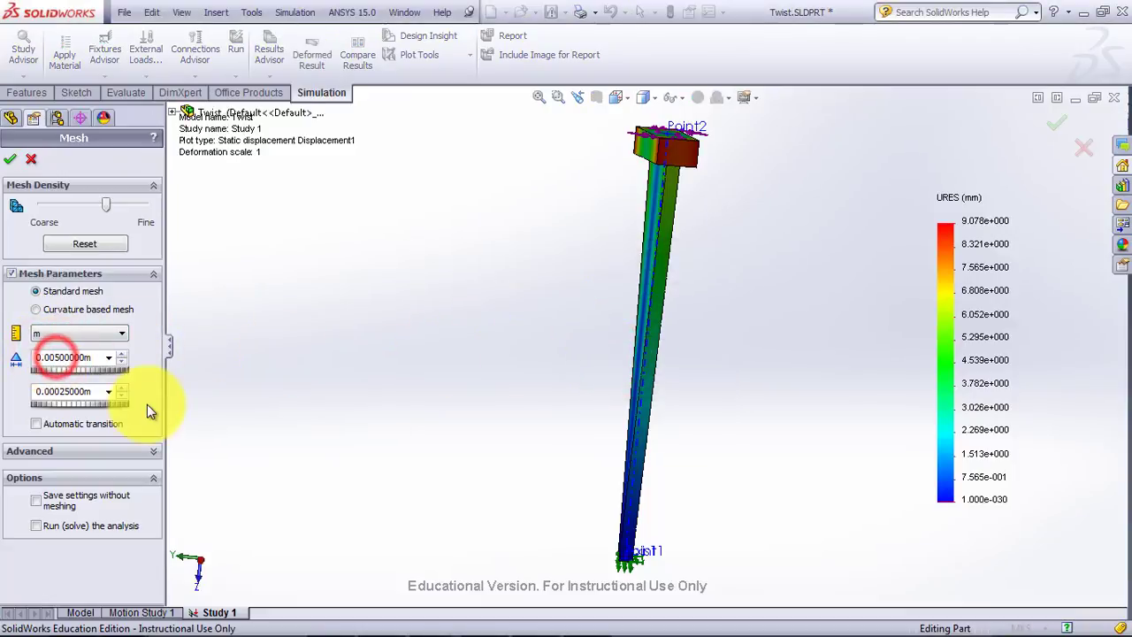
{"action": "key", "text": "BackSpace"}
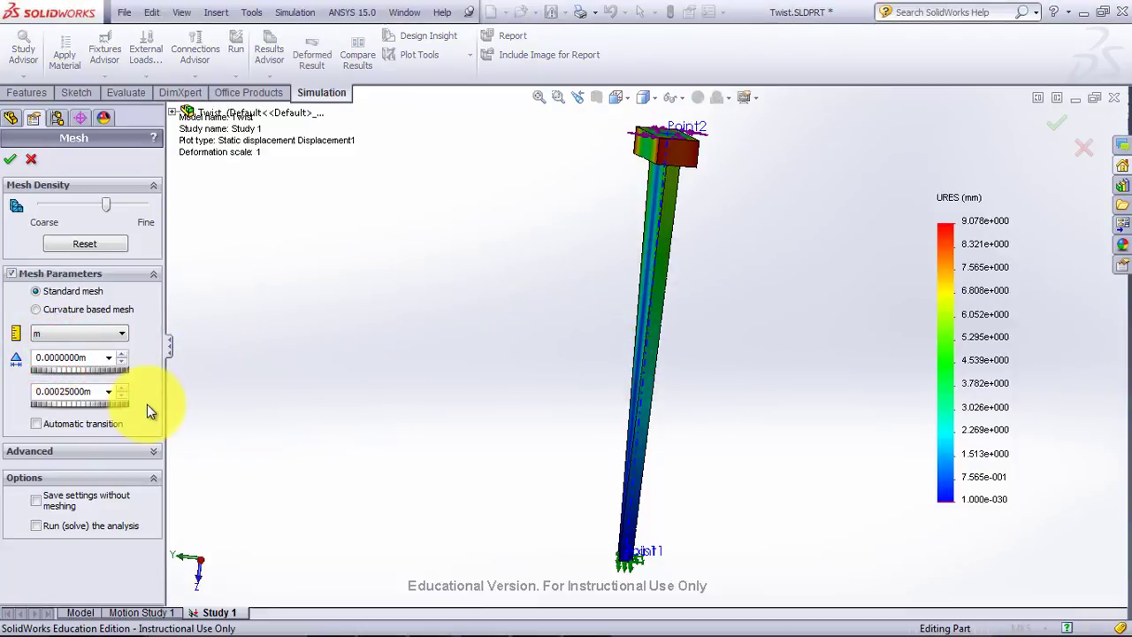
{"action": "type", "text": "330"}
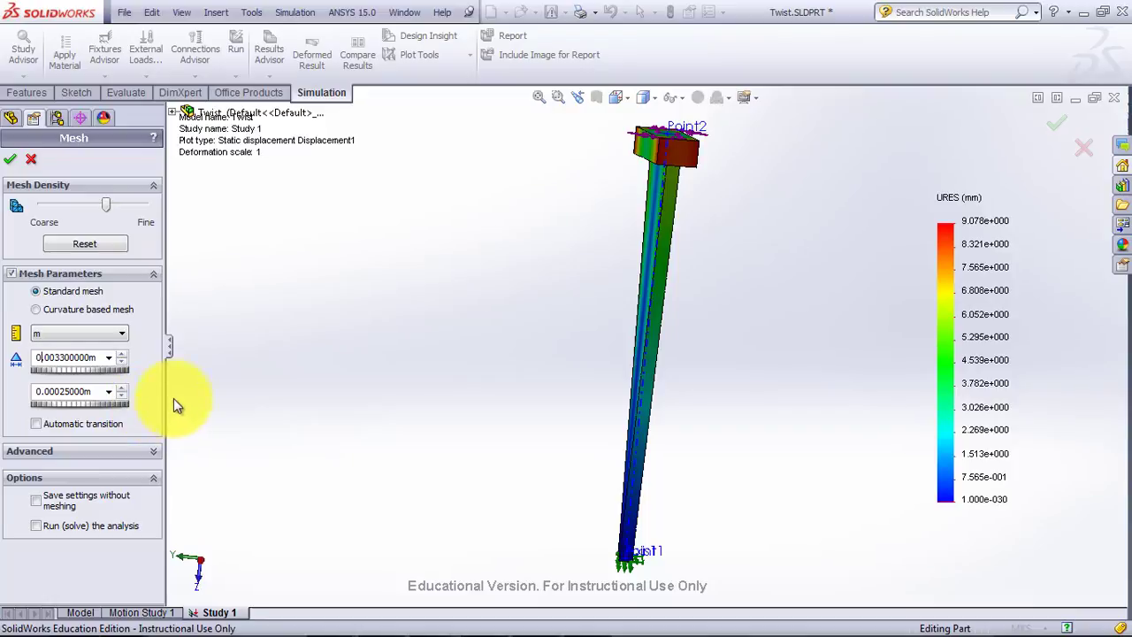
{"action": "left_click", "coordinate": [10, 159]}
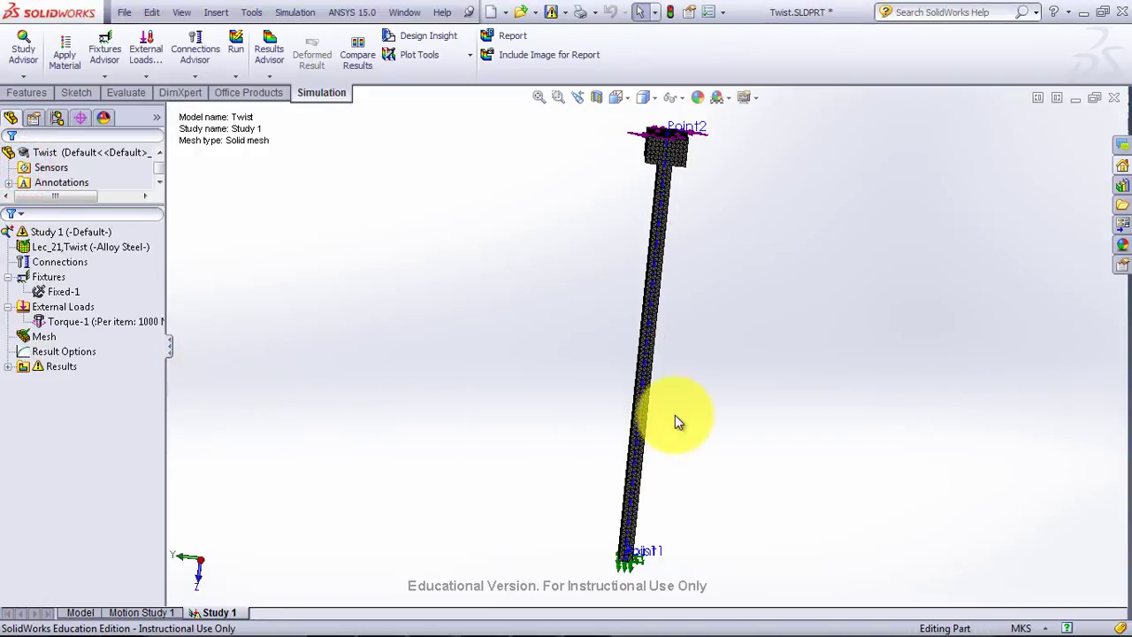
Inspect the finer mesh on the bar, rerun Study 1, and display the resultant displacement plot.
{"action": "scroll", "coordinate": [683, 407], "scroll_direction": "up", "scroll_amount": 3}
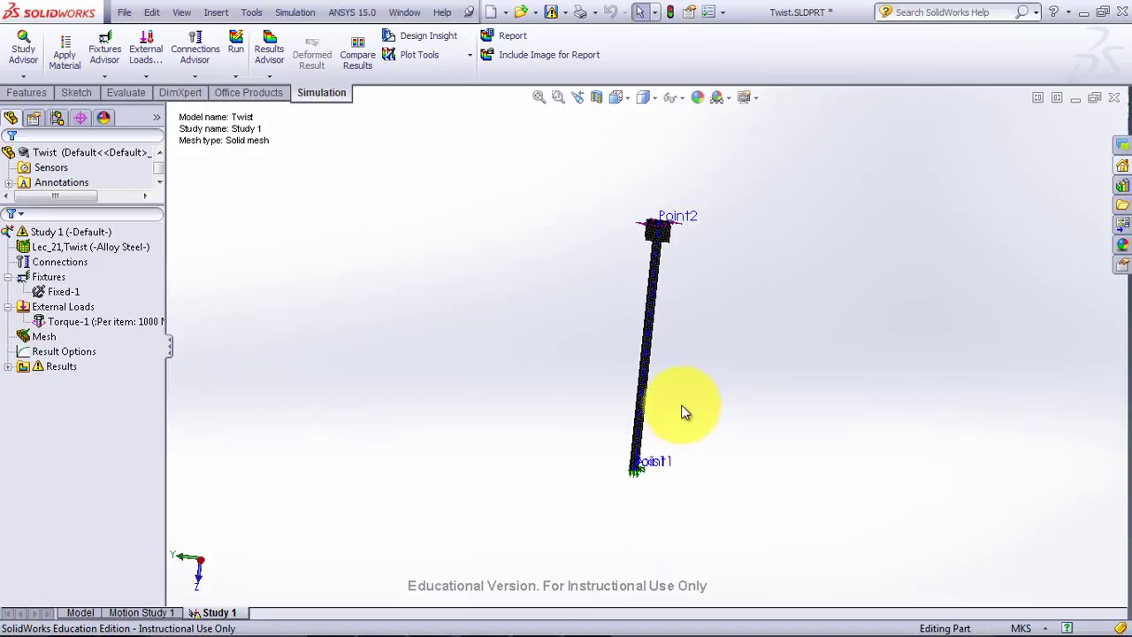
{"action": "scroll", "coordinate": [620, 380], "scroll_direction": "down", "scroll_amount": 5}
{"action": "scroll", "coordinate": [621, 379], "scroll_direction": "down", "scroll_amount": 6}
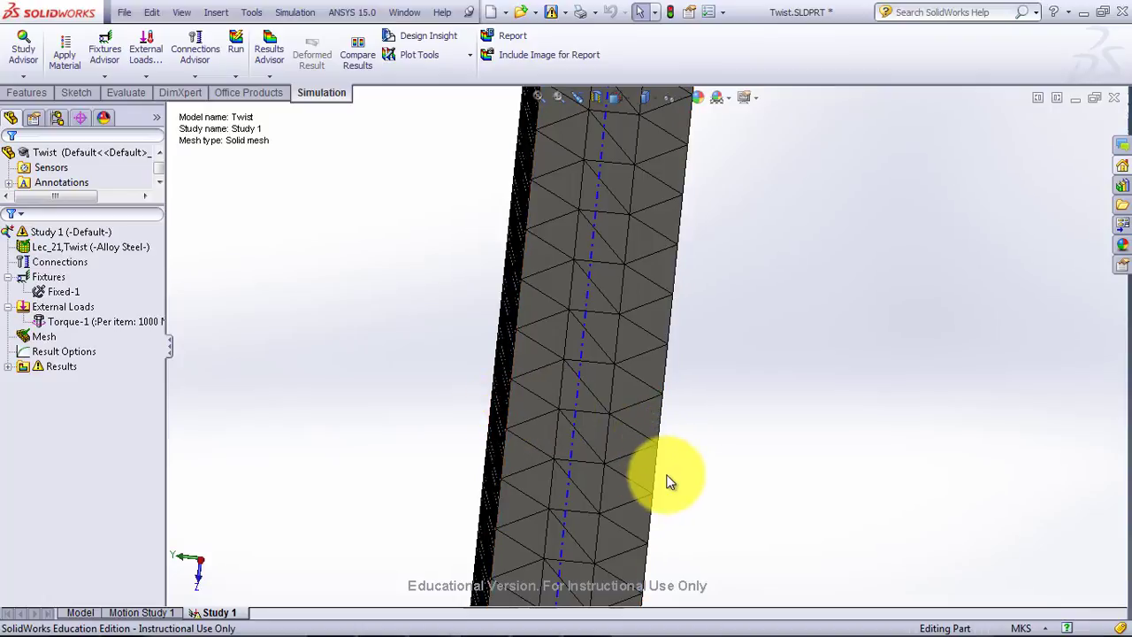
{"action": "scroll", "coordinate": [673, 462], "scroll_direction": "down", "scroll_amount": 5}
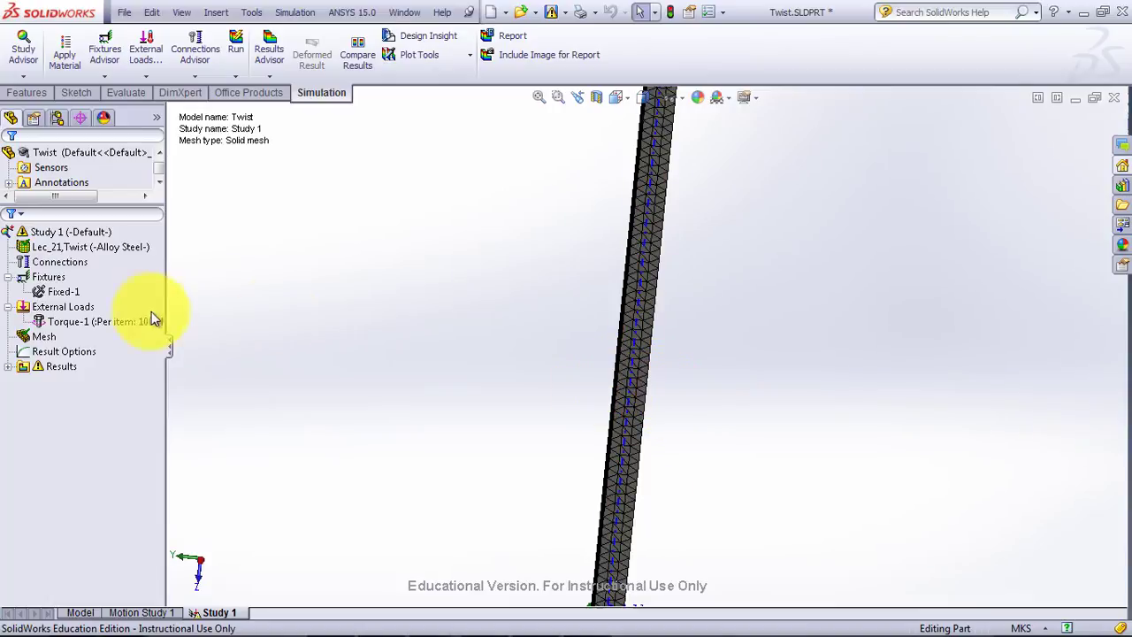
{"action": "scroll", "coordinate": [67, 232], "scroll_direction": "down", "scroll_amount": 5}
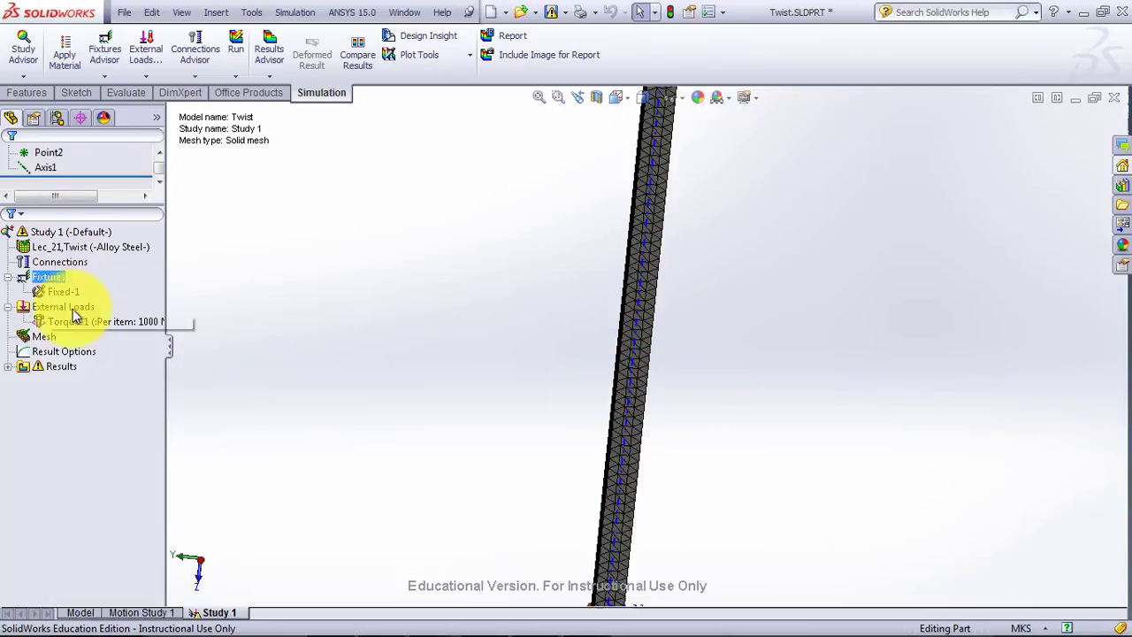
{"action": "left_click", "coordinate": [235, 46]}
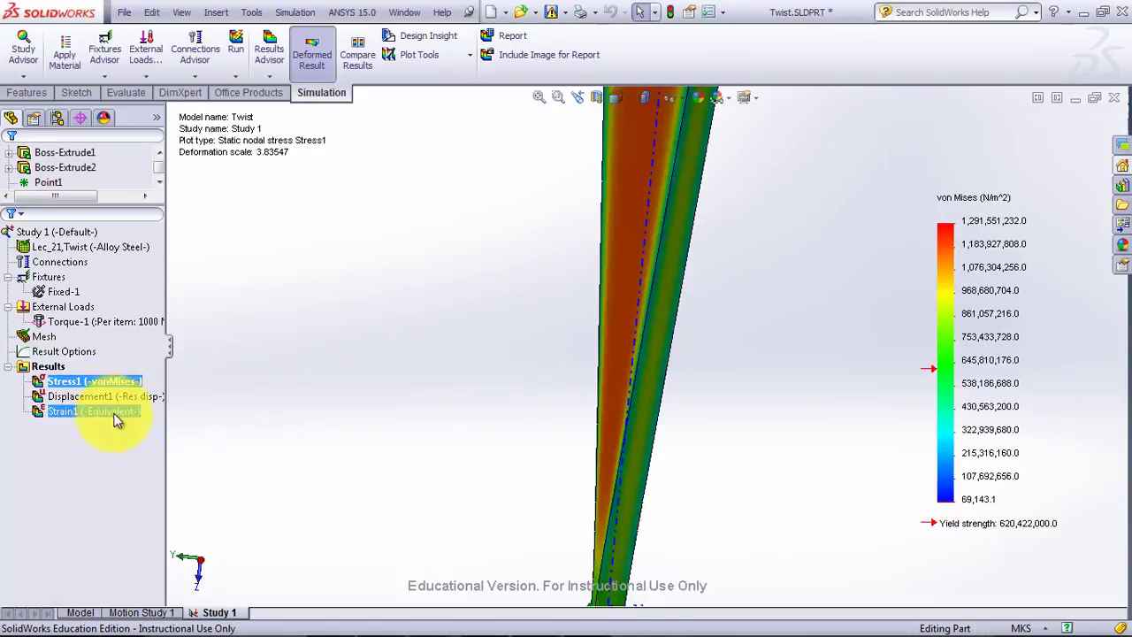
{"action": "double_click", "coordinate": [93, 396]}
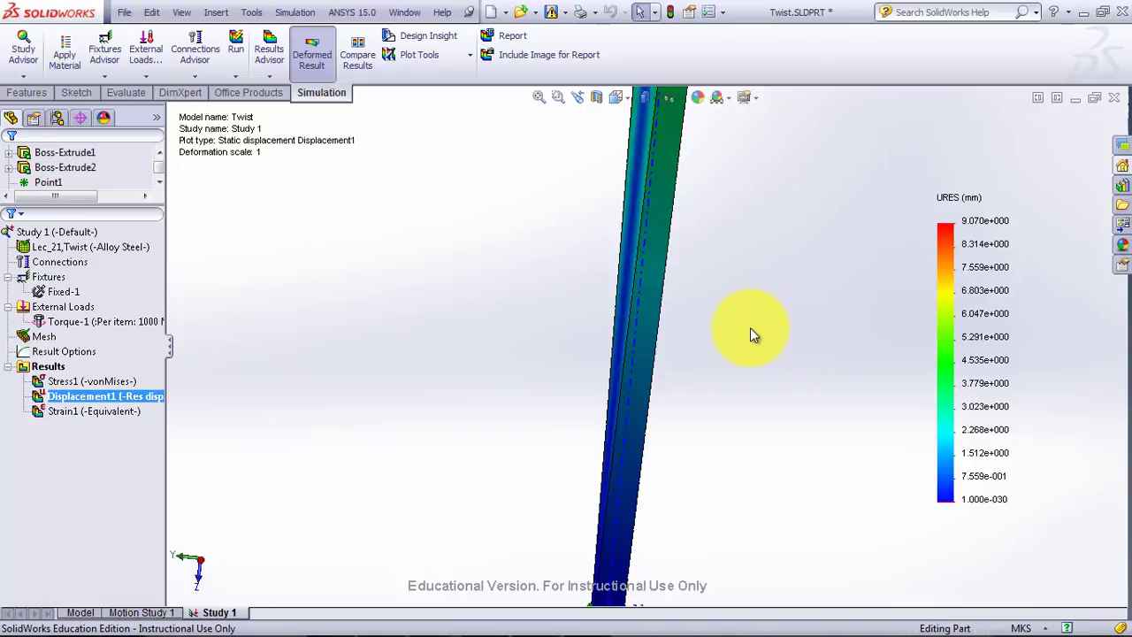
Remesh the part again, accepting deletion of the results and setting the standard mesh's global element size to 0.0025 m.
{"action": "right_click", "coordinate": [44, 336]}
{"action": "left_click", "coordinate": [103, 387]}
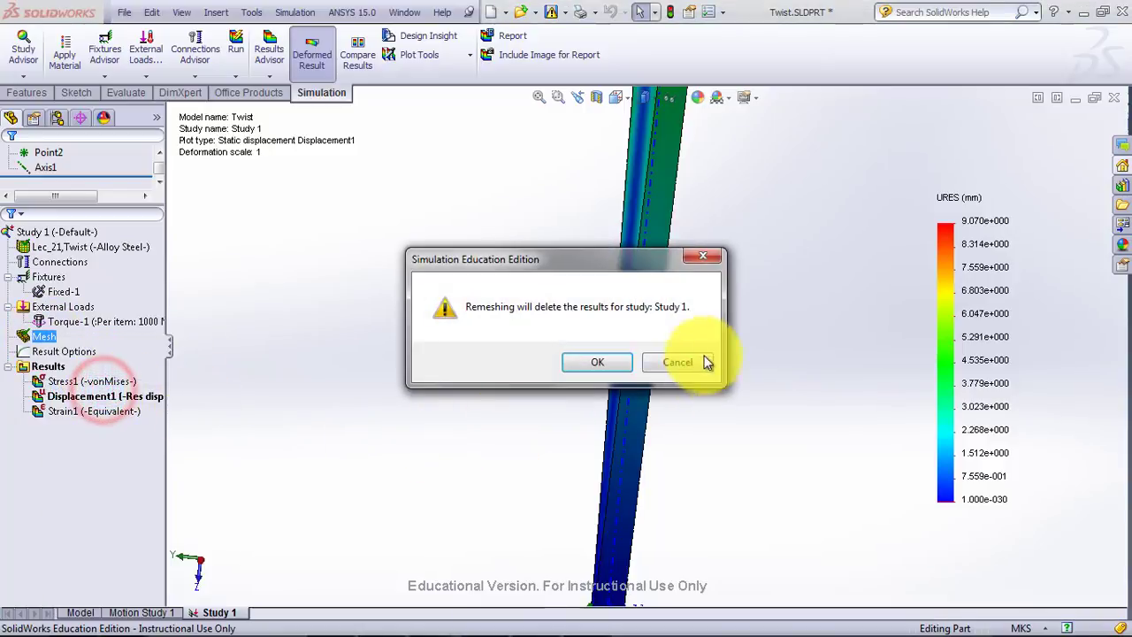
{"action": "left_click", "coordinate": [598, 362]}
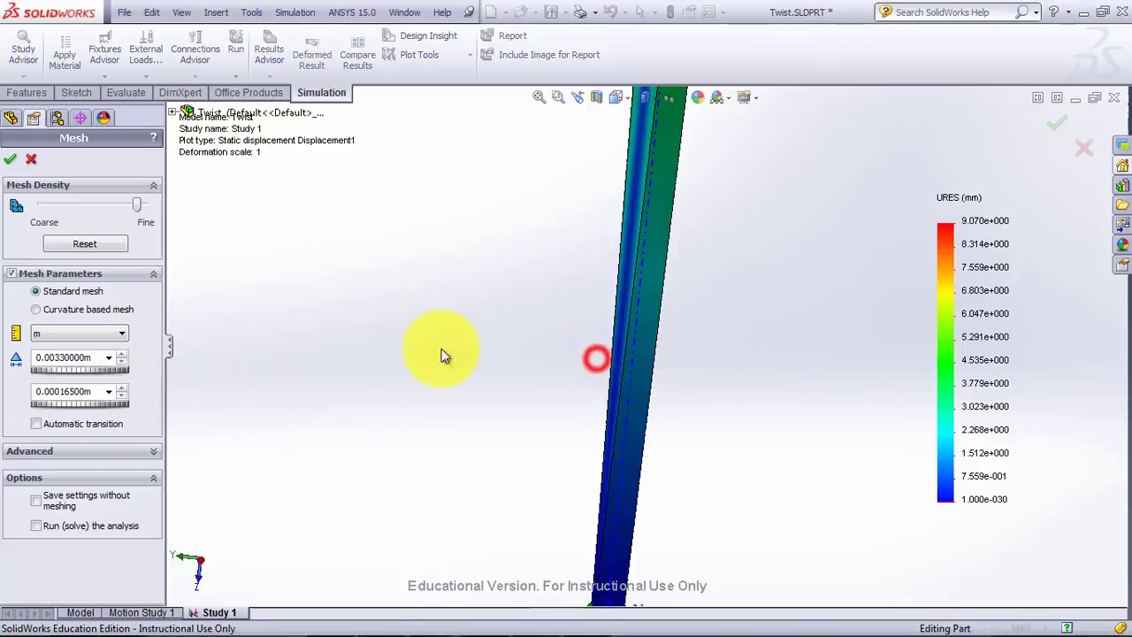
{"action": "left_click", "coordinate": [56, 362]}
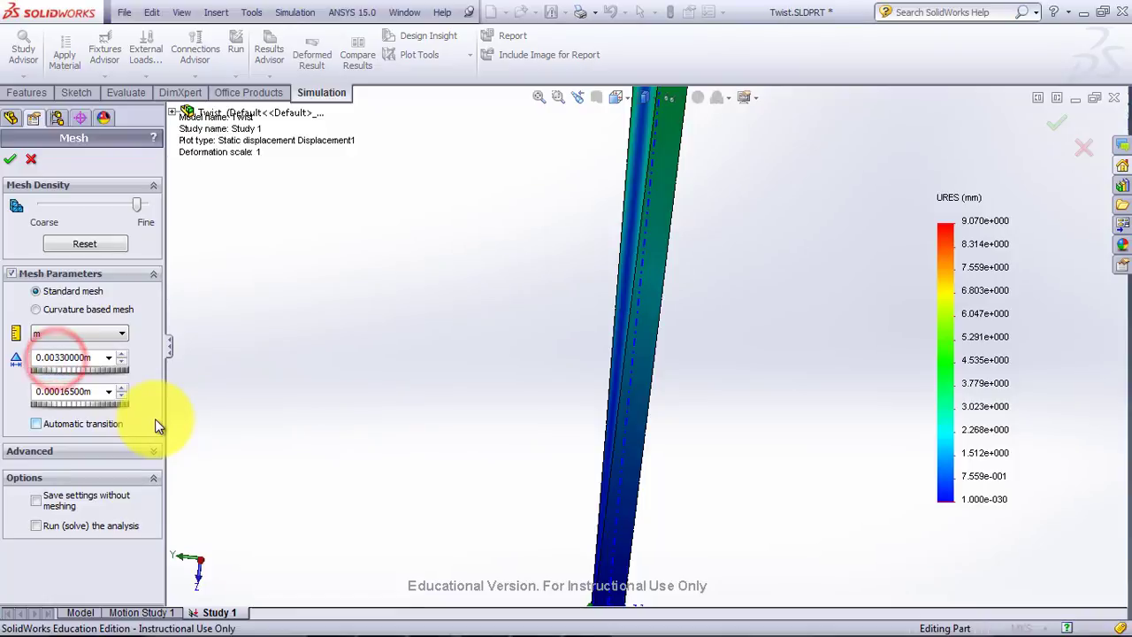
{"action": "key", "text": "Delete"}
{"action": "key", "text": "Delete"}
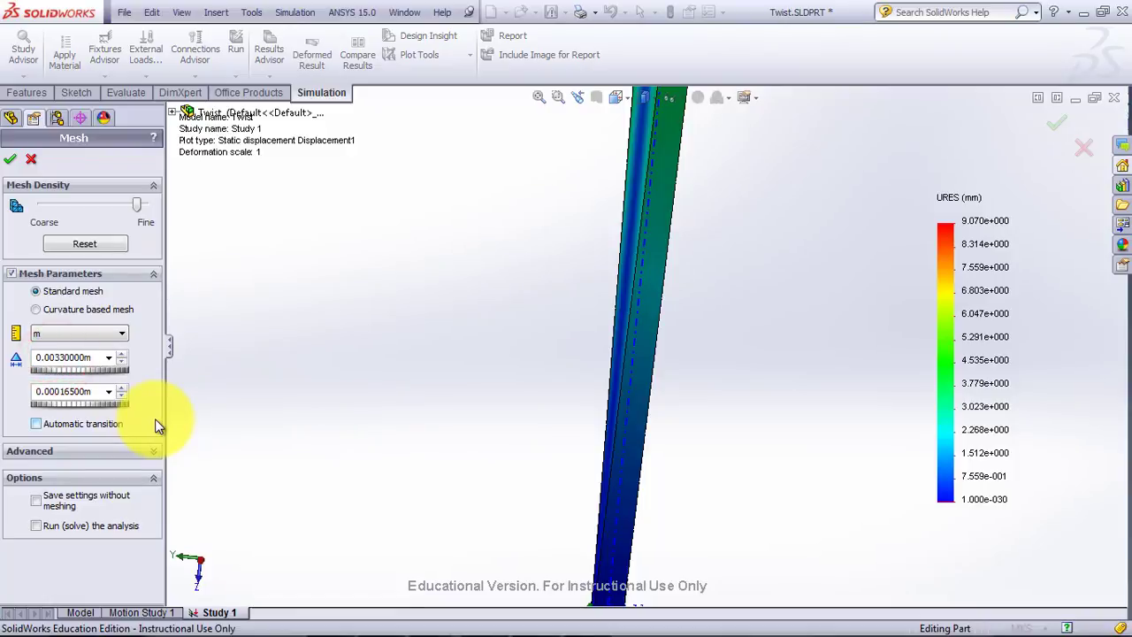
{"action": "type", "text": "25"}
{"action": "key", "text": "Delete"}
{"action": "key", "text": "Delete"}
{"action": "key", "text": "Delete"}
{"action": "key", "text": "Delete"}
{"action": "left_click", "coordinate": [10, 158]}
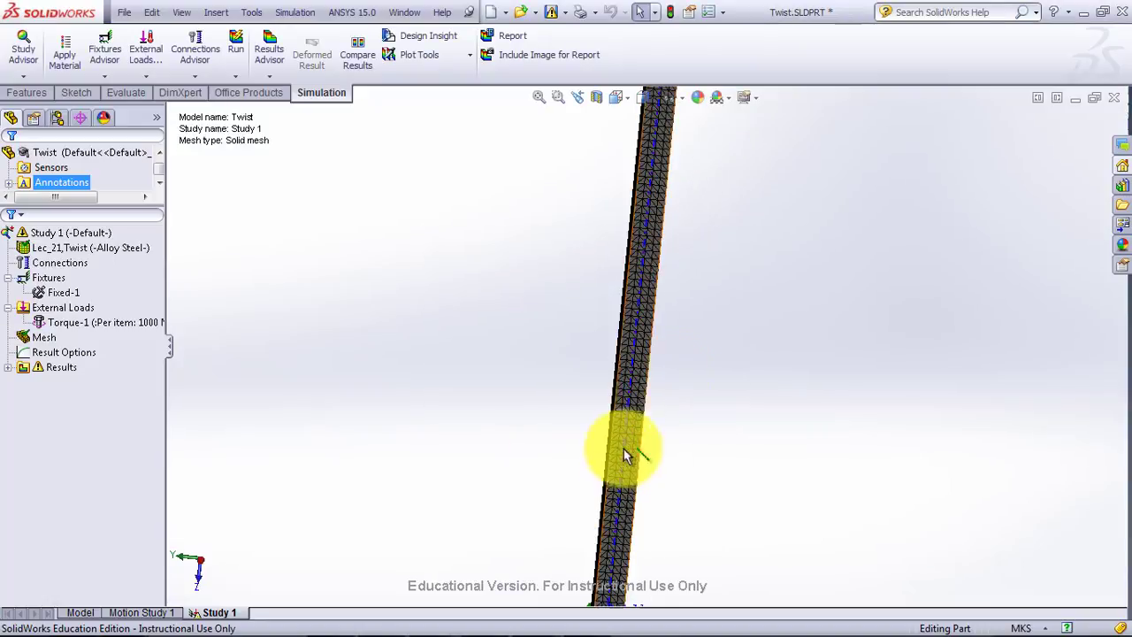
Rerun Study 1 with the 0.0025 m mesh and display the displacement plot over the whole twisted bar.
{"action": "scroll", "coordinate": [663, 329], "scroll_direction": "down", "scroll_amount": 5}
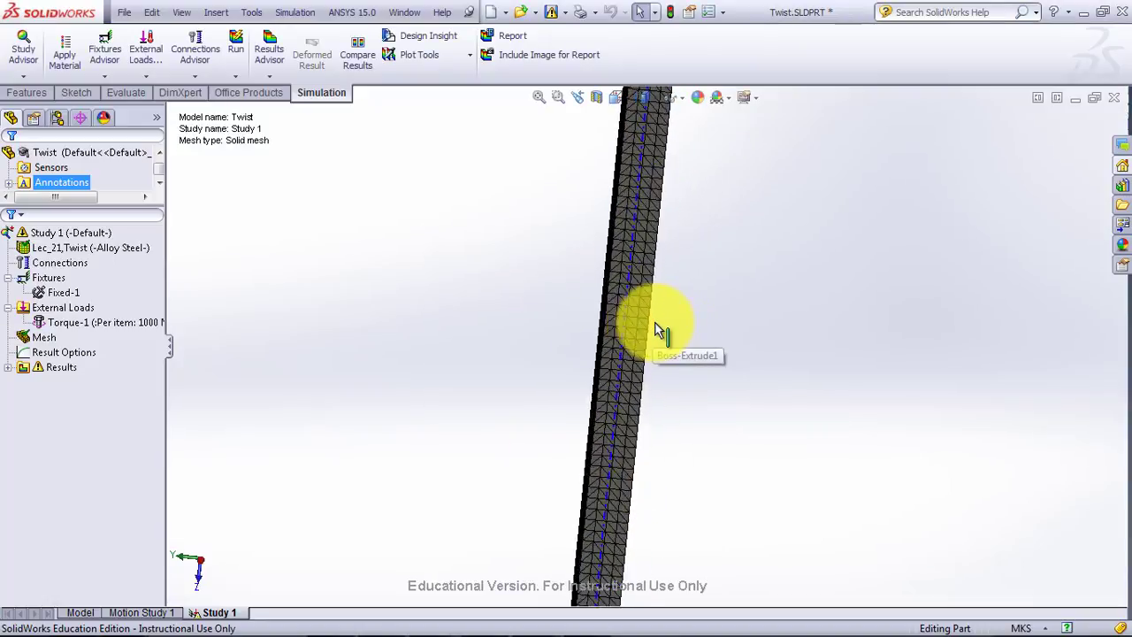
{"action": "scroll", "coordinate": [656, 329], "scroll_direction": "down", "scroll_amount": 1}
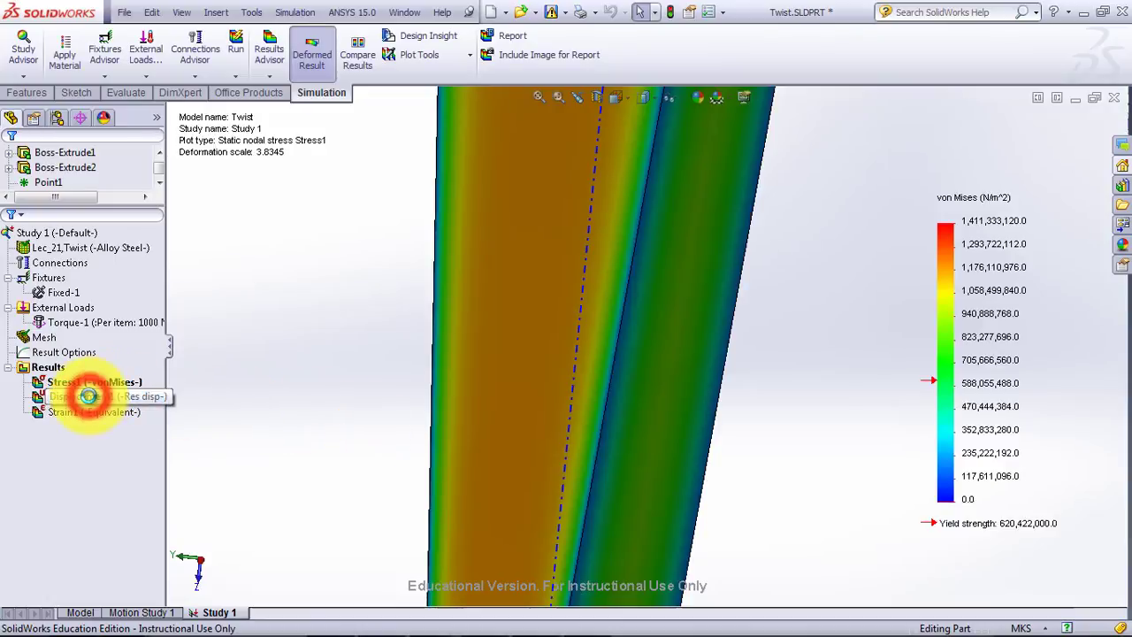
{"action": "double_click", "coordinate": [88, 397]}
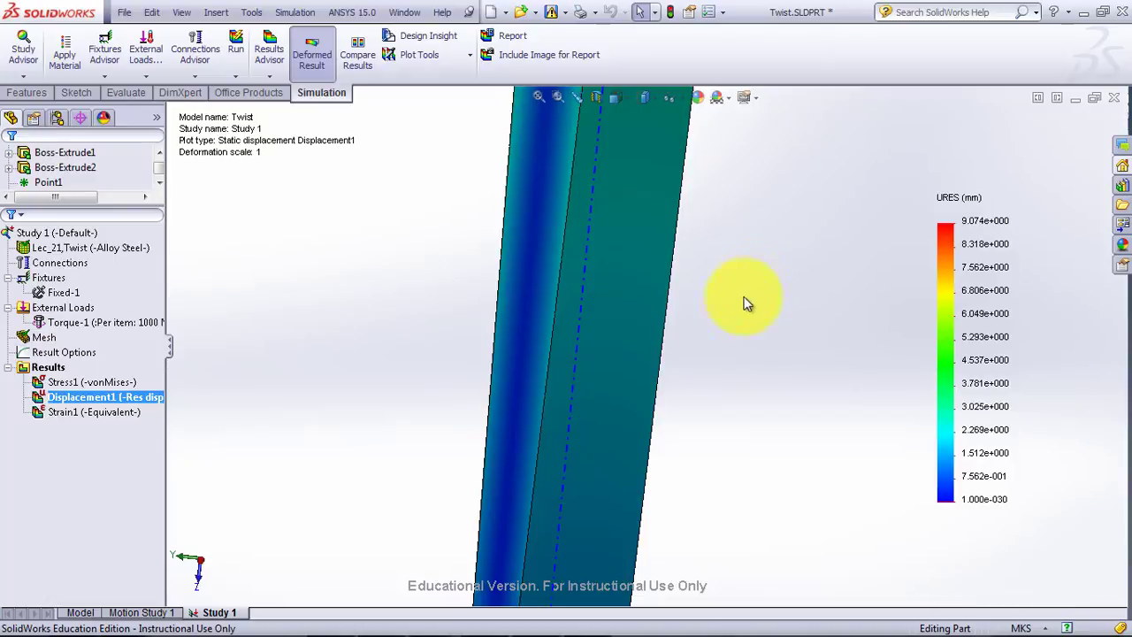
{"action": "scroll", "coordinate": [756, 350], "scroll_direction": "up", "scroll_amount": 5}
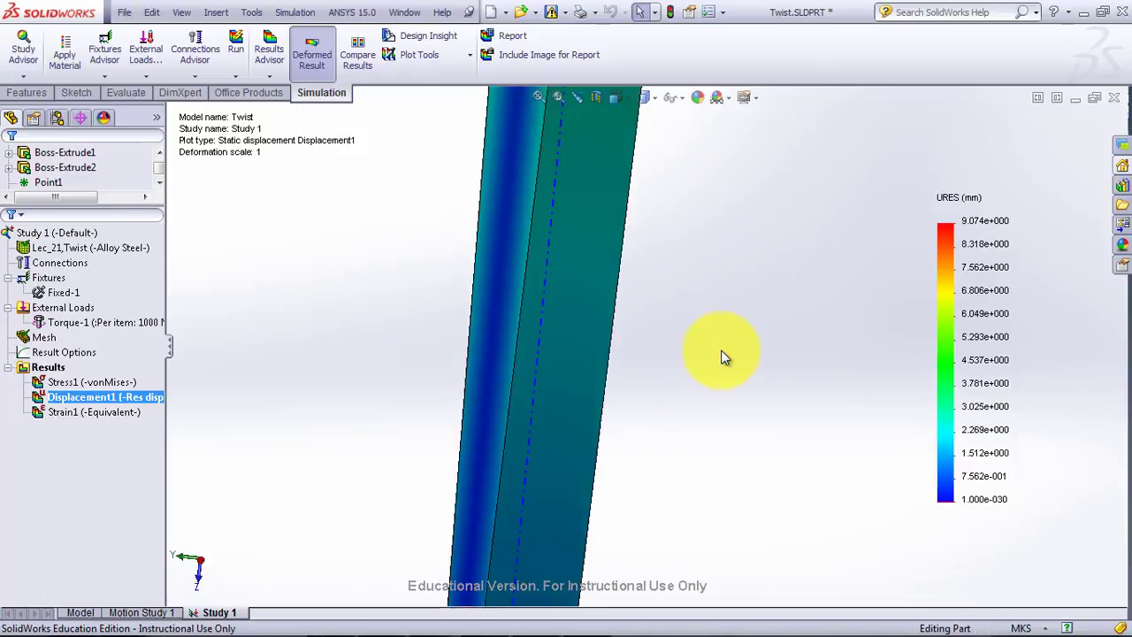
{"action": "scroll", "coordinate": [690, 344], "scroll_direction": "up", "scroll_amount": 4}
{"action": "scroll", "coordinate": [735, 257], "scroll_direction": "down", "scroll_amount": 2}
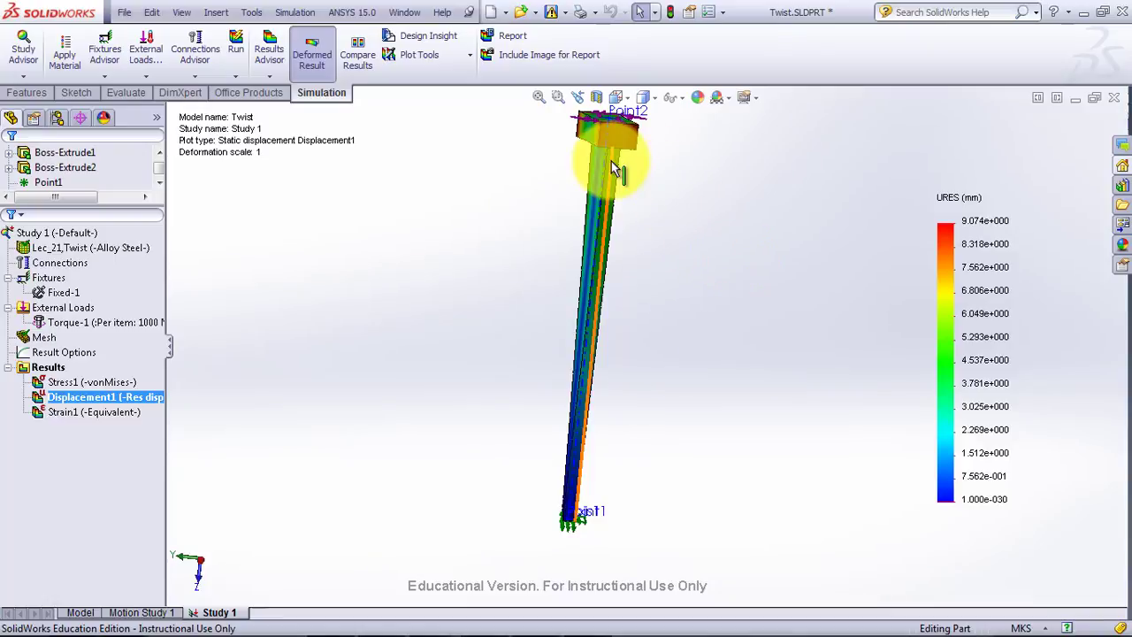
{"action": "middle_click_drag", "start_coordinate": [644, 240], "coordinate": [698, 290], "text": "ctrl"}
{"action": "scroll", "coordinate": [698, 292], "scroll_direction": "down", "scroll_amount": 2}
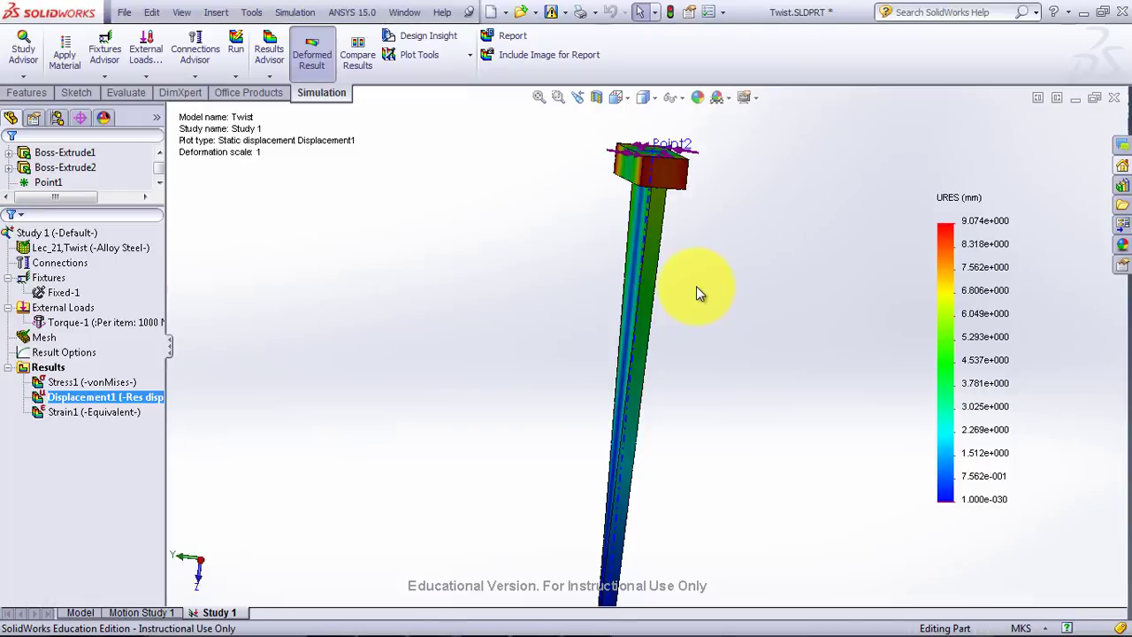
Switch to the ANSYS Workbench project containing the imported Twist geometry.
{"action": "key", "text": "alt+Tab"}
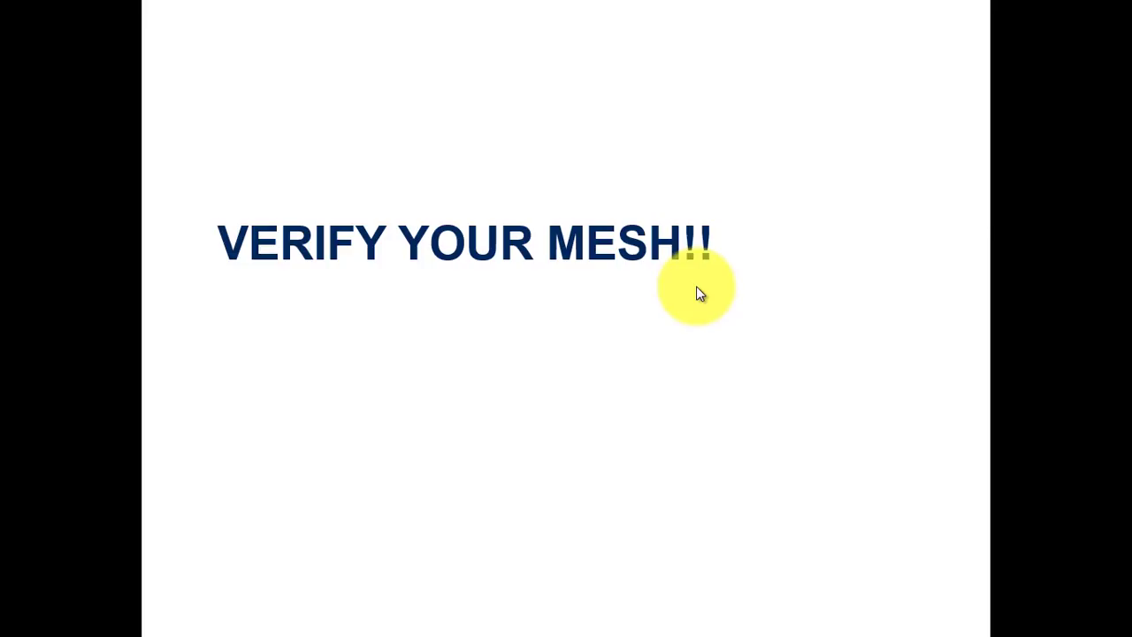
{"action": "key", "text": "alt+Tab"}
{"action": "key", "text": "alt+Tab"}
{"action": "key", "text": "alt+Tab"}
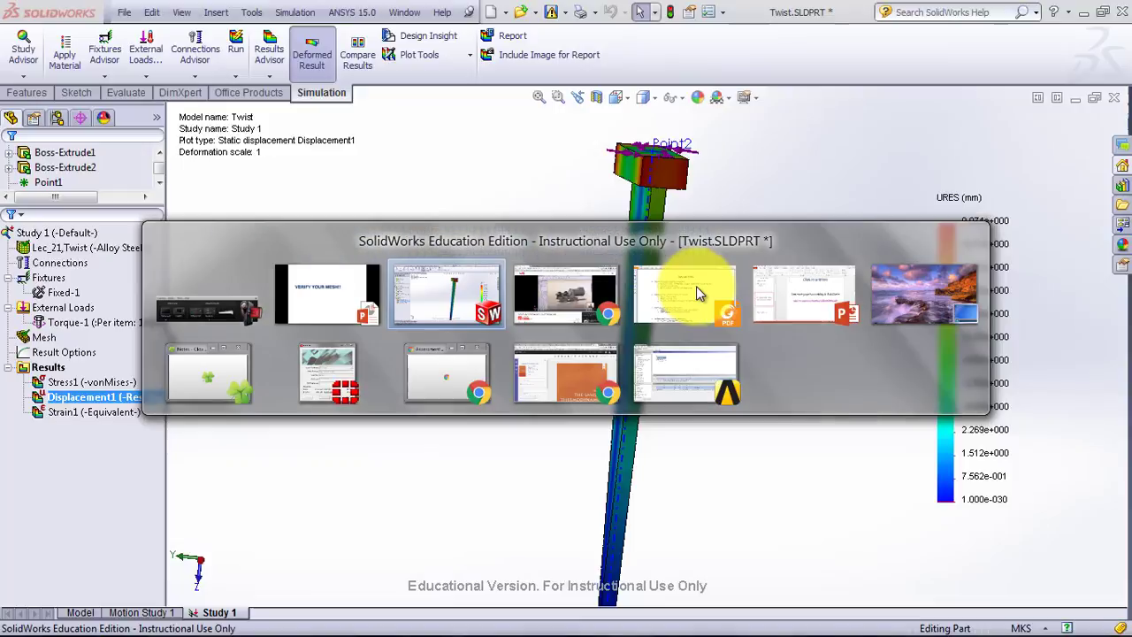
{"action": "key", "text": "alt+Tab"}
{"action": "key", "text": "alt+Tab"}
{"action": "key", "text": "alt+Tab"}
{"action": "key", "text": "alt+Tab"}
{"action": "key", "text": "alt+Tab"}
{"action": "key", "text": "alt+Tab"}
{"action": "key", "text": "alt+Tab"}
{"action": "key", "text": "alt+Tab"}
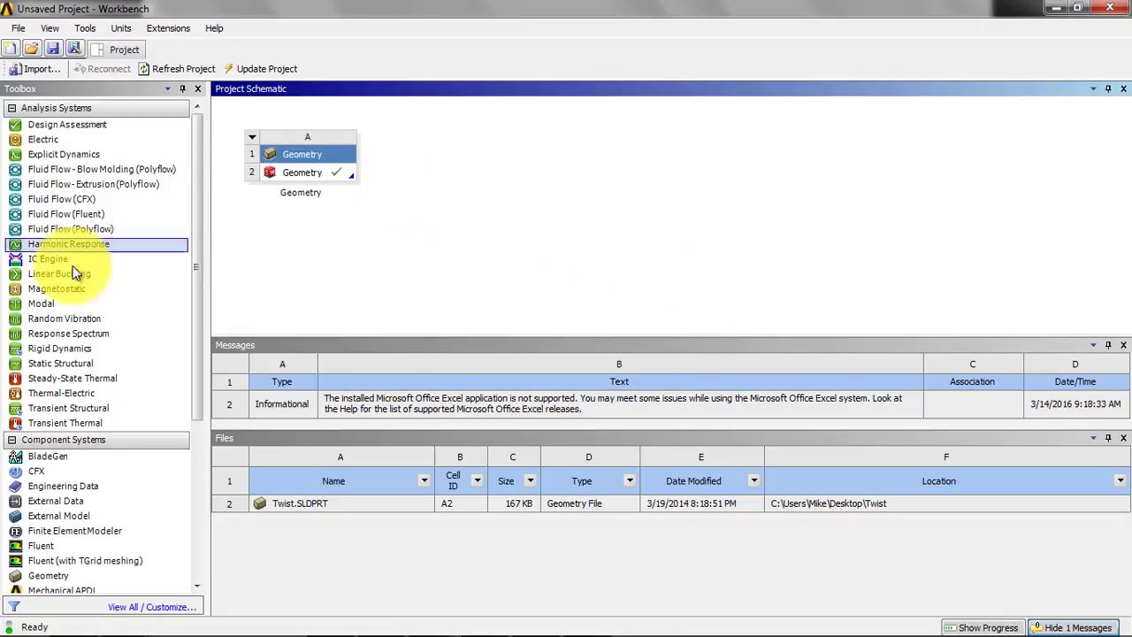
Add a Static Structural system based on the Twist geometry, and open its model in Mechanical with the Twist body selected.
{"action": "left_click_drag", "start_coordinate": [49, 365], "coordinate": [442, 195]}
{"action": "double_click", "coordinate": [466, 211]}
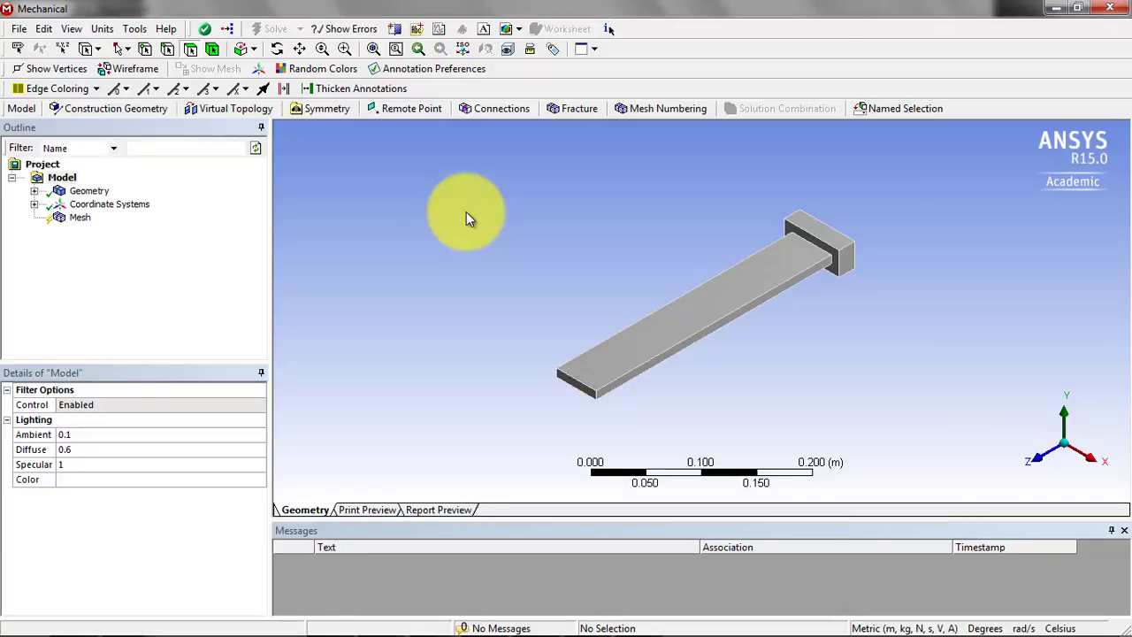
{"action": "left_click", "coordinate": [34, 190]}
{"action": "left_click", "coordinate": [102, 203]}
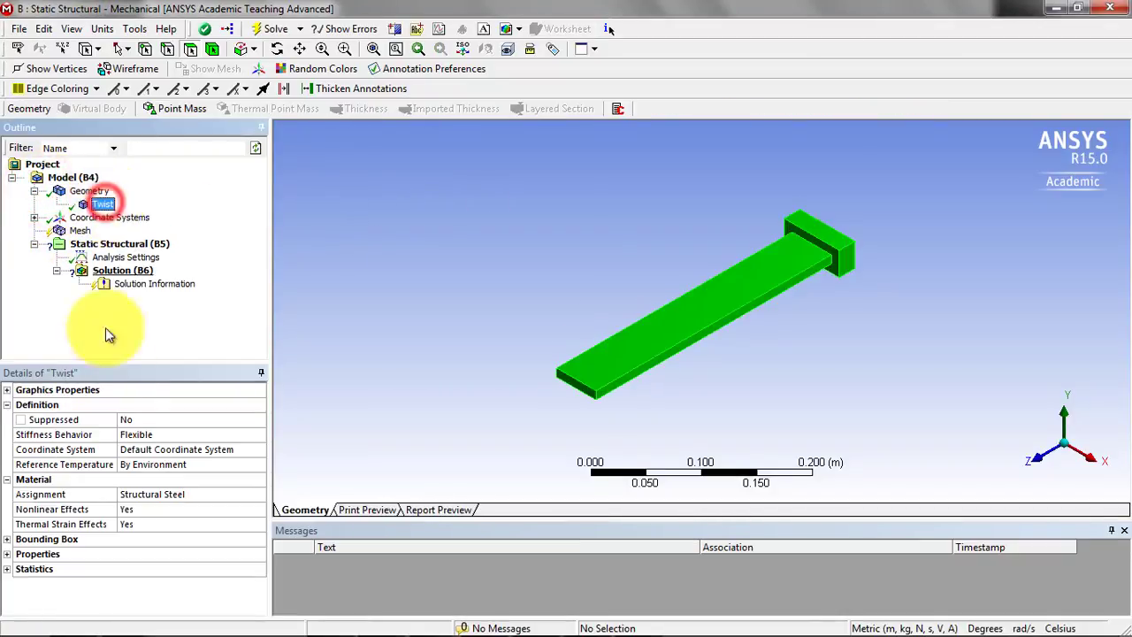
Generate the mesh with the default coarse sizing settings and examine its elements along the bar.
{"action": "left_click", "coordinate": [79, 230]}
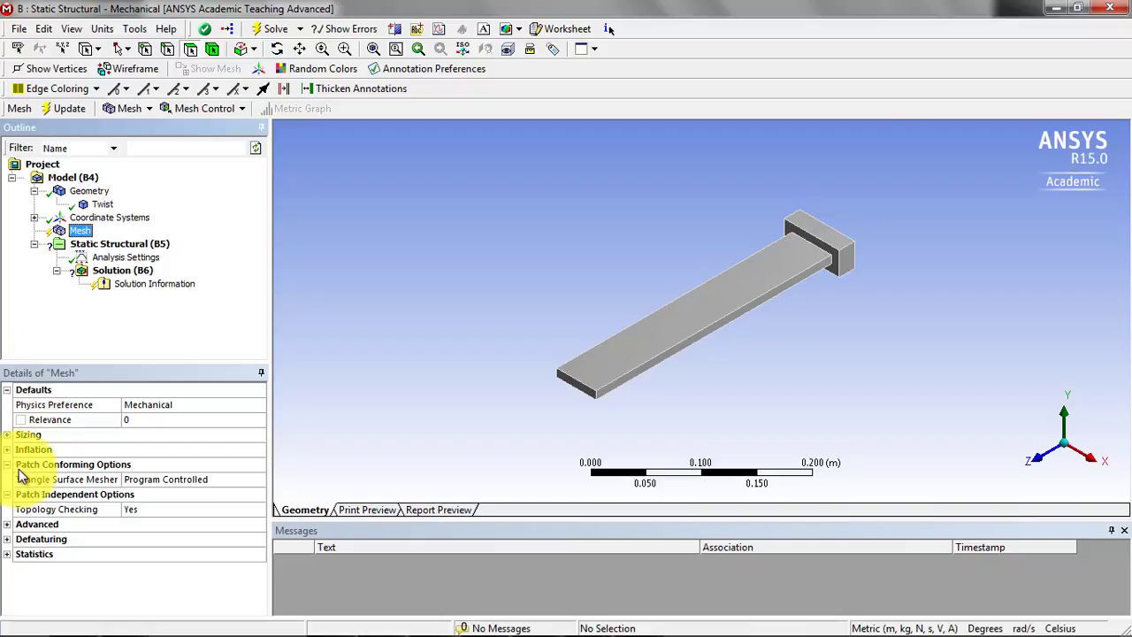
{"action": "left_click", "coordinate": [6, 435]}
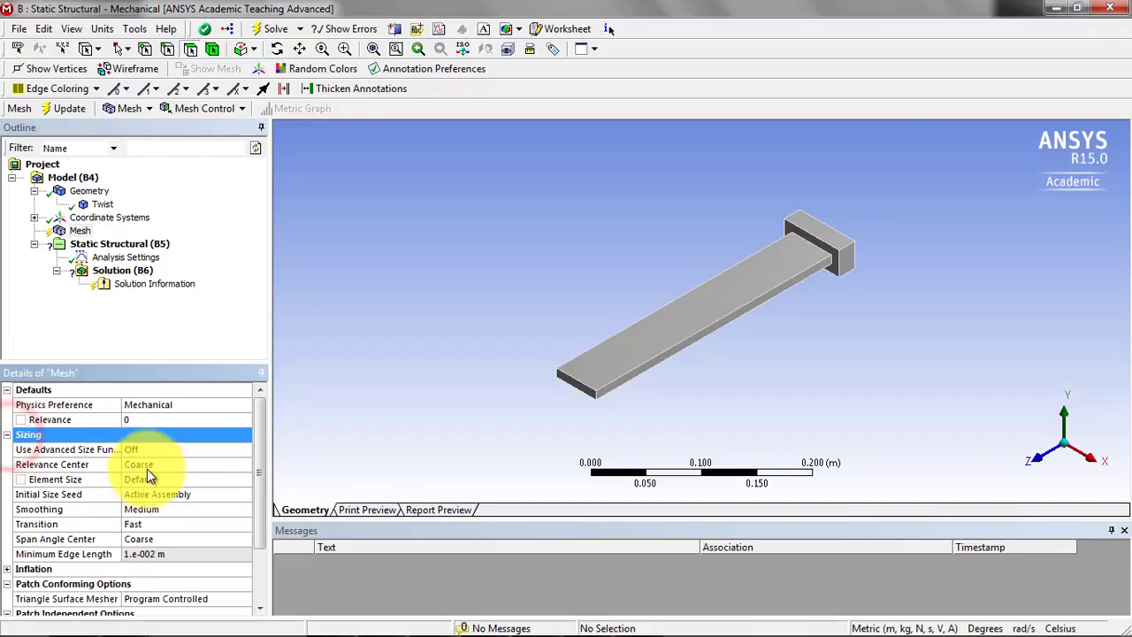
{"action": "left_click", "coordinate": [70, 105]}
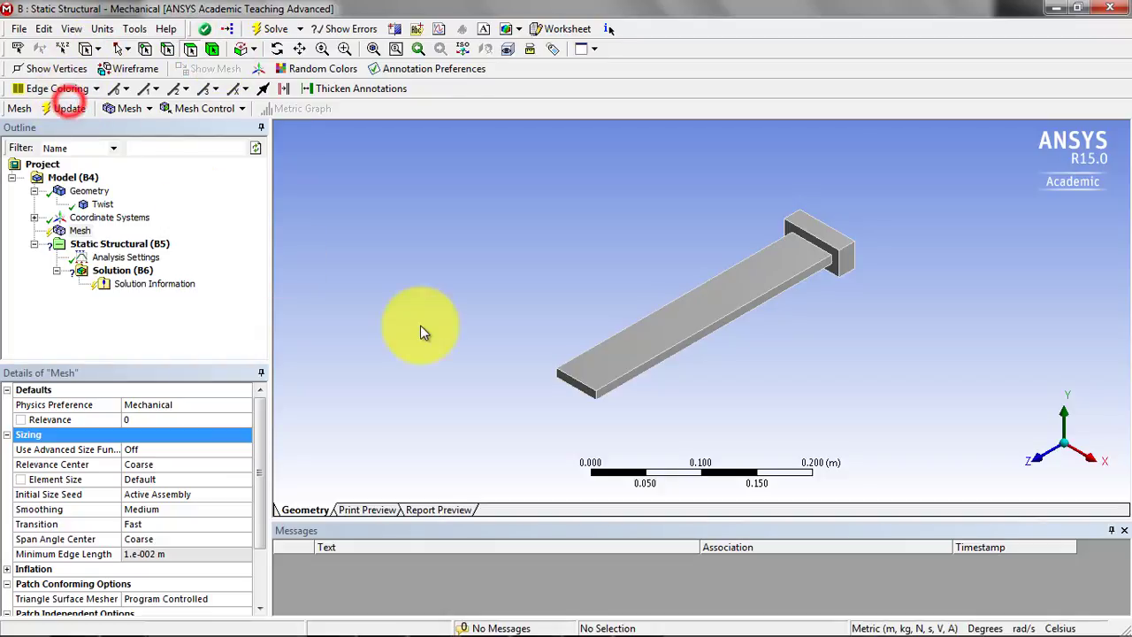
{"action": "left_click", "coordinate": [752, 323]}
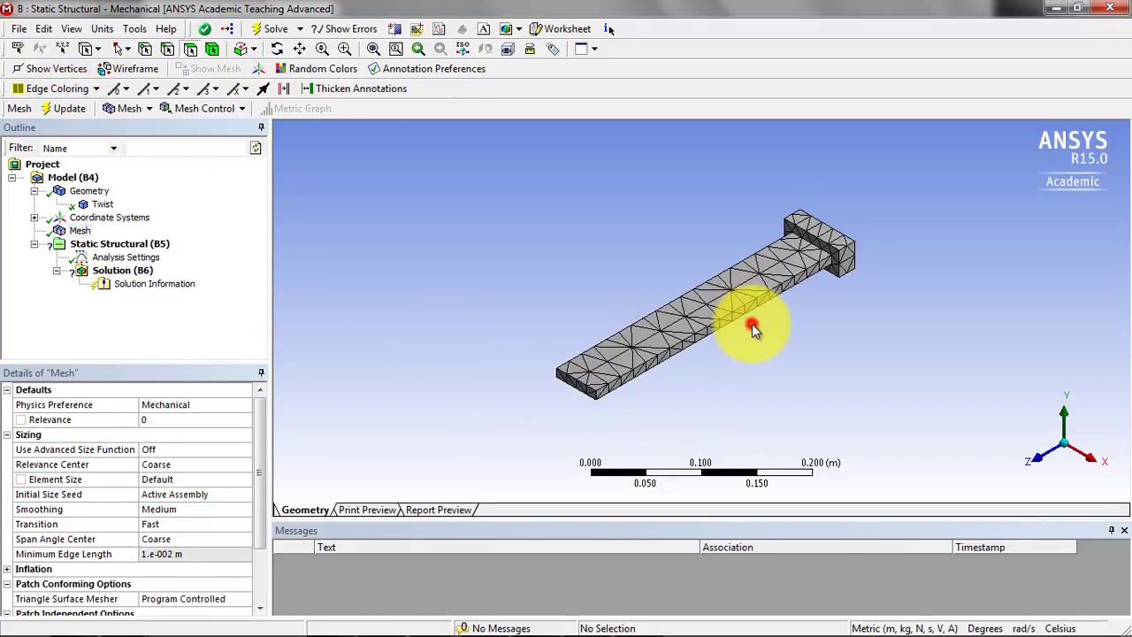
{"action": "scroll", "coordinate": [752, 324], "scroll_direction": "down", "scroll_amount": 3}
{"action": "scroll", "coordinate": [752, 324], "scroll_direction": "up", "scroll_amount": 7}
{"action": "scroll", "coordinate": [752, 324], "scroll_direction": "up", "scroll_amount": 2}
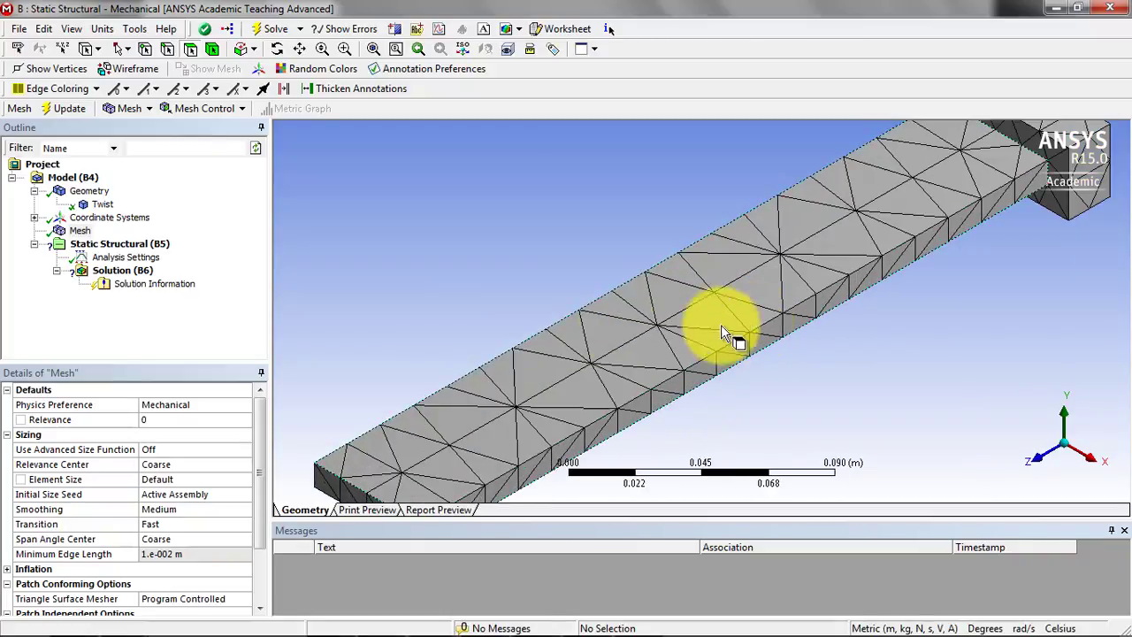
{"action": "left_click", "coordinate": [81, 230]}
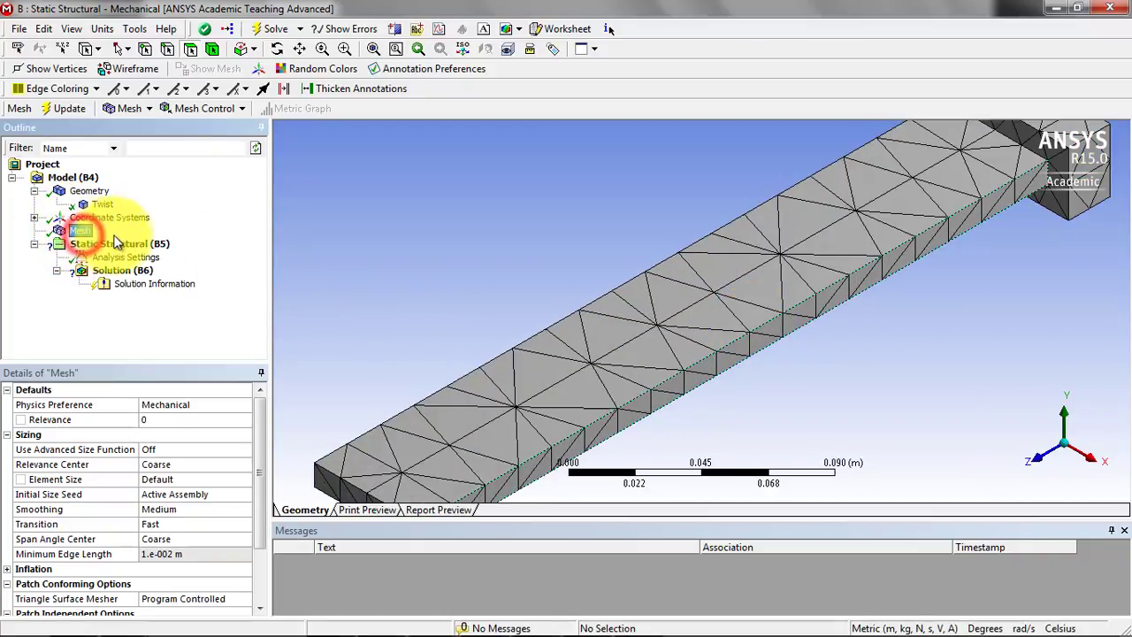
Insert a mesh sizing control scoped to the whole Twist body.
{"action": "left_click", "coordinate": [213, 105]}
{"action": "left_click", "coordinate": [215, 163]}
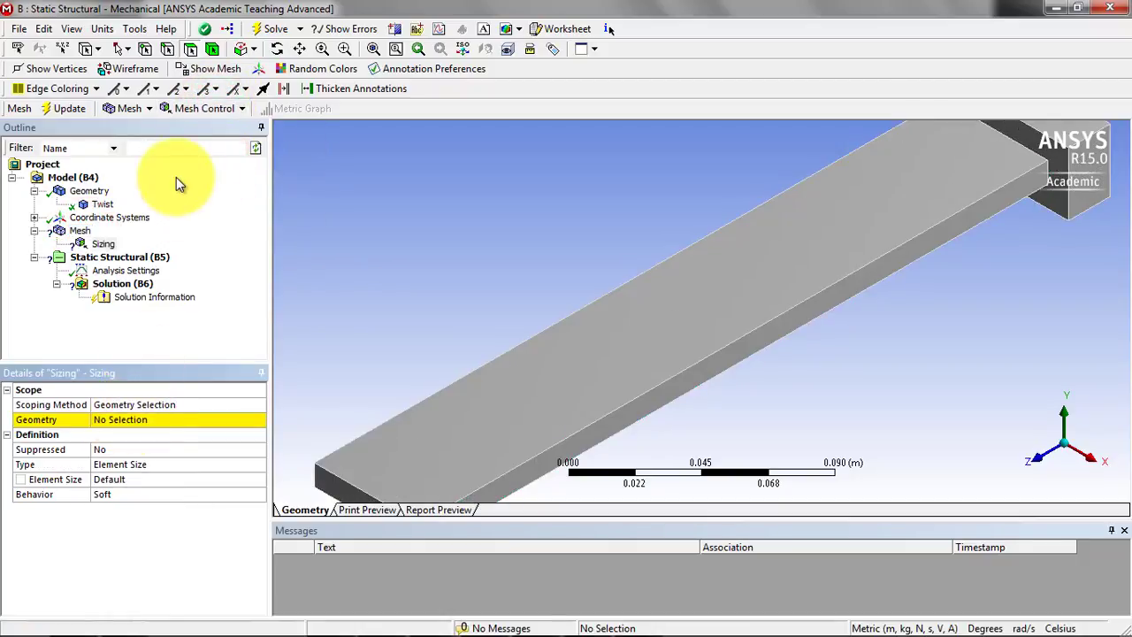
{"action": "left_click", "coordinate": [212, 50]}
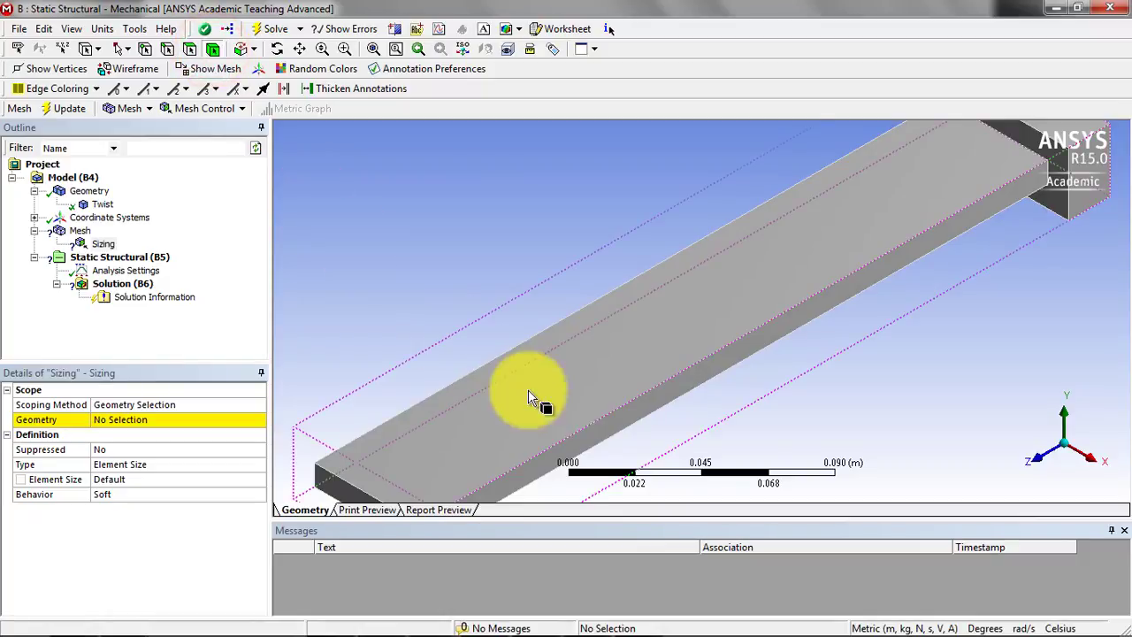
{"action": "left_click", "coordinate": [570, 403]}
{"action": "left_click", "coordinate": [115, 419]}
{"action": "left_click", "coordinate": [109, 419]}
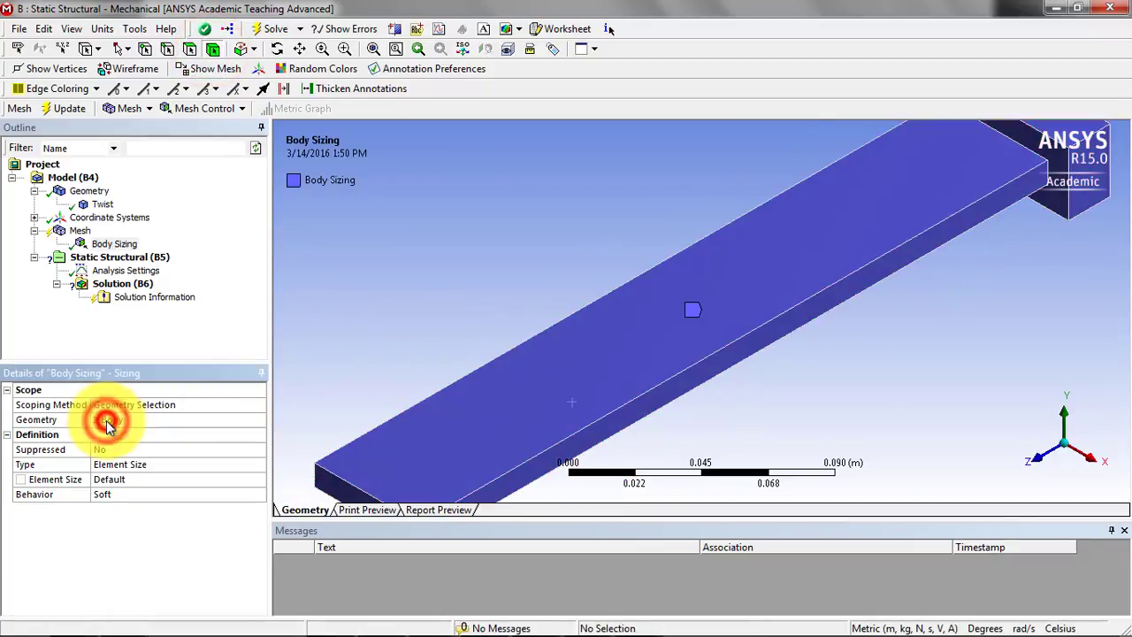
Set the body sizing's element size to 0.005 m, update the mesh and display it on the bar.
{"action": "left_click", "coordinate": [108, 478]}
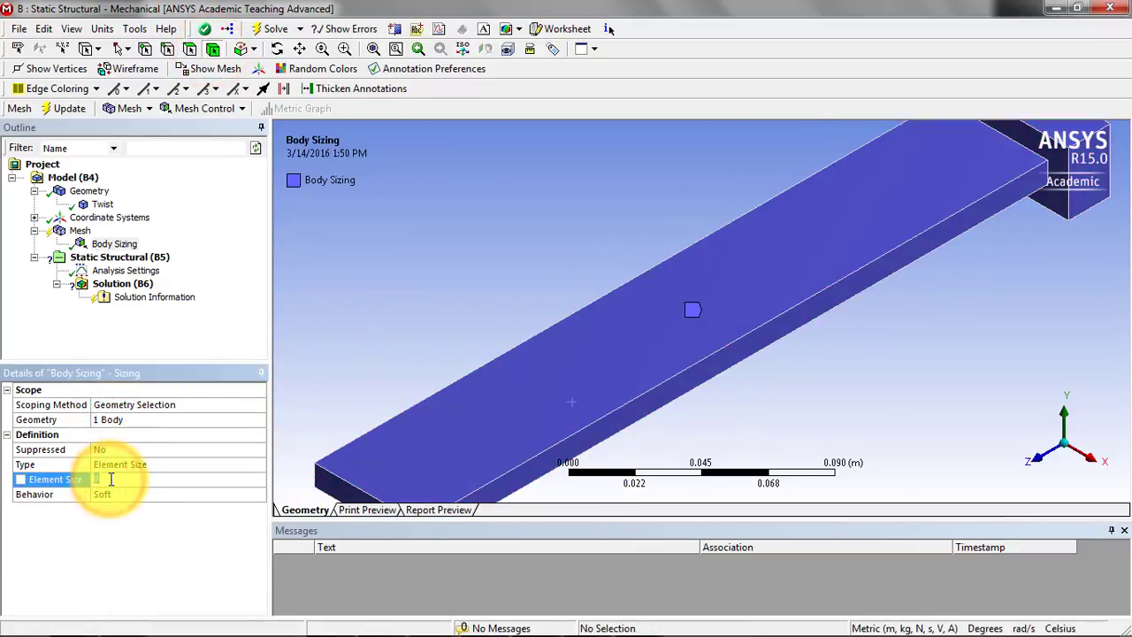
{"action": "type", "text": "0.005"}
{"action": "key", "text": "Return"}
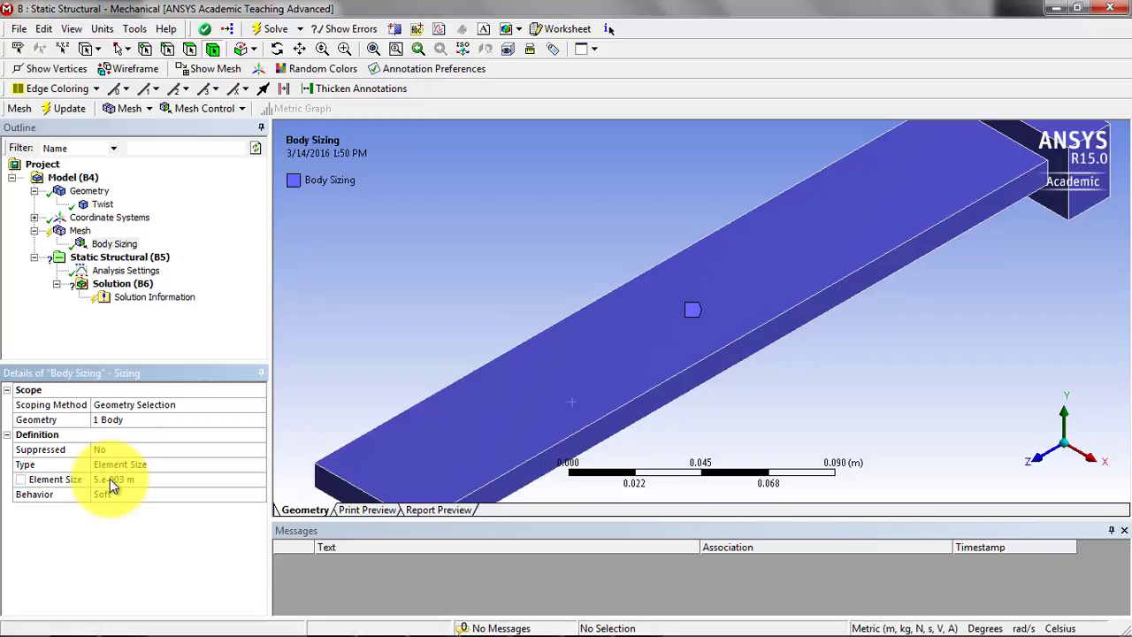
{"action": "left_click", "coordinate": [69, 108]}
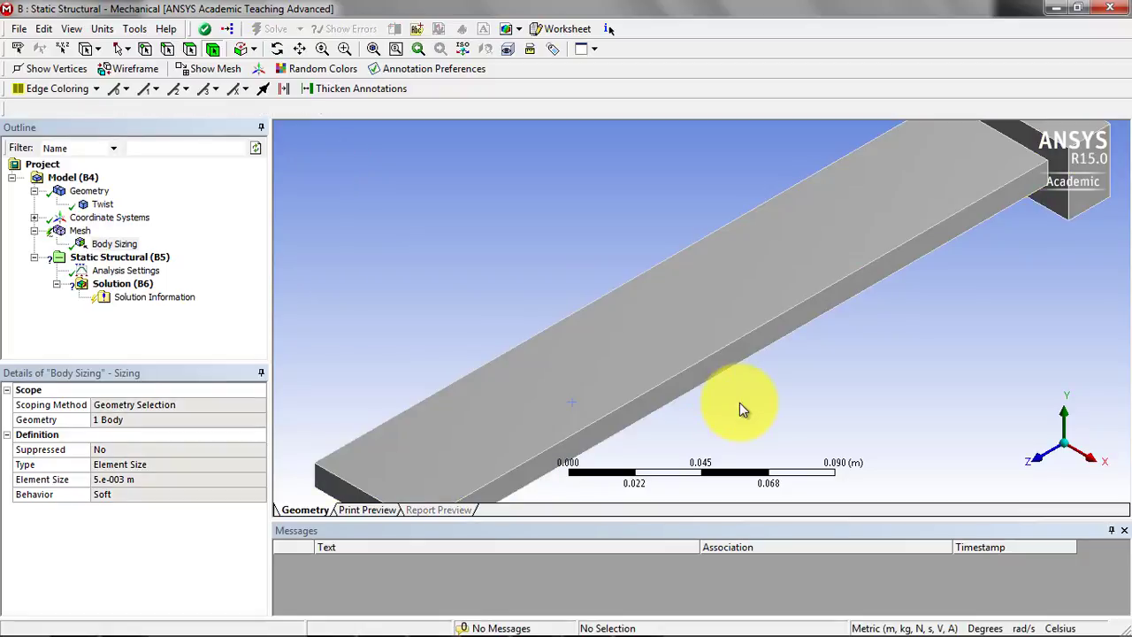
{"action": "left_click", "coordinate": [73, 233]}
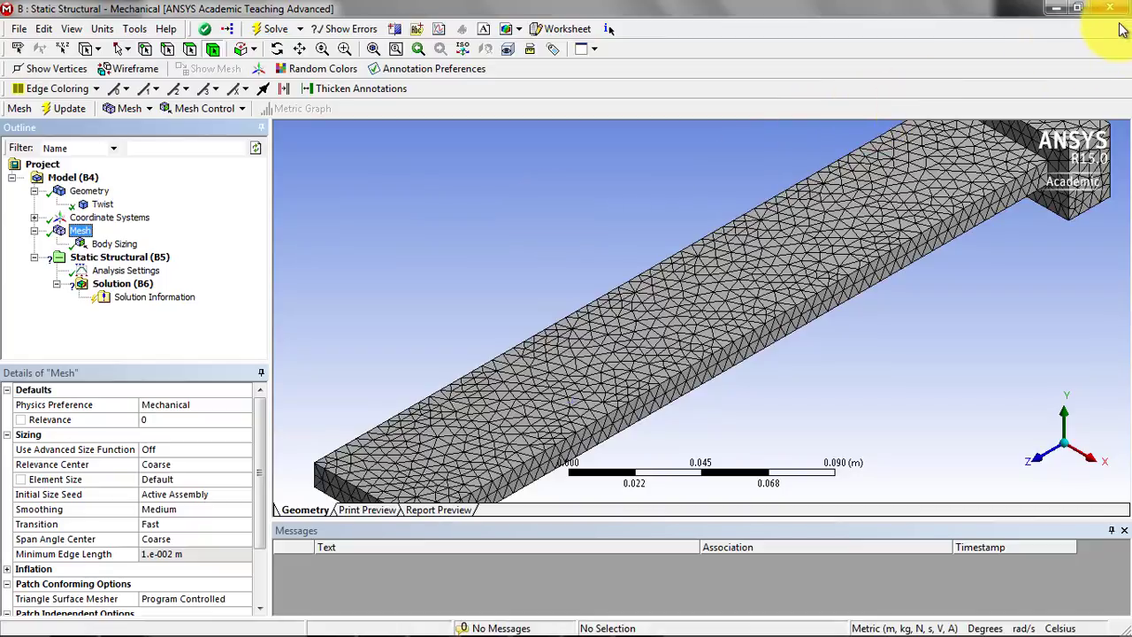
Switch to the slide show, advance to the "Finding Min & Max" slide and return to ANSYS Mechanical.
{"action": "key", "text": "alt+Tab"}
{"action": "key", "text": "alt+Tab"}
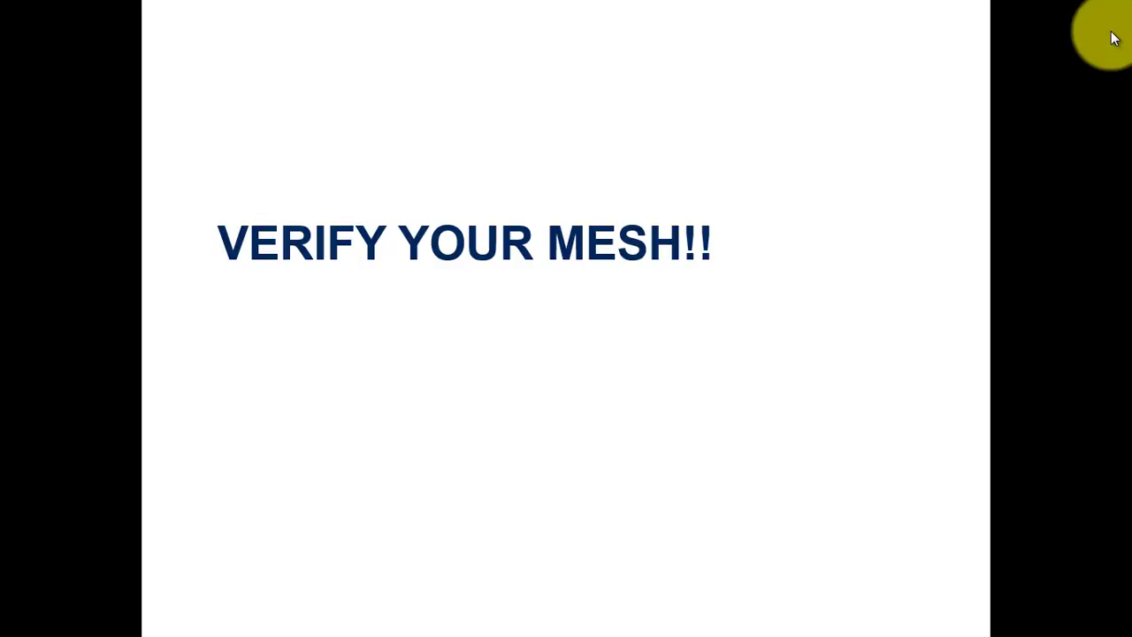
{"action": "key", "text": "Right"}
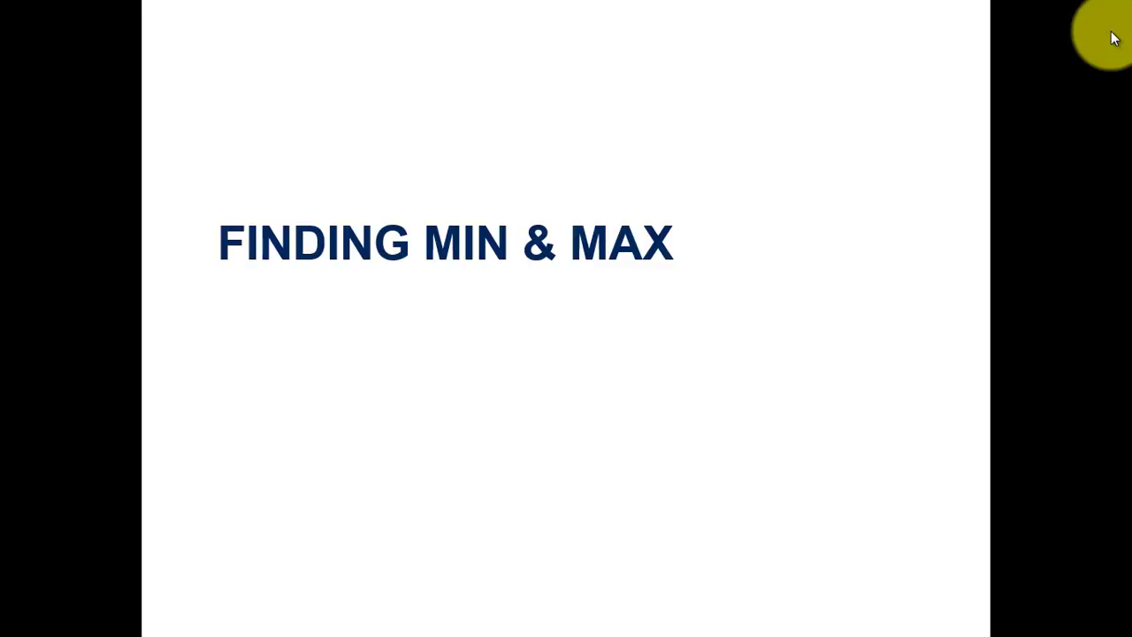
{"action": "key", "text": "alt+Tab"}
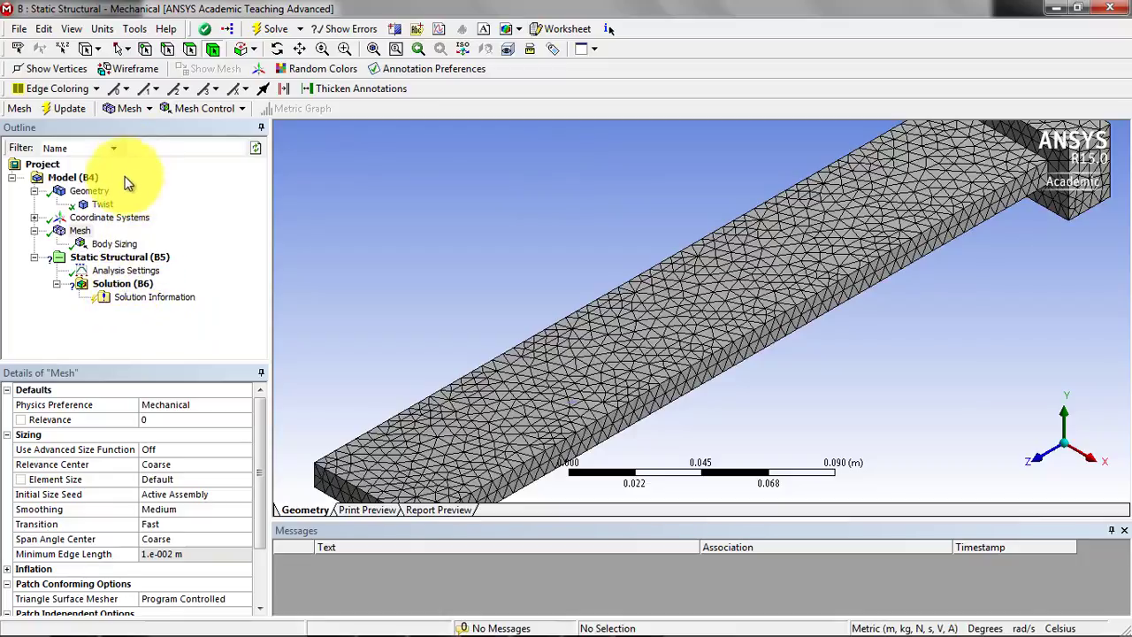
Try to solve the analysis, and add a fixed support on the bar's free end face opposite the block.
{"action": "left_click", "coordinate": [270, 28]}
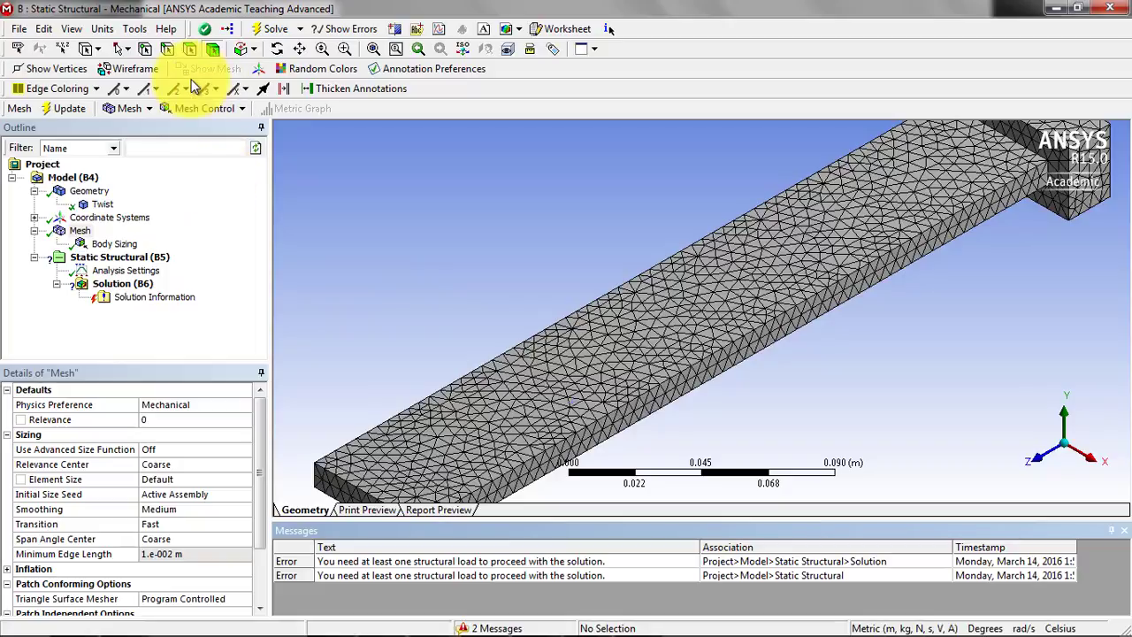
{"action": "left_click", "coordinate": [104, 258]}
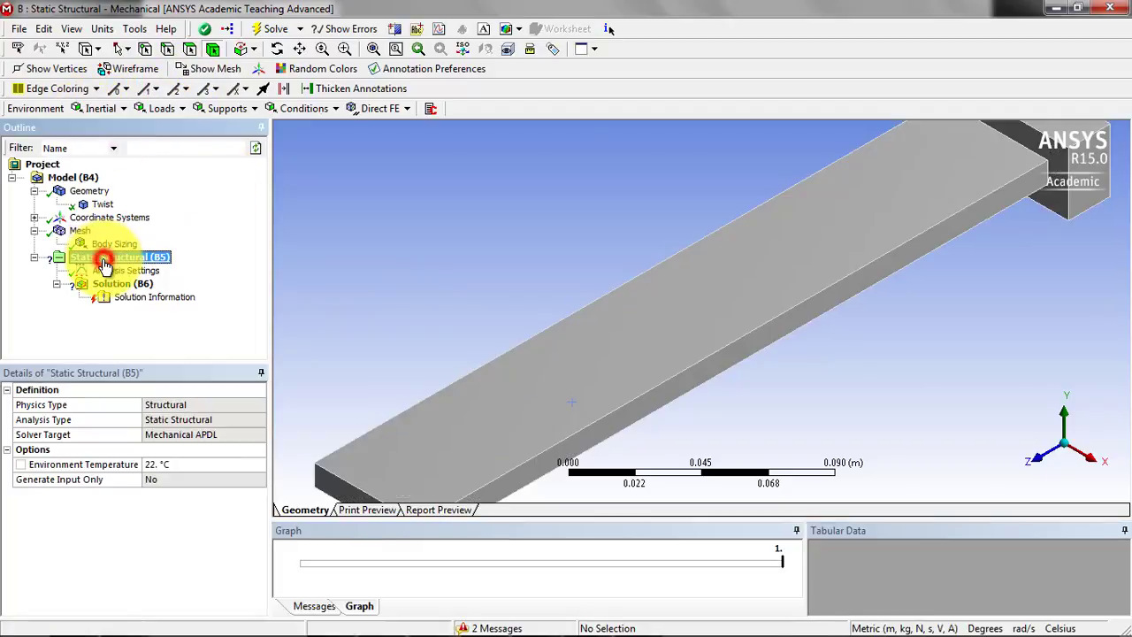
{"action": "right_click", "coordinate": [103, 261]}
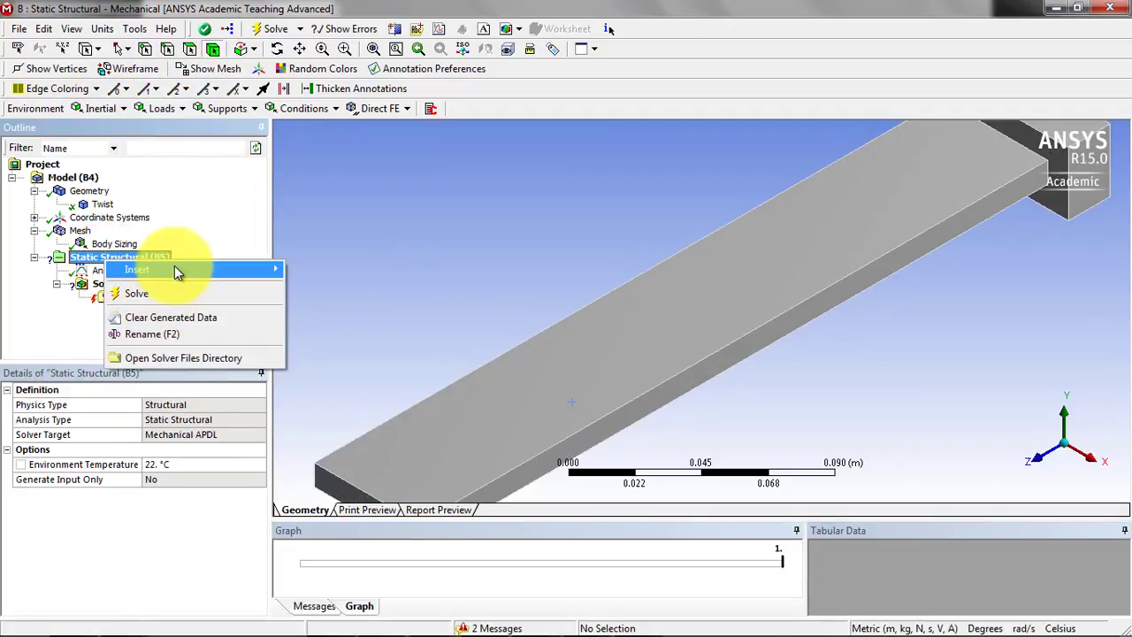
{"action": "mouse_move", "coordinate": [182, 269]}
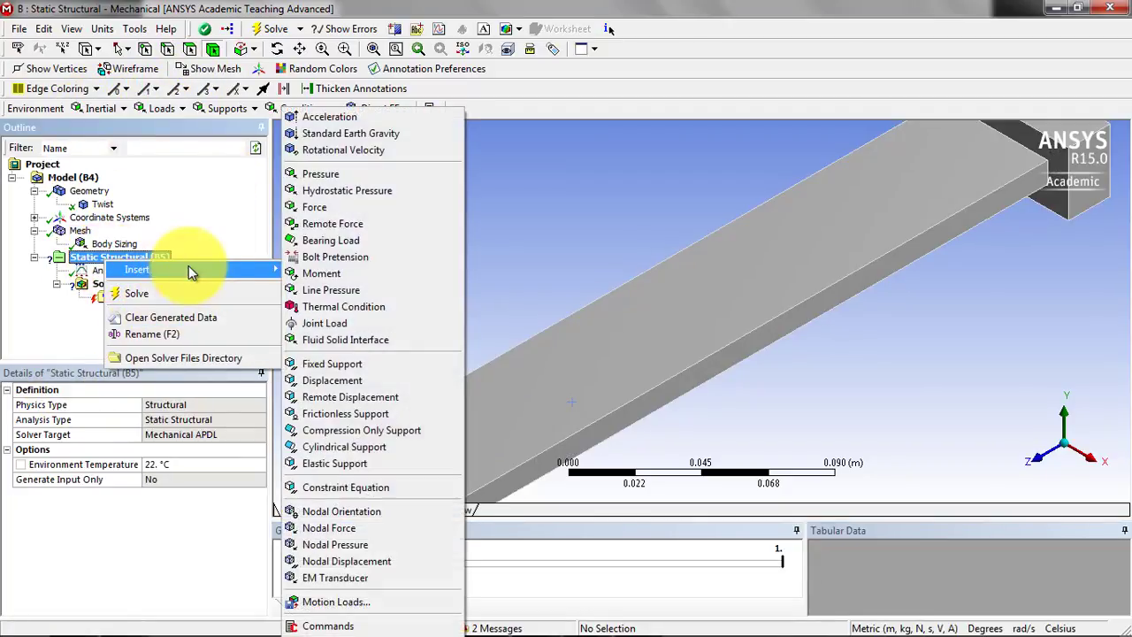
{"action": "left_click", "coordinate": [344, 364]}
{"action": "left_click", "coordinate": [337, 498]}
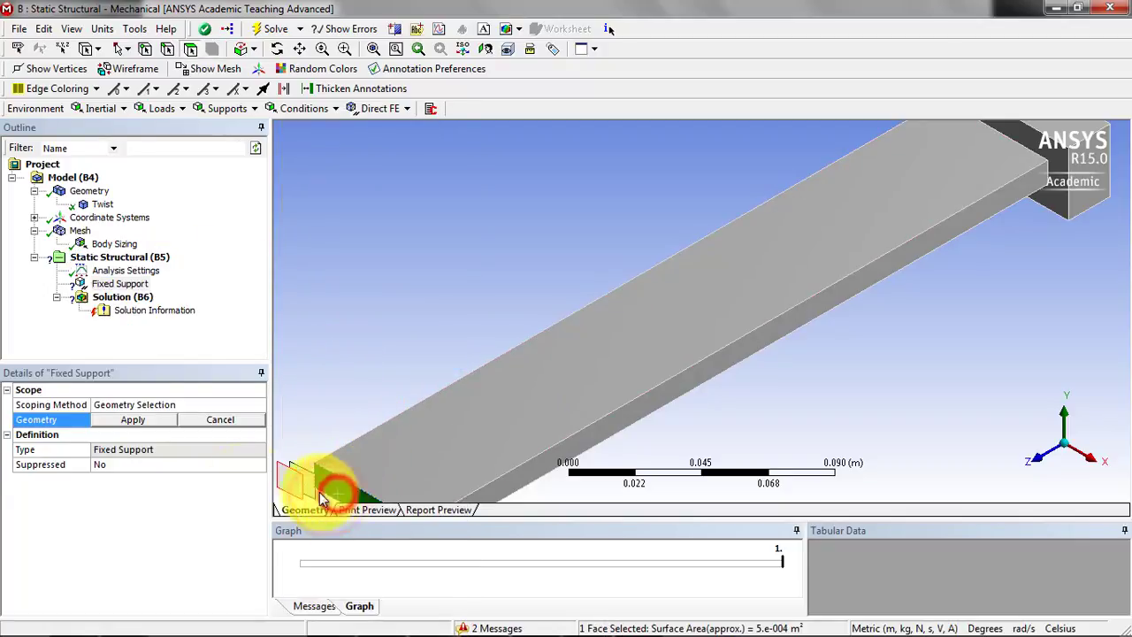
{"action": "left_click", "coordinate": [142, 420]}
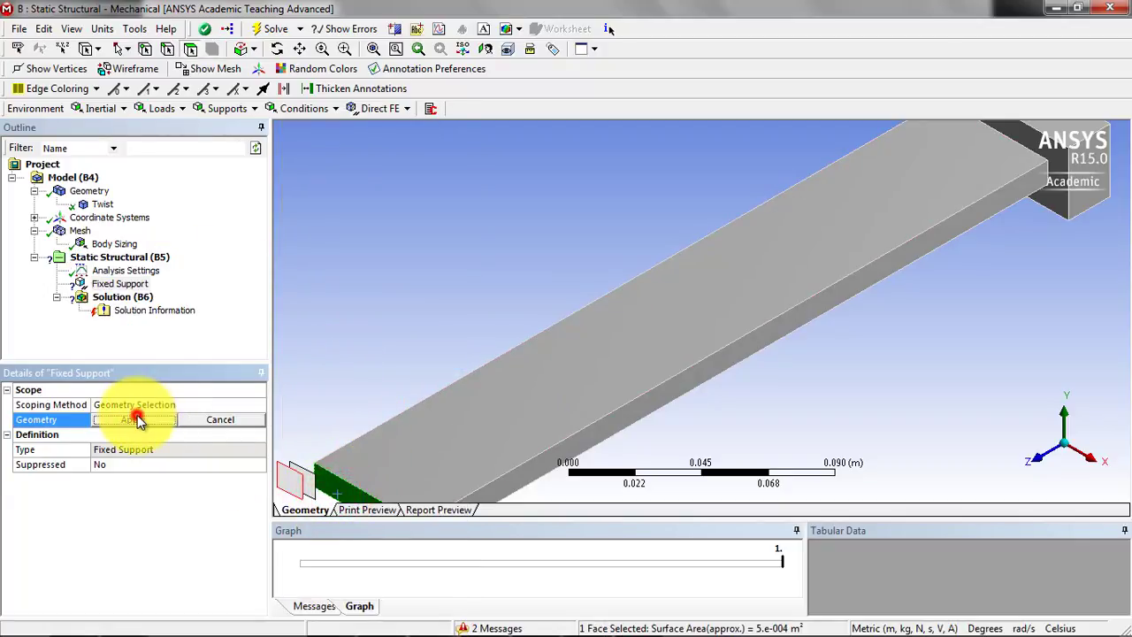
Apply a moment of 1000 N·m, defined by vector, to the large outer face of the end block.
{"action": "middle_click_drag", "start_coordinate": [676, 316], "coordinate": [576, 452]}
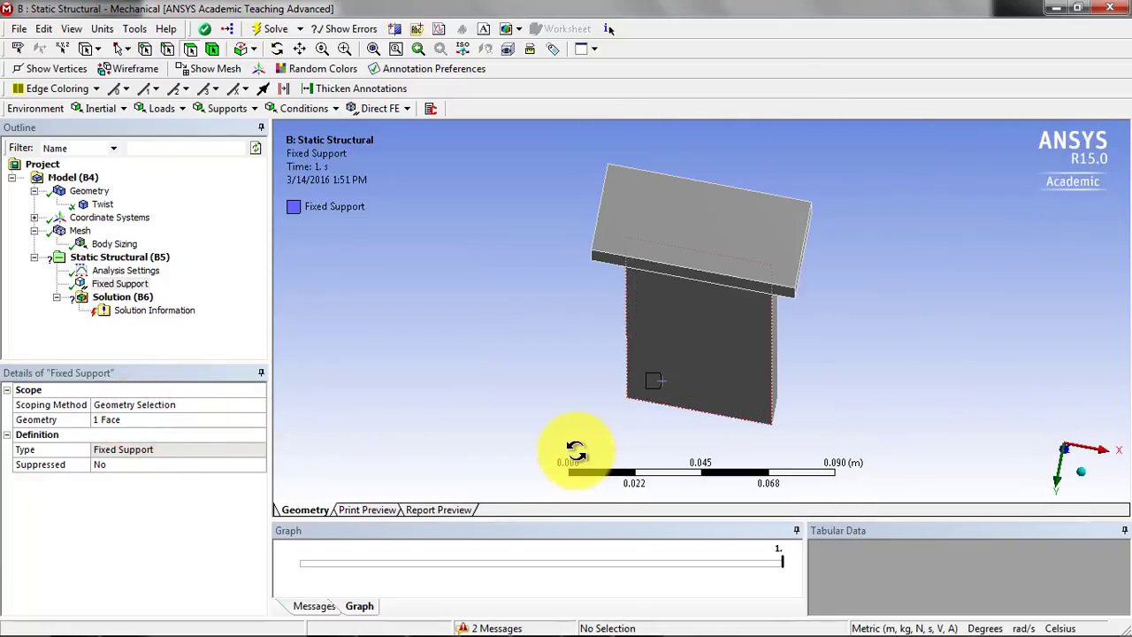
{"action": "right_click", "coordinate": [123, 256]}
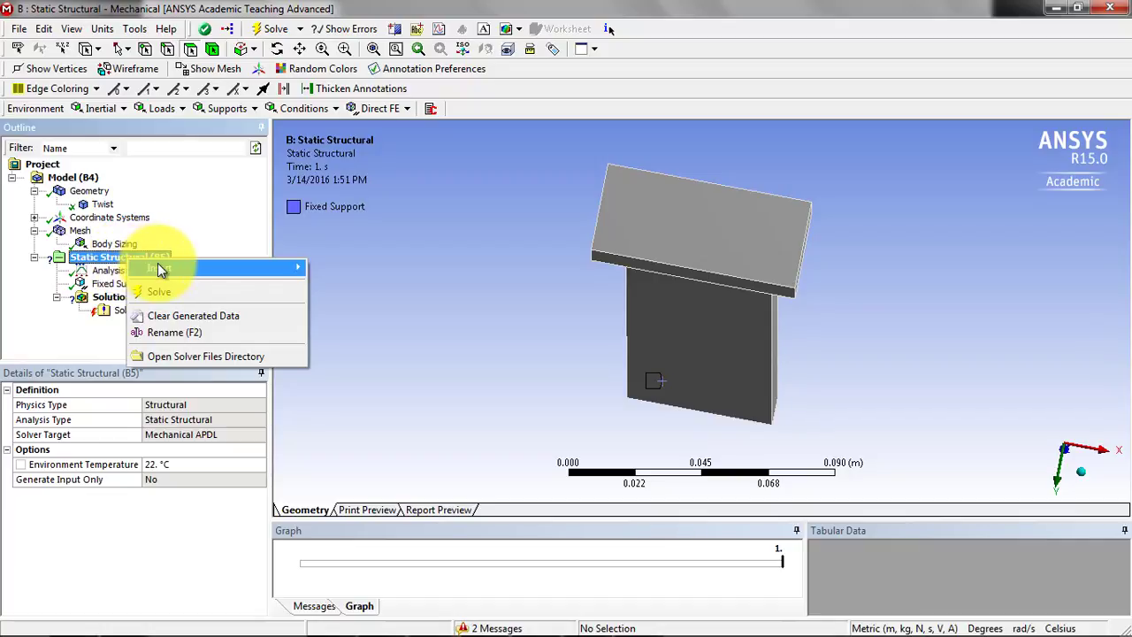
{"action": "mouse_move", "coordinate": [161, 269]}
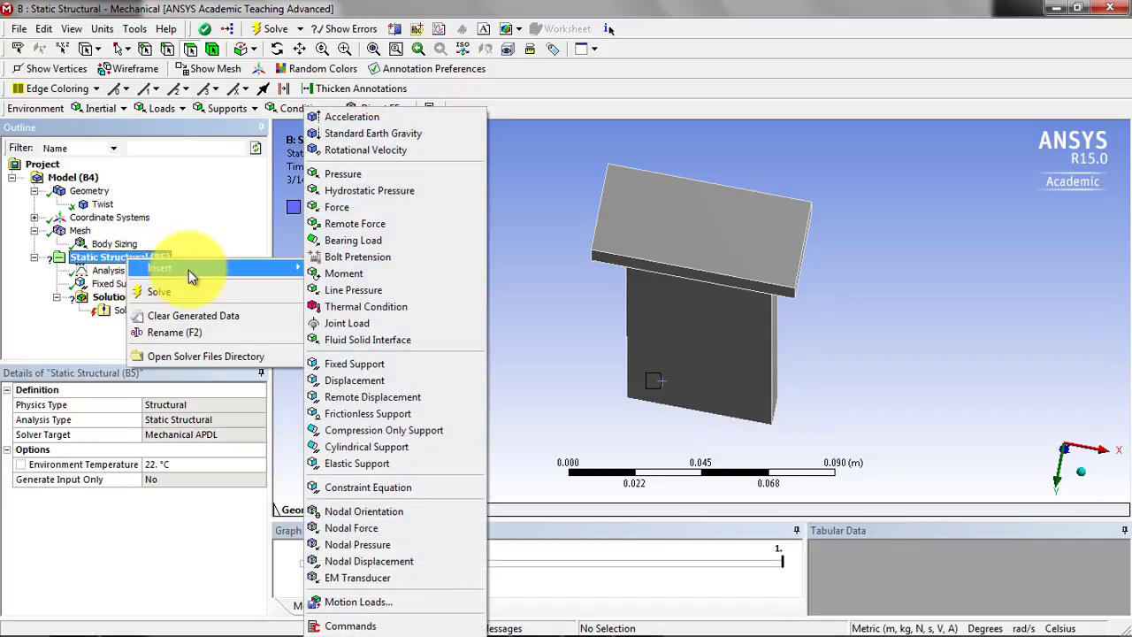
{"action": "left_click", "coordinate": [354, 273]}
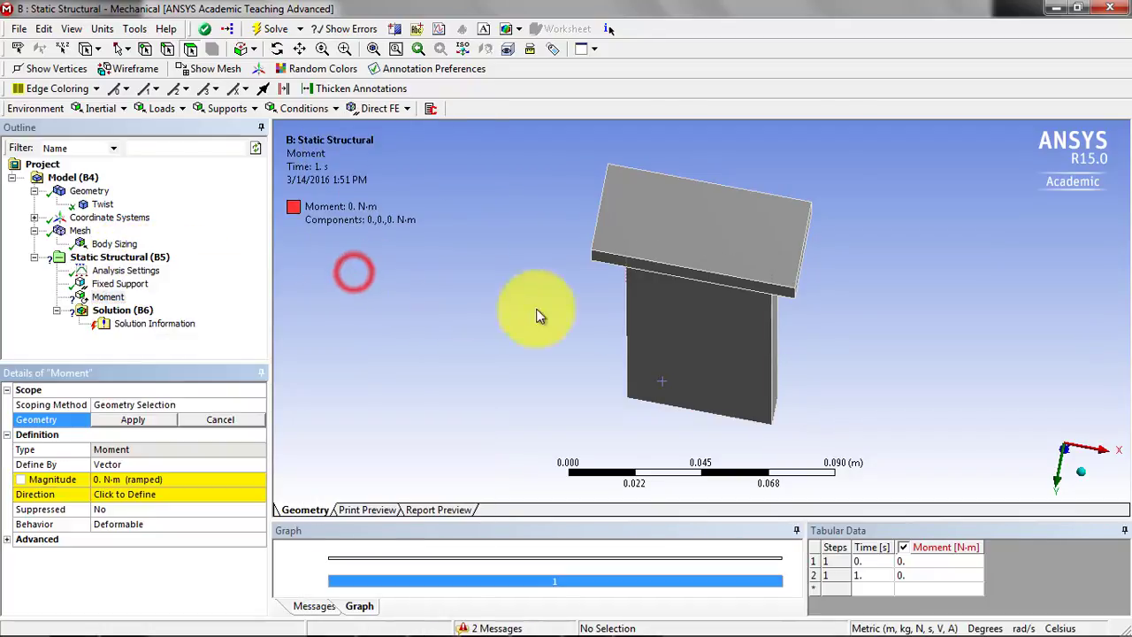
{"action": "left_click", "coordinate": [723, 252]}
{"action": "left_click", "coordinate": [132, 420]}
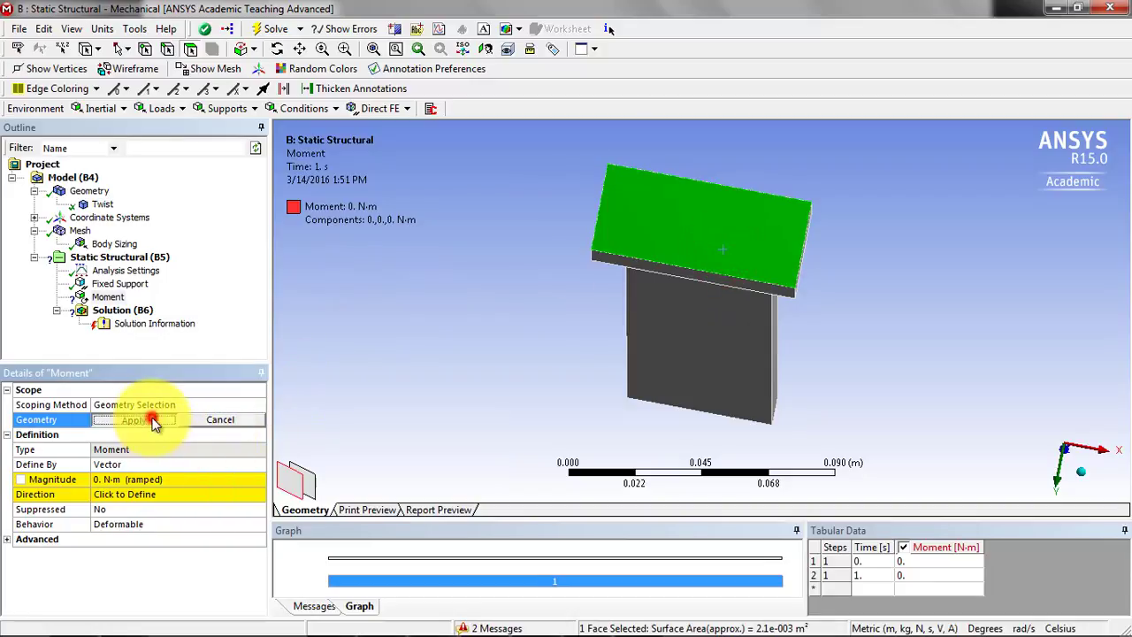
{"action": "left_click", "coordinate": [124, 479]}
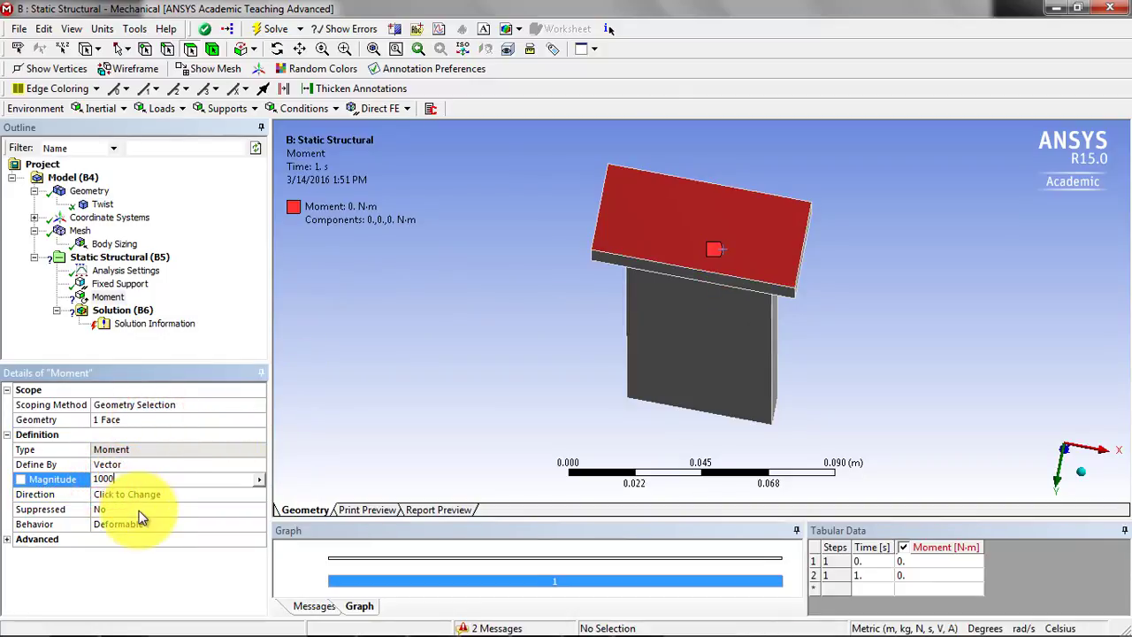
{"action": "left_click", "coordinate": [163, 468]}
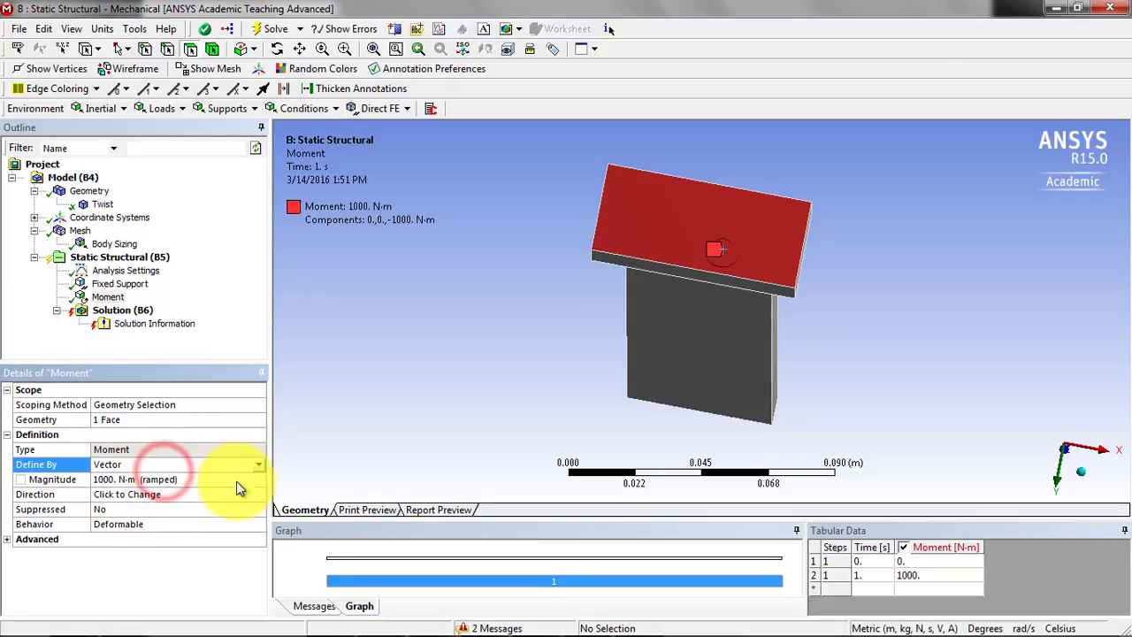
{"action": "middle_click_drag", "start_coordinate": [593, 412], "coordinate": [621, 389]}
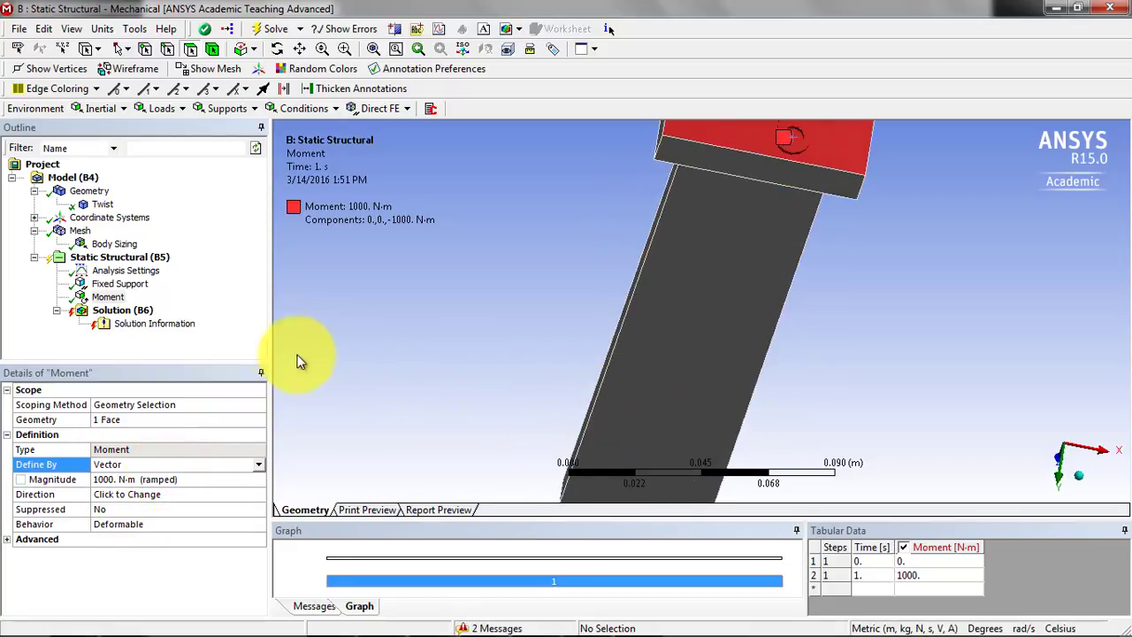
Solve the static structural analysis and evaluate a Total Deformation result for all bodies.
{"action": "left_click", "coordinate": [137, 311]}
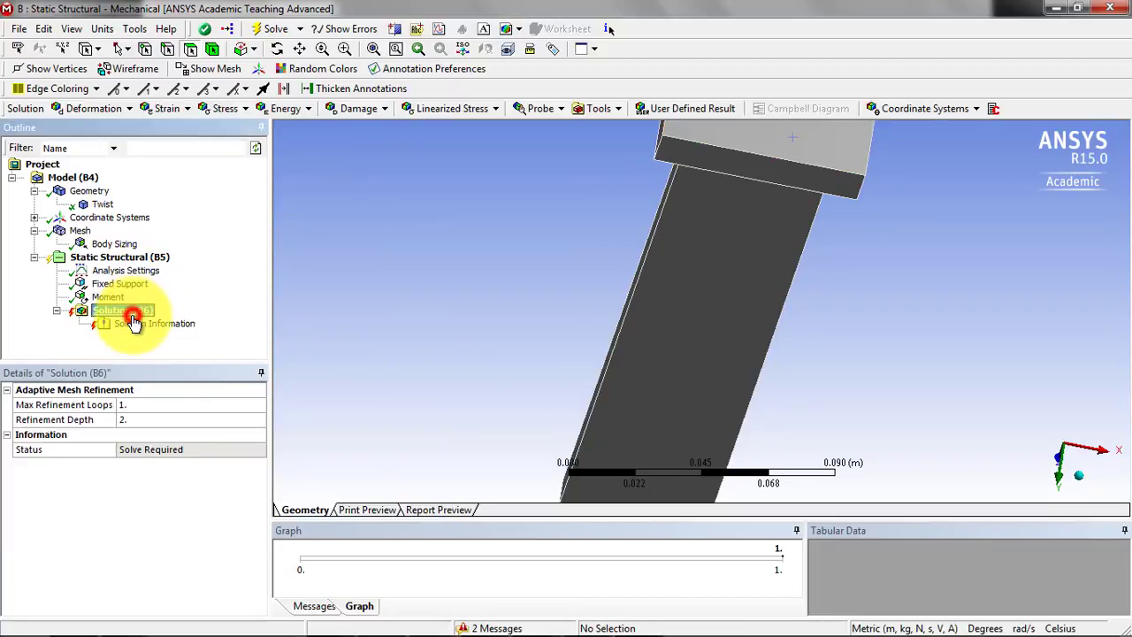
{"action": "left_click", "coordinate": [276, 28]}
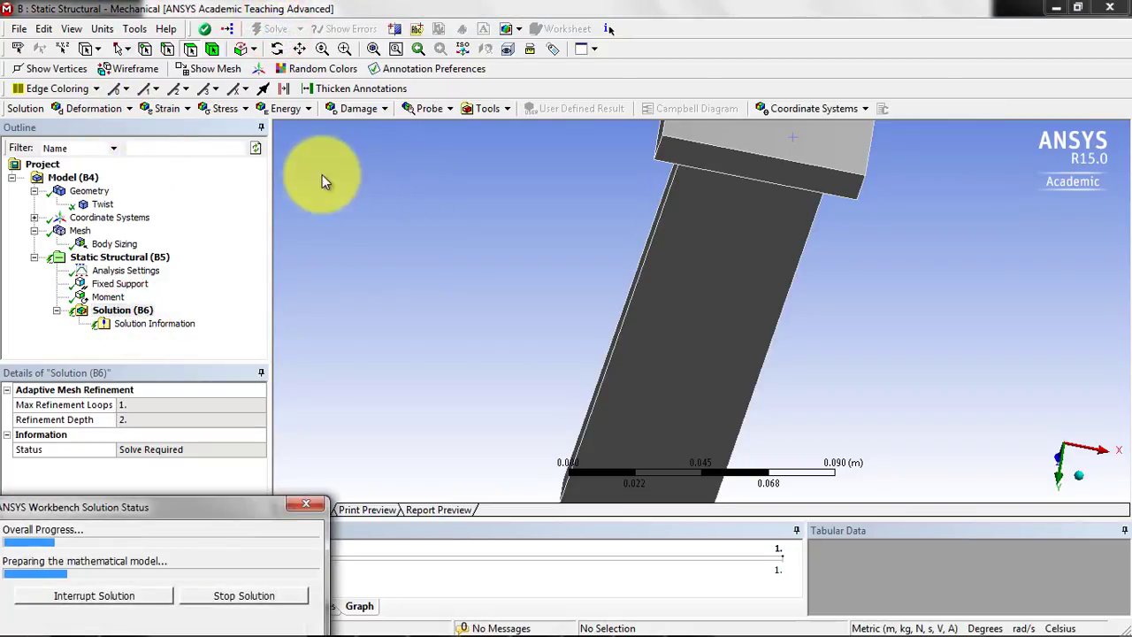
{"action": "left_click", "coordinate": [110, 113]}
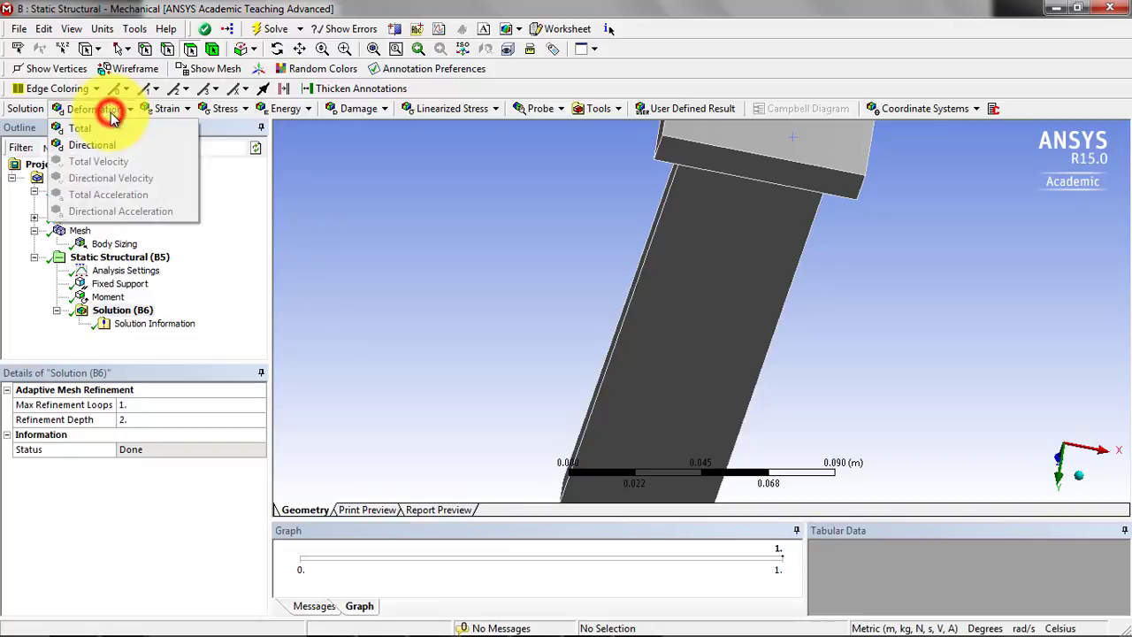
{"action": "left_click", "coordinate": [116, 128]}
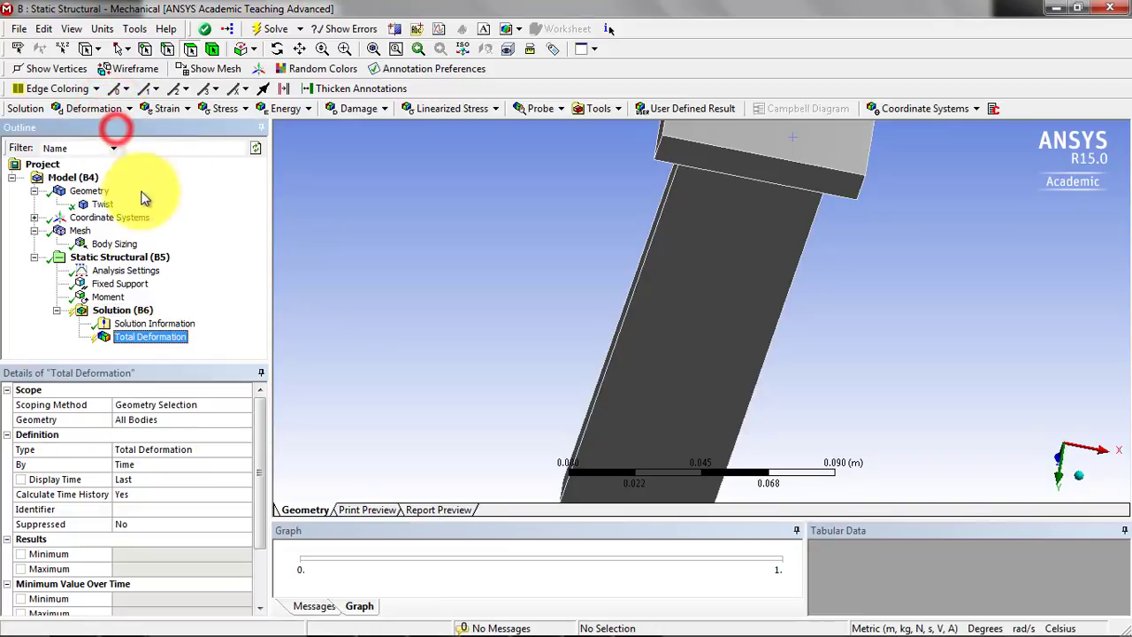
{"action": "right_click", "coordinate": [155, 338]}
{"action": "left_click", "coordinate": [194, 372]}
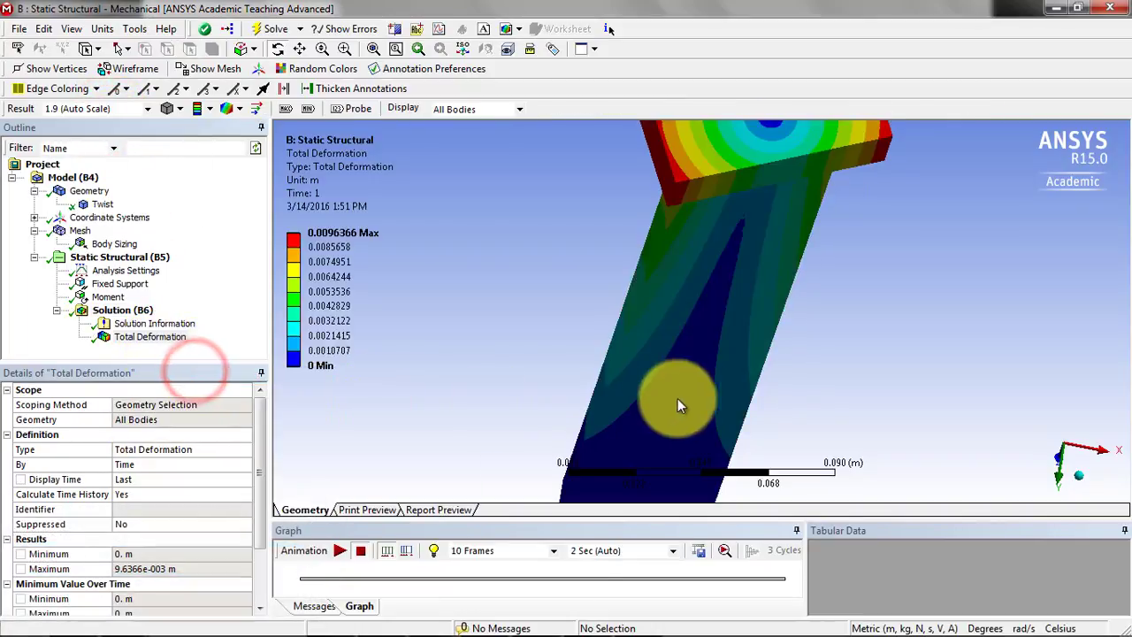
Show the maximum and minimum markers on the Total Deformation plot and examine their locations on the twisted bar.
{"action": "left_click_drag", "start_coordinate": [913, 382], "coordinate": [914, 239]}
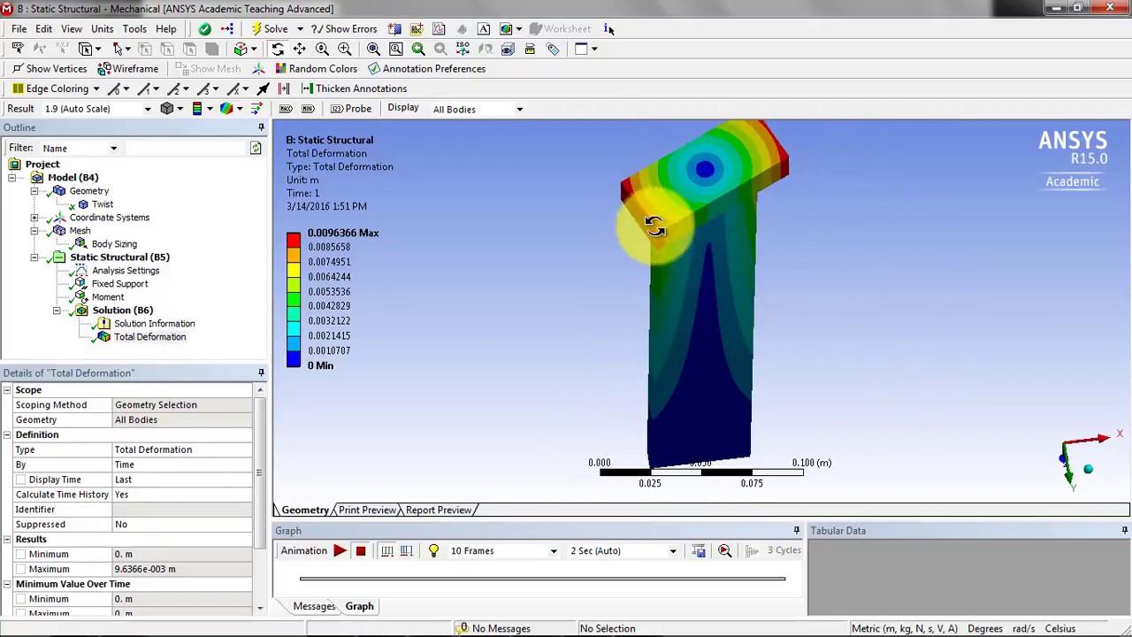
{"action": "left_click_drag", "start_coordinate": [657, 222], "coordinate": [694, 240]}
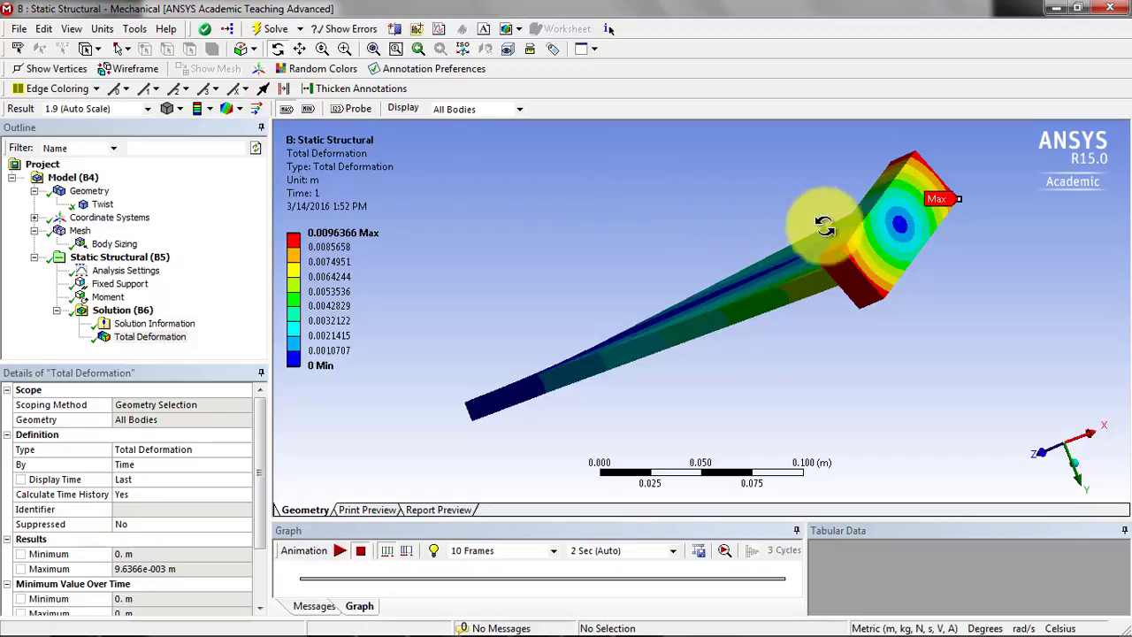
{"action": "left_click", "coordinate": [308, 112]}
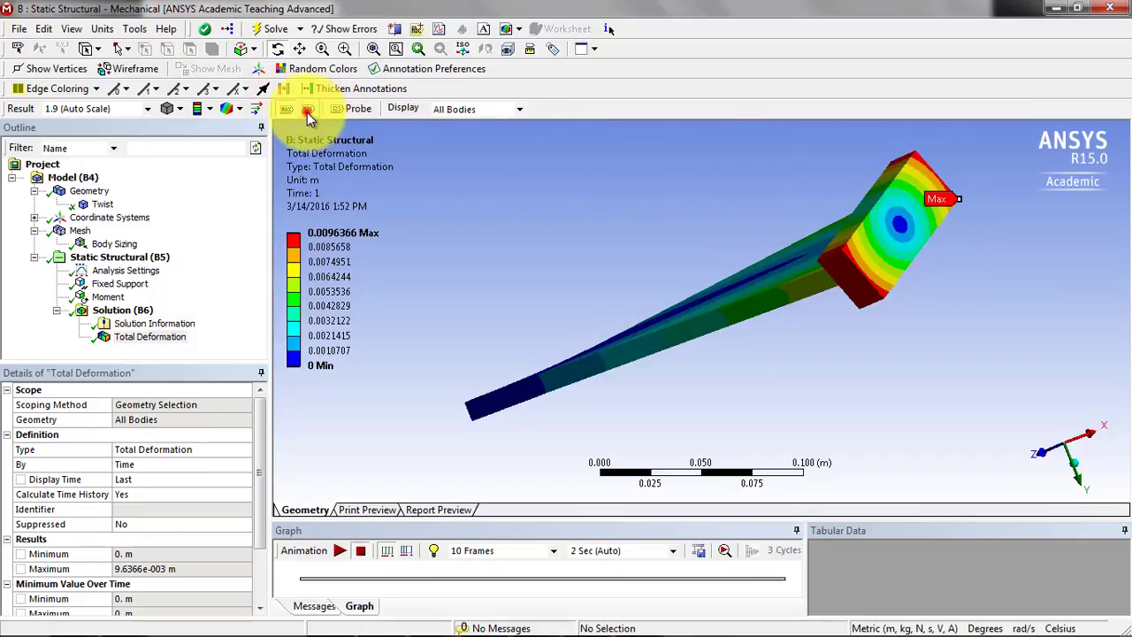
{"action": "middle_click_drag", "start_coordinate": [550, 473], "coordinate": [631, 309]}
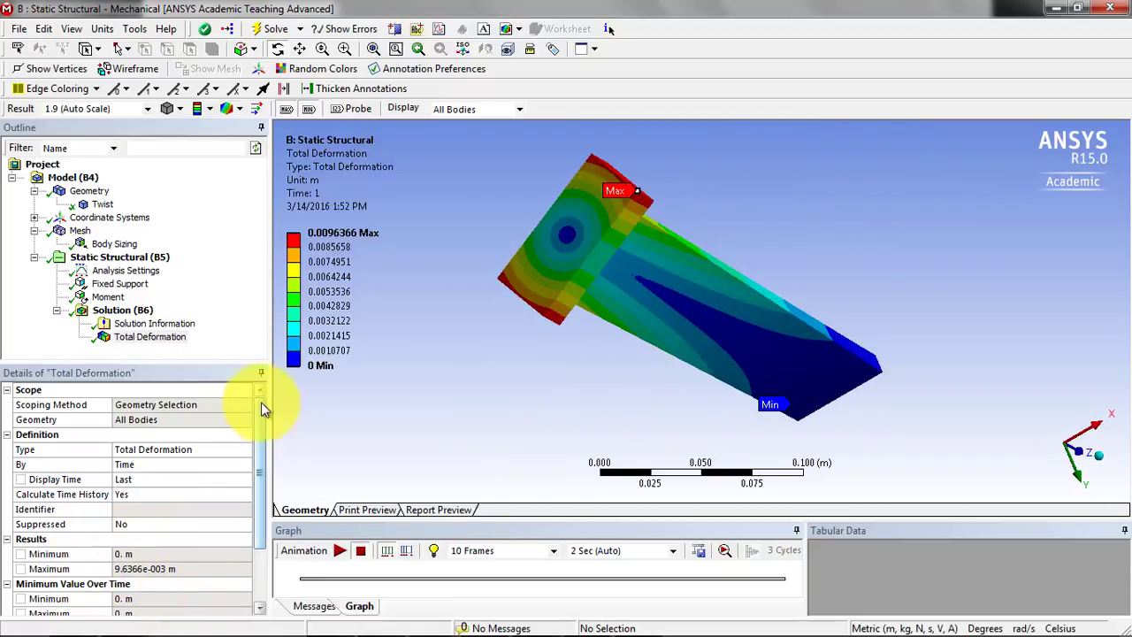
Switch to SolidWorks and frame the whole twisted bar in the Displacement1 plot.
{"action": "left_click", "coordinate": [1060, 6]}
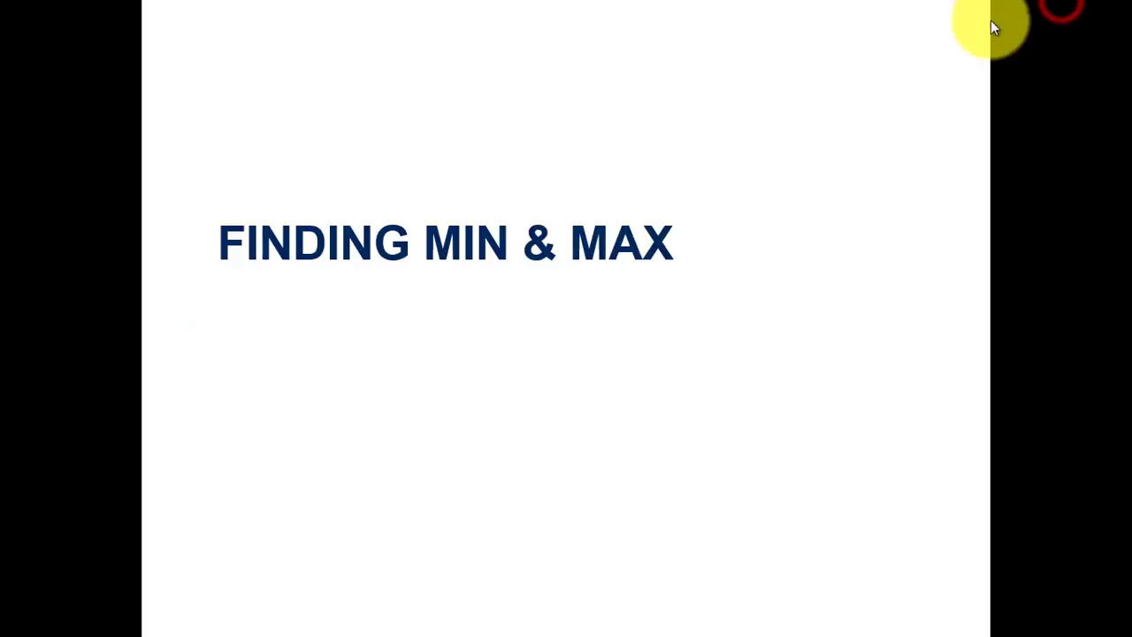
{"action": "key", "text": "alt+Tab"}
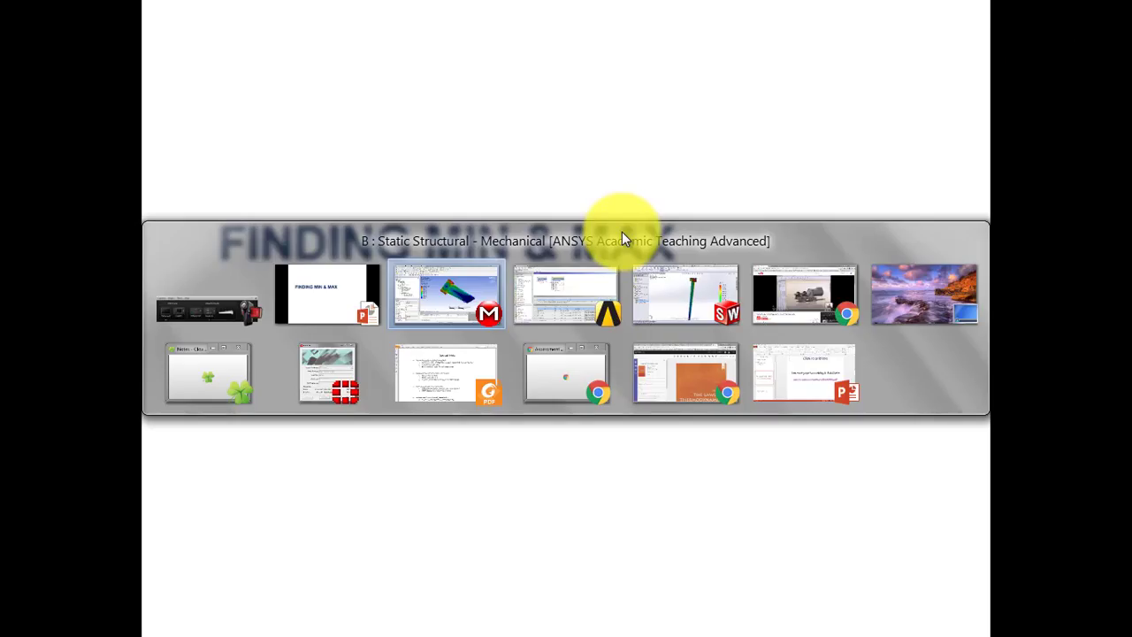
{"action": "key", "text": "alt+Tab"}
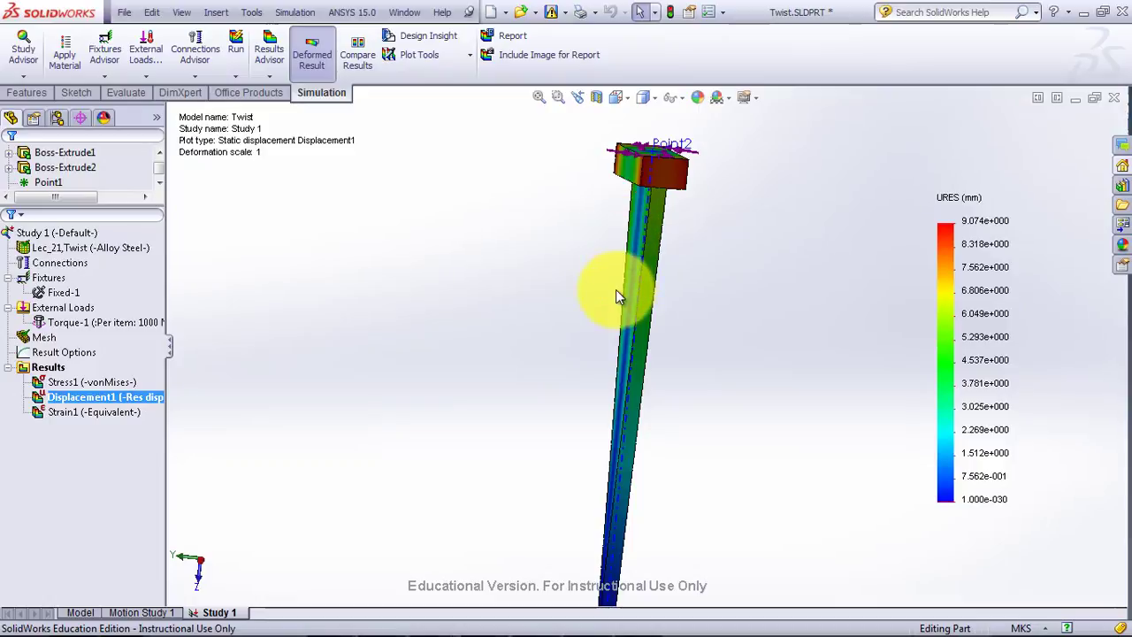
{"action": "middle_click_drag", "start_coordinate": [616, 290], "coordinate": [656, 289]}
{"action": "scroll", "coordinate": [658, 298], "scroll_direction": "down", "scroll_amount": 1}
{"action": "scroll", "coordinate": [658, 299], "scroll_direction": "up", "scroll_amount": 2}
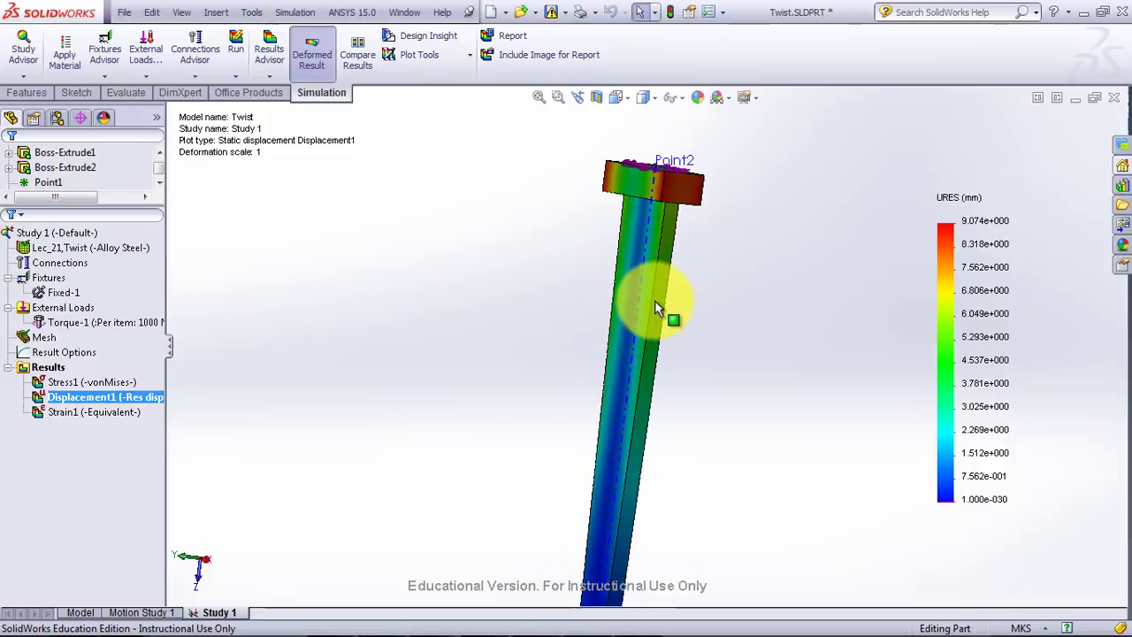
{"action": "middle_click_drag", "start_coordinate": [659, 343], "coordinate": [670, 291]}
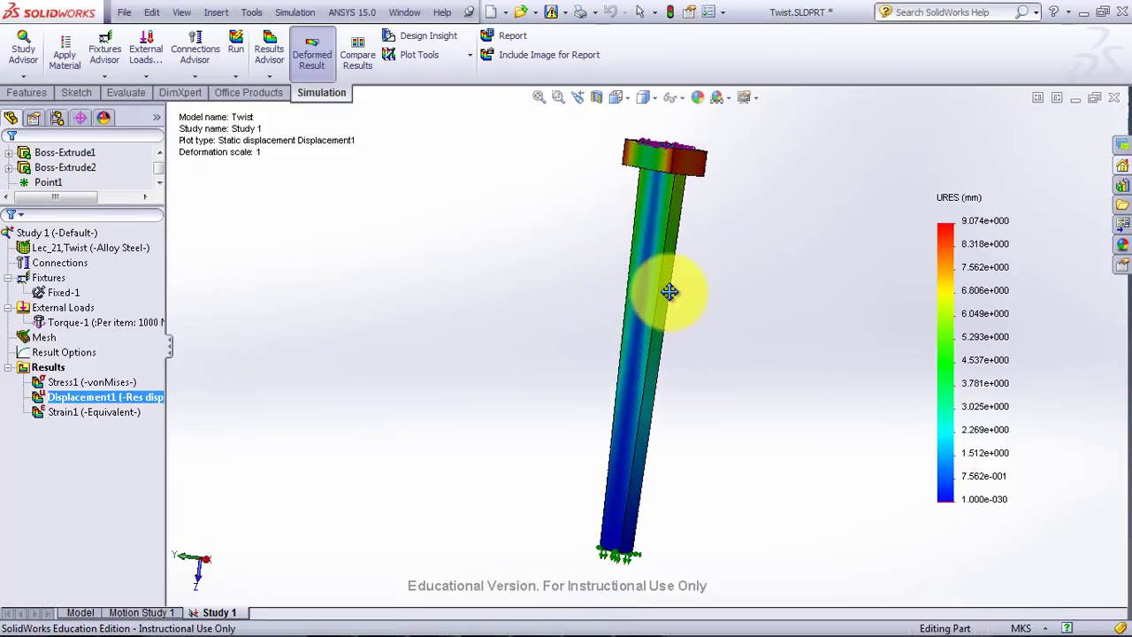
{"action": "right_click", "coordinate": [89, 400]}
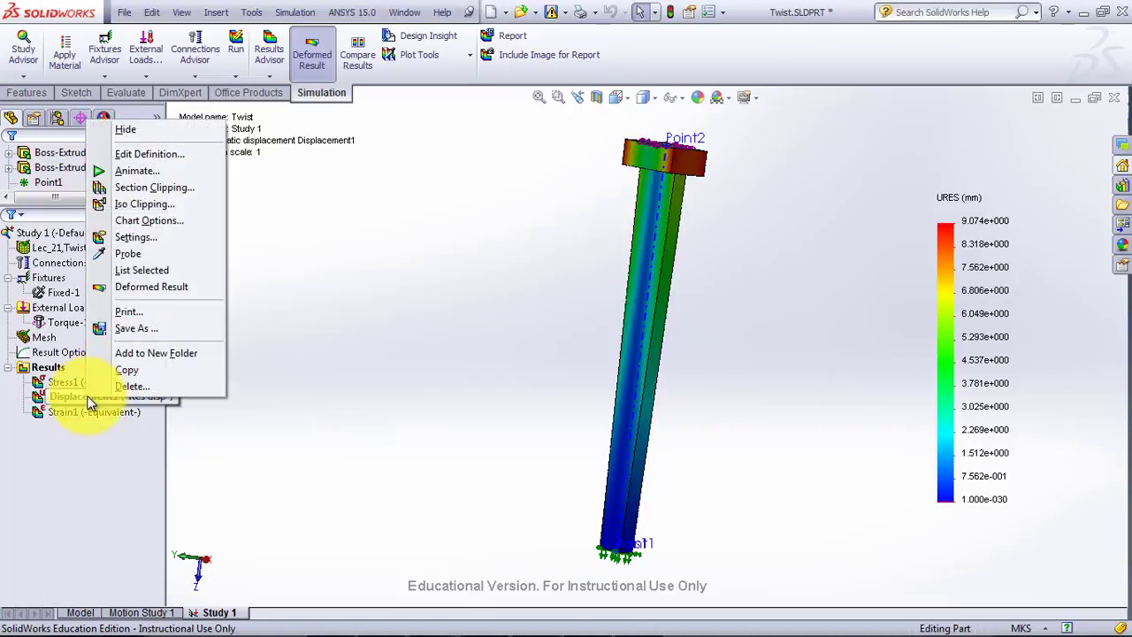
{"action": "left_click", "coordinate": [164, 160]}
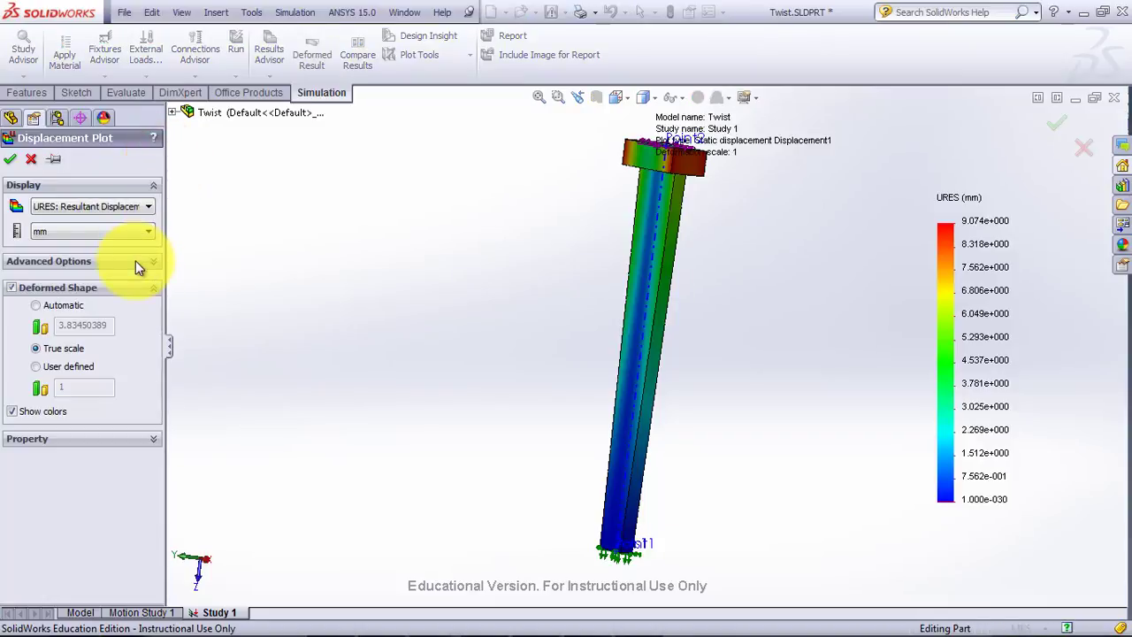
{"action": "left_click", "coordinate": [137, 261]}
{"action": "left_click", "coordinate": [138, 263]}
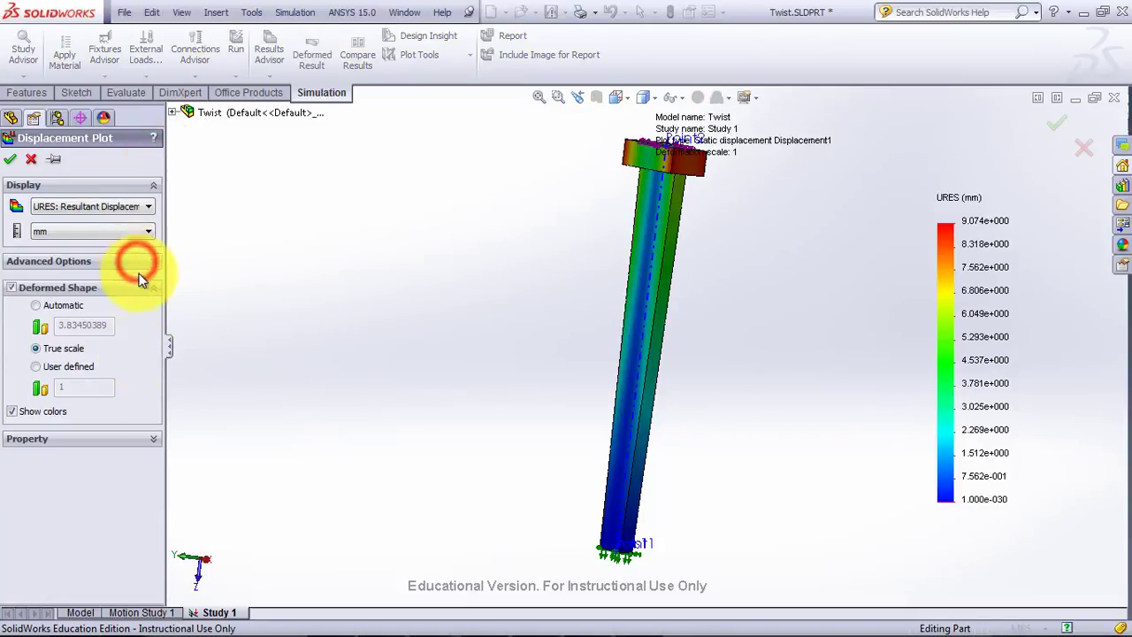
{"action": "left_click", "coordinate": [123, 447]}
{"action": "left_click", "coordinate": [122, 438]}
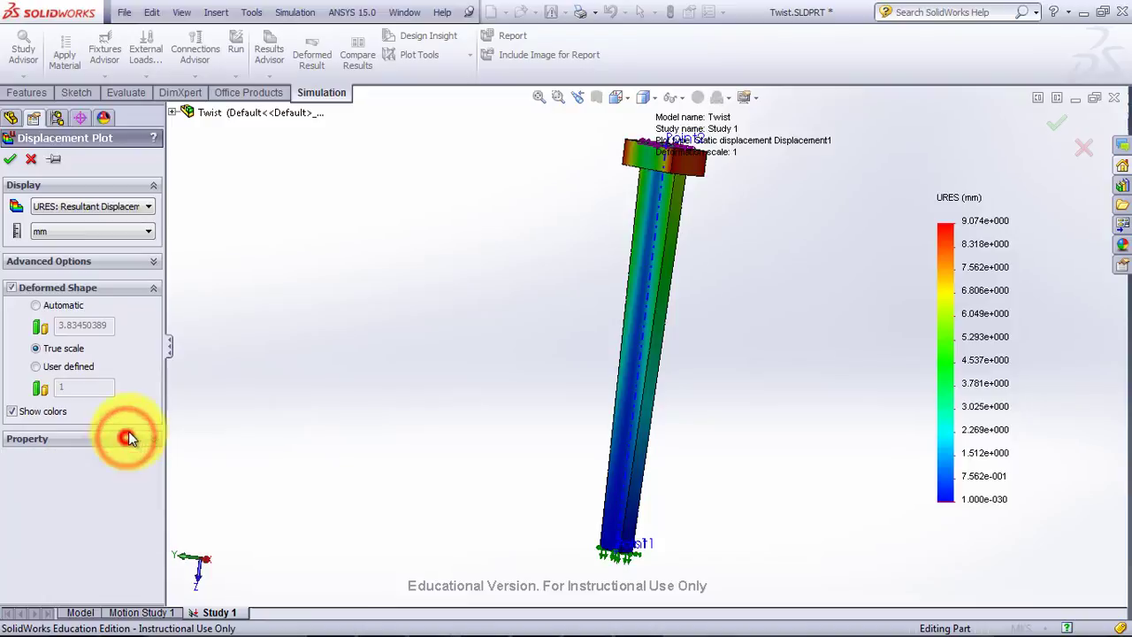
{"action": "left_click", "coordinate": [34, 163]}
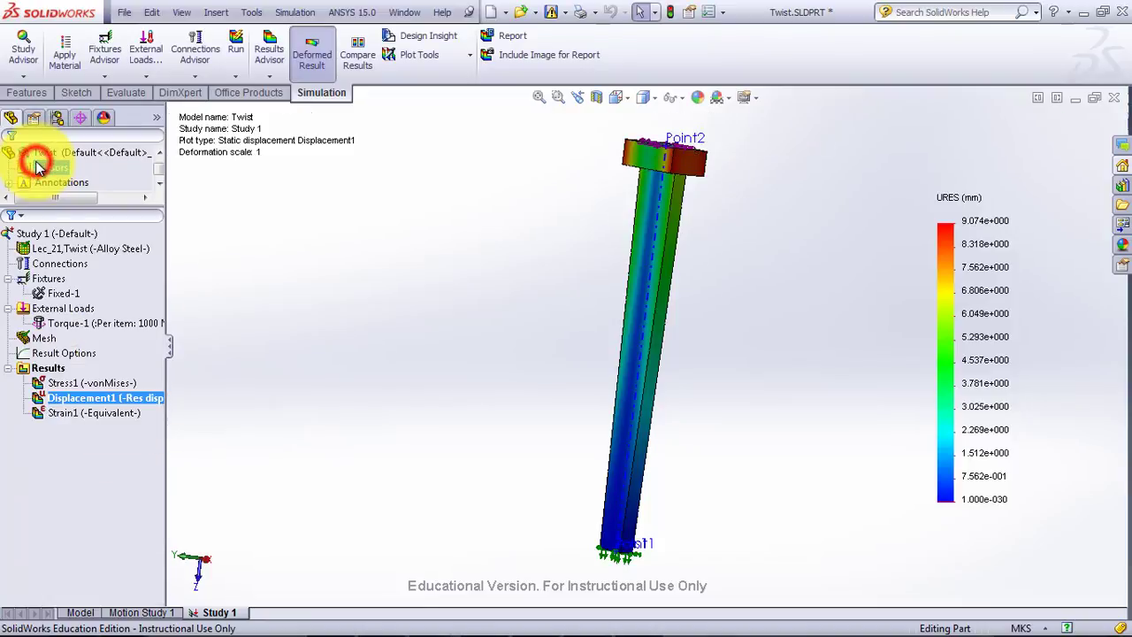
Turn on the minimum and maximum annotations in the chart options of the Displacement1 plot.
{"action": "right_click", "coordinate": [96, 405]}
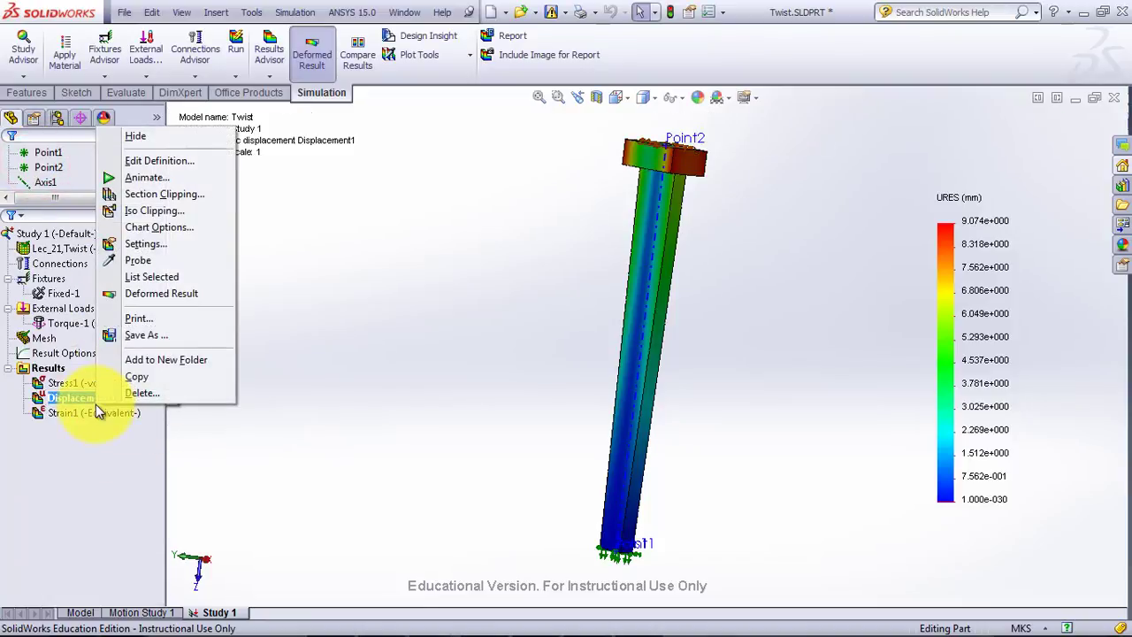
{"action": "left_click", "coordinate": [168, 227]}
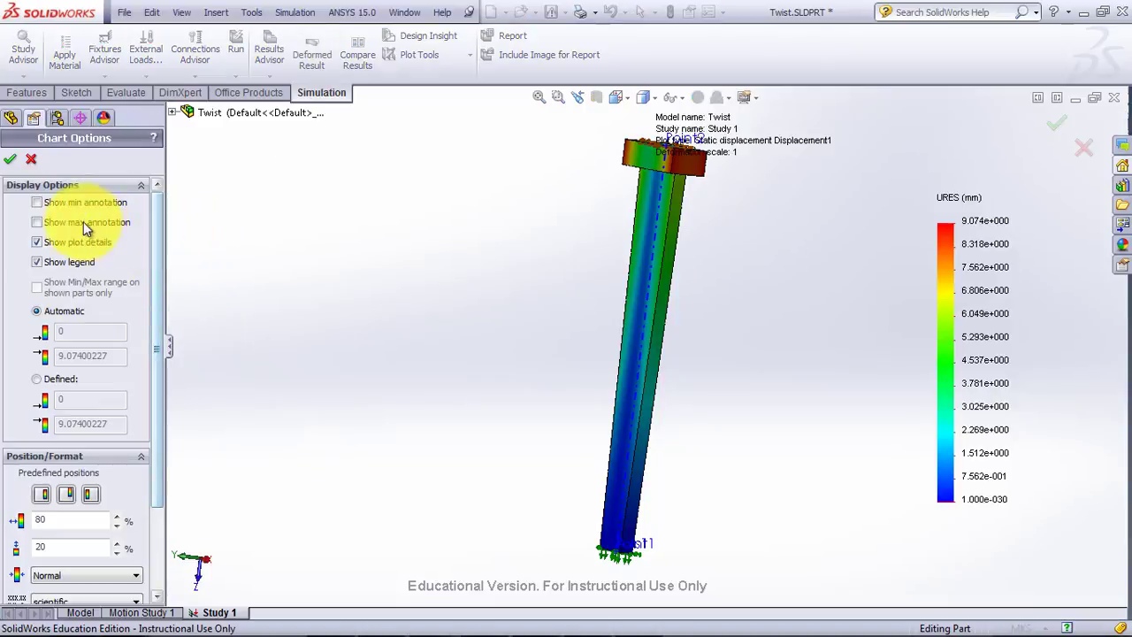
{"action": "left_click", "coordinate": [36, 222]}
{"action": "left_click", "coordinate": [36, 203]}
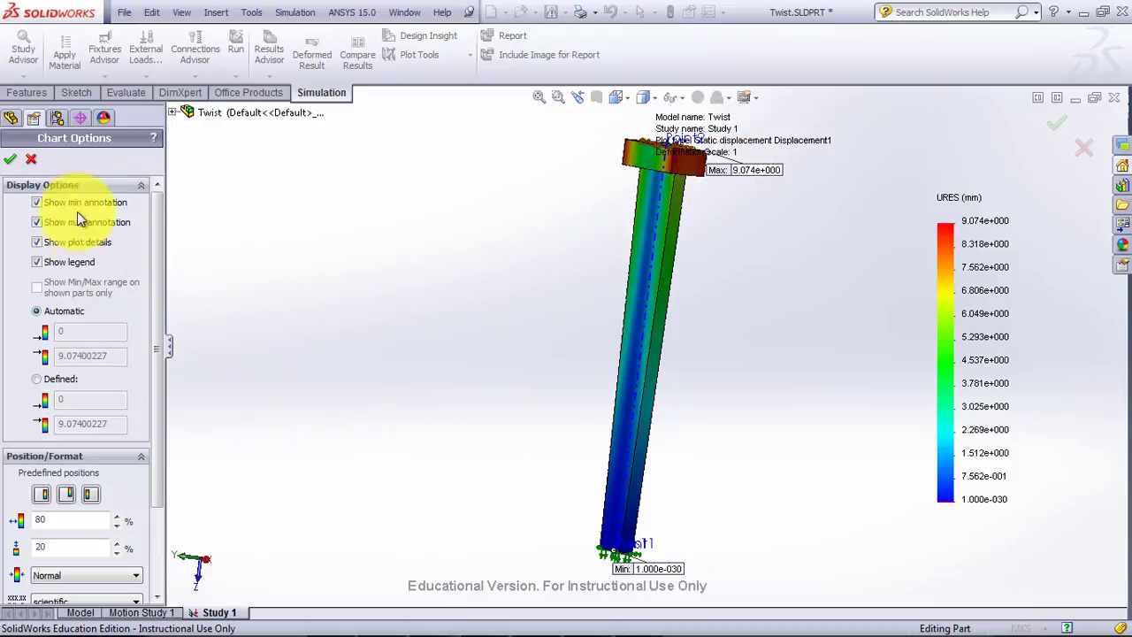
{"action": "left_click", "coordinate": [12, 158]}
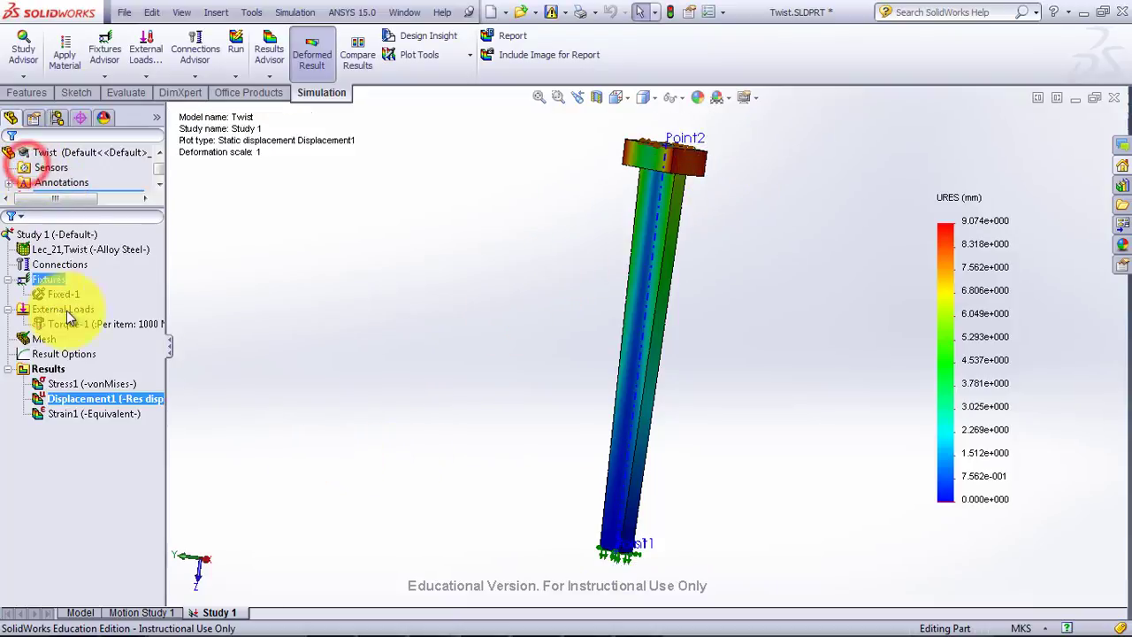
{"action": "right_click", "coordinate": [81, 397]}
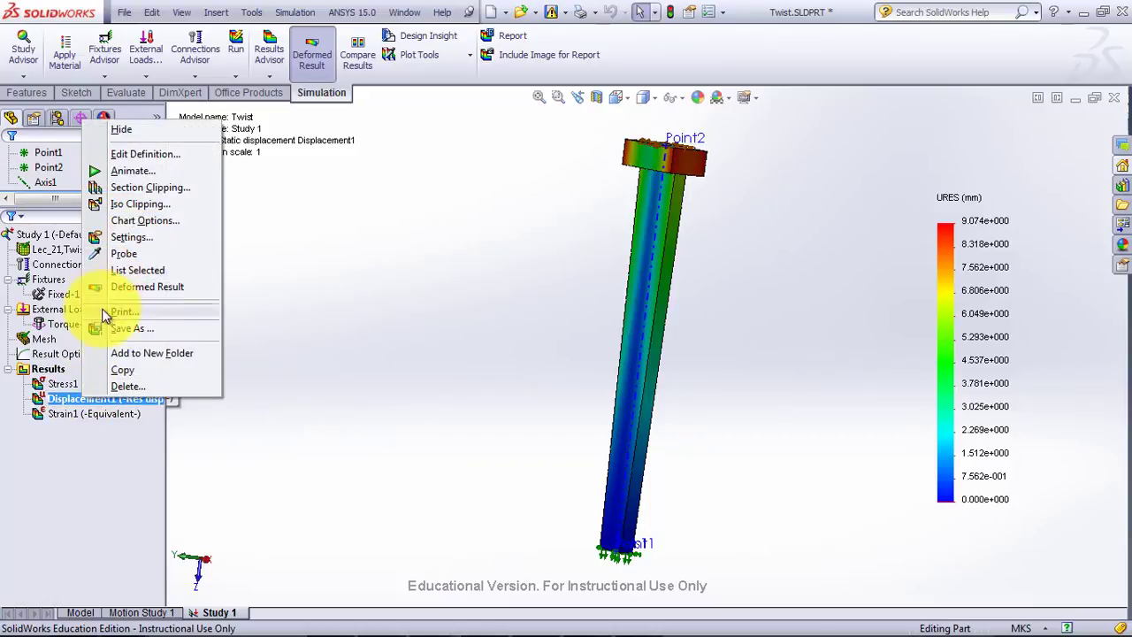